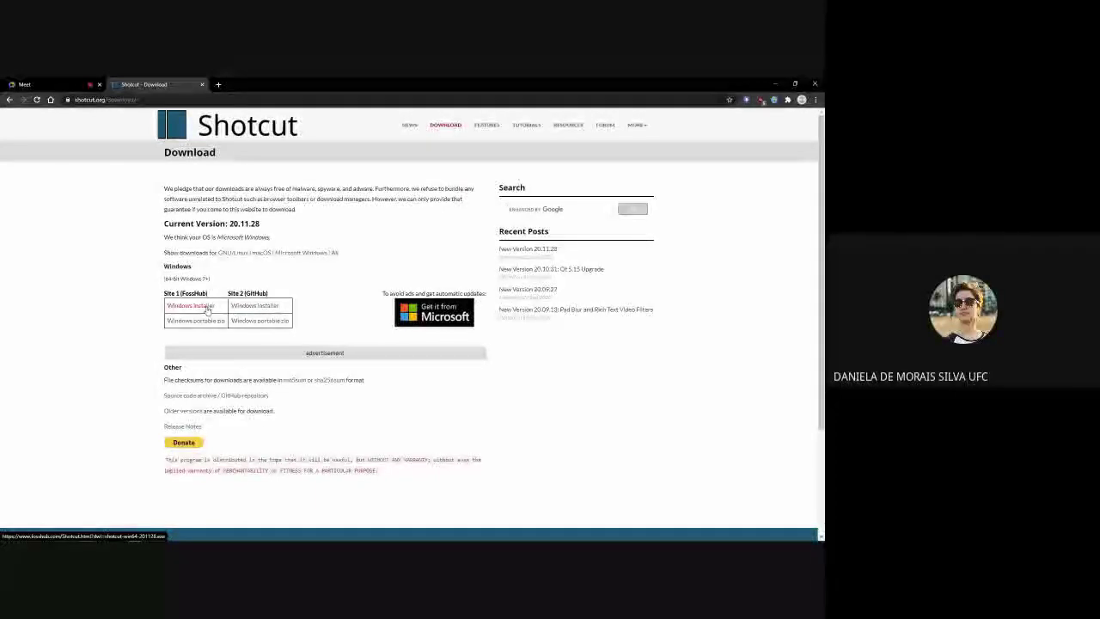
left_click(237, 308)
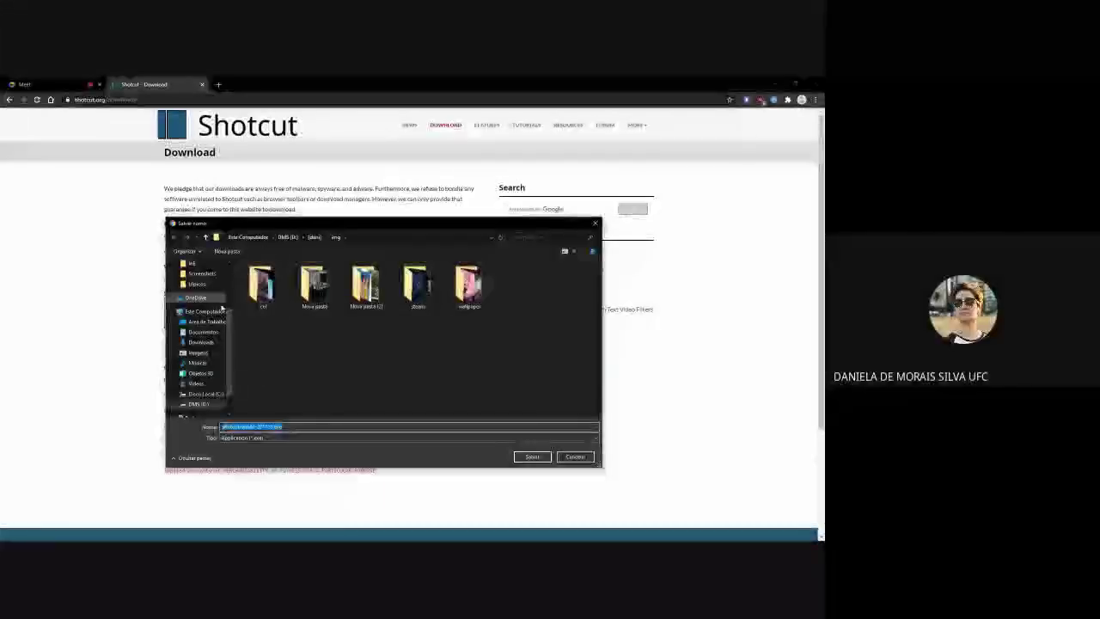
left_click(587, 460)
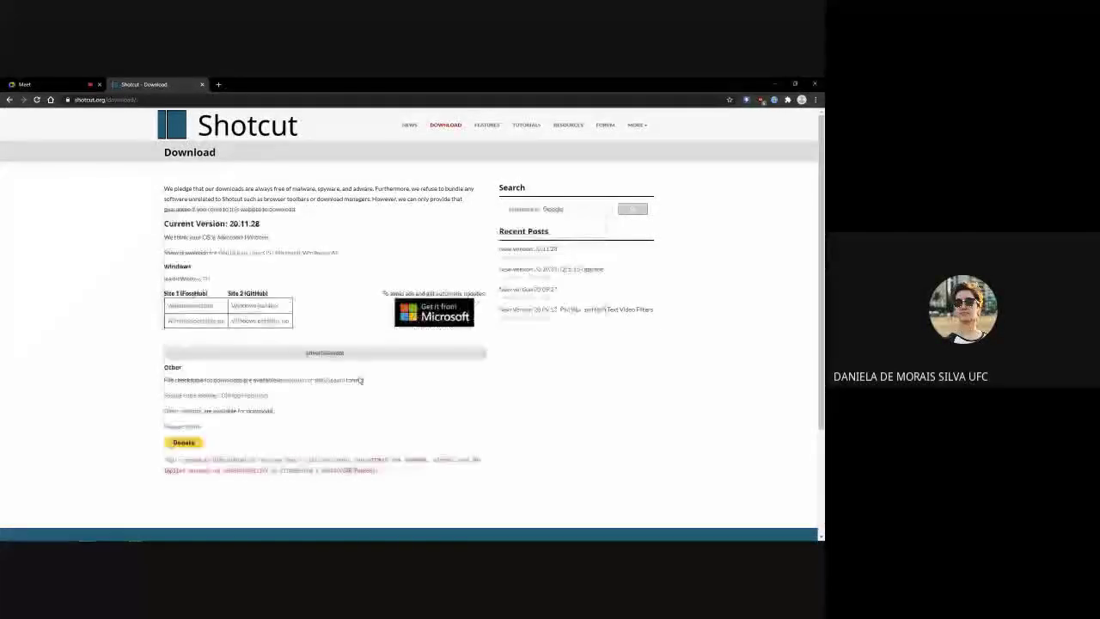
left_click(194, 305)
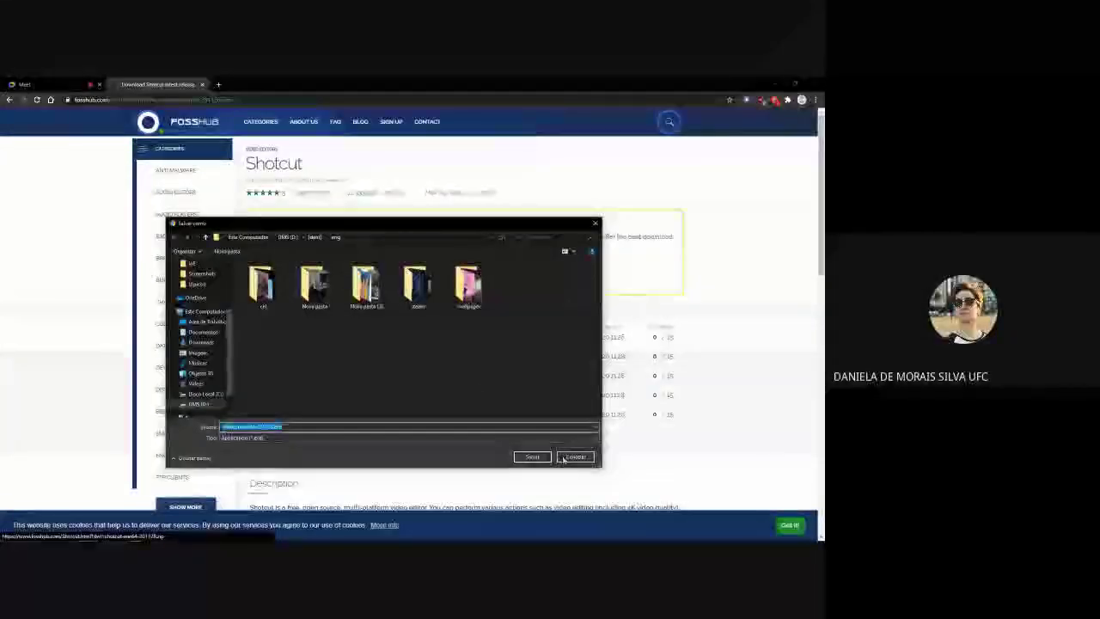
left_click(571, 454)
left_click(7, 100)
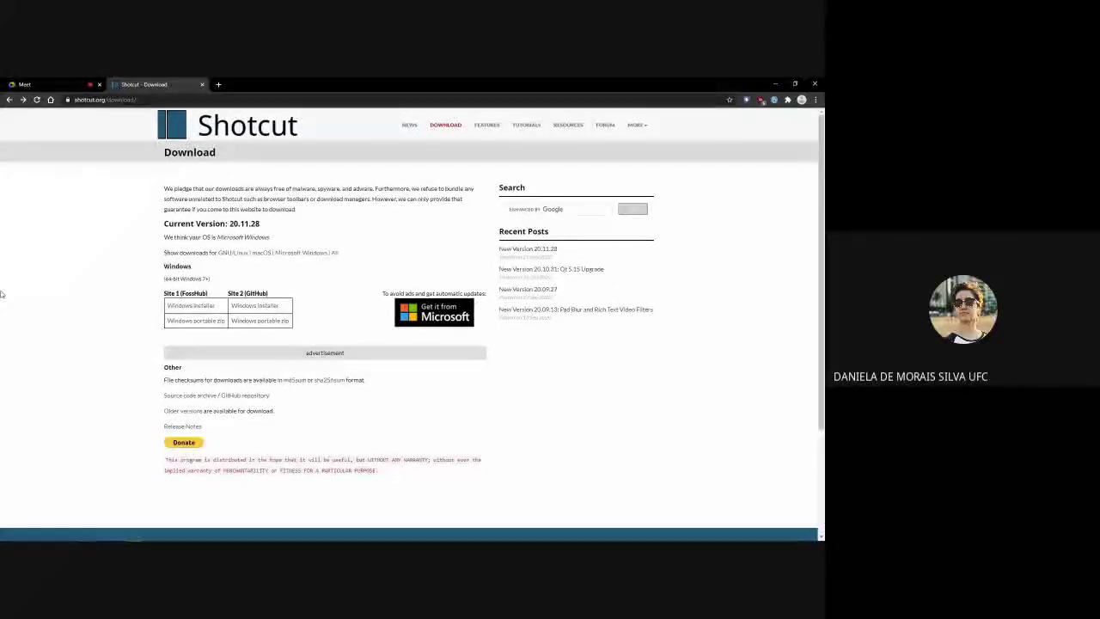
Step: Minimise the browser and the other open windows, and launch Shotcut from the desktop
left_click(774, 86)
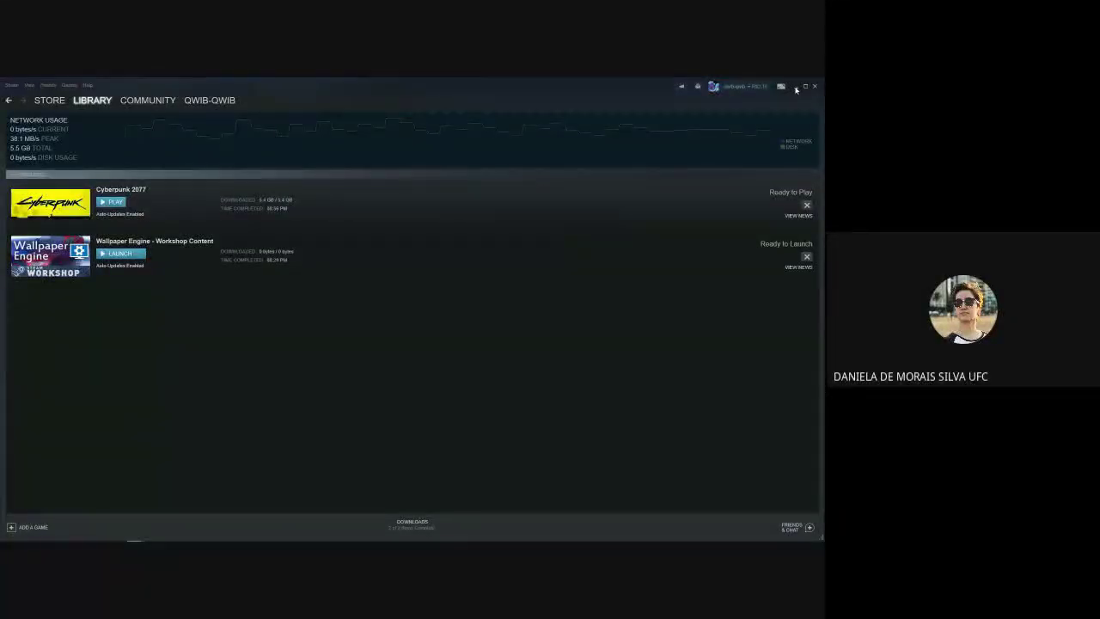
left_click(796, 86)
left_click(663, 127)
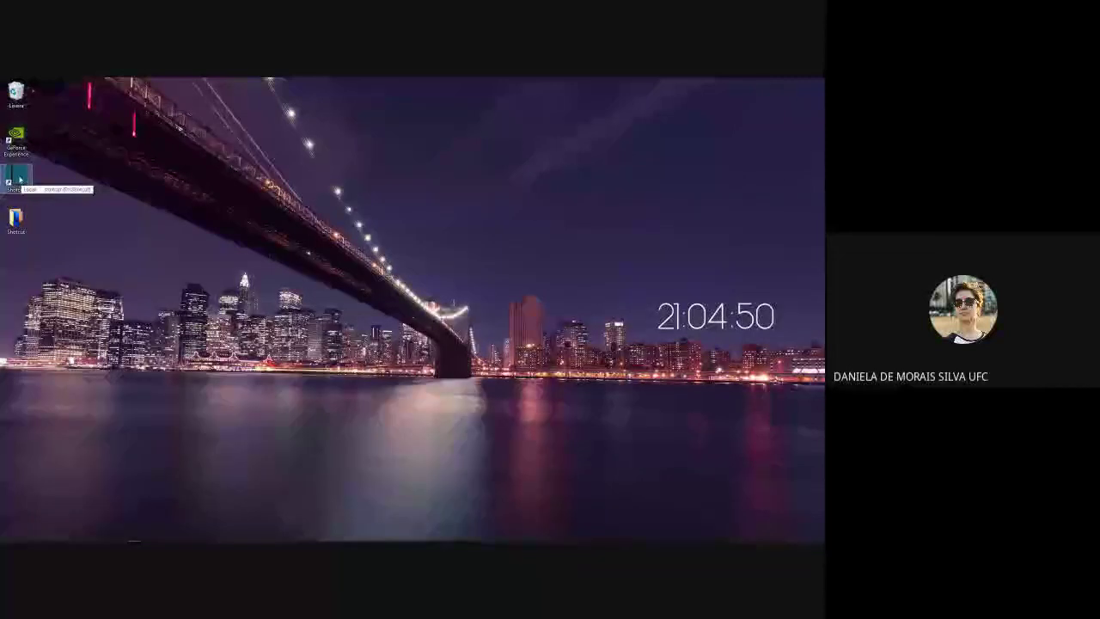
double_click(19, 179)
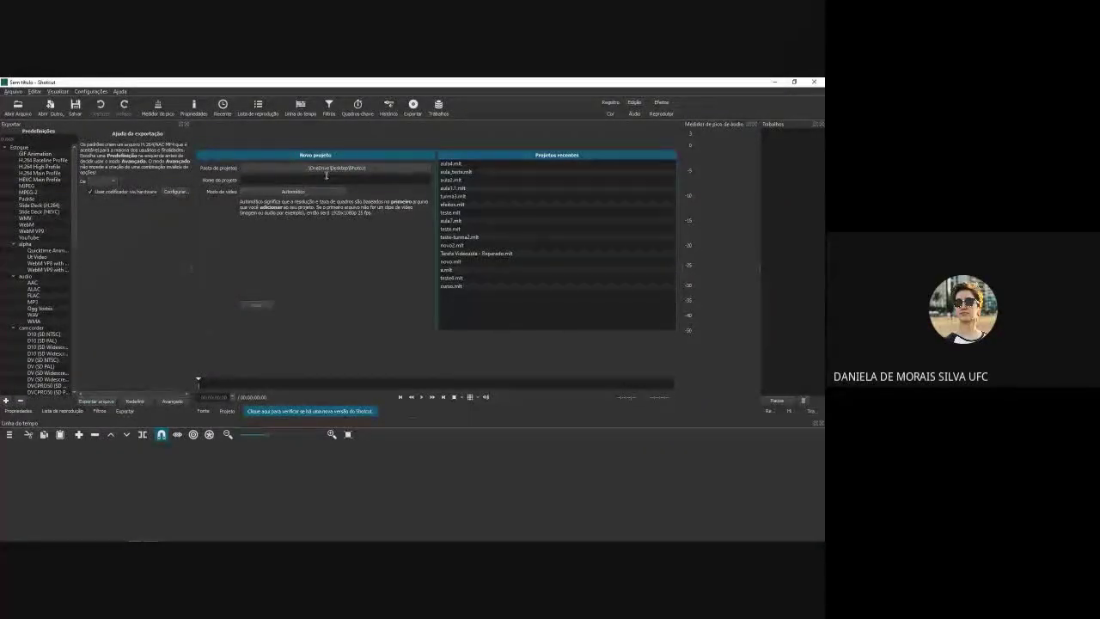
Step: Set the new project's folder to the Shotcut folder inside Área de Trabalho
left_click(278, 167)
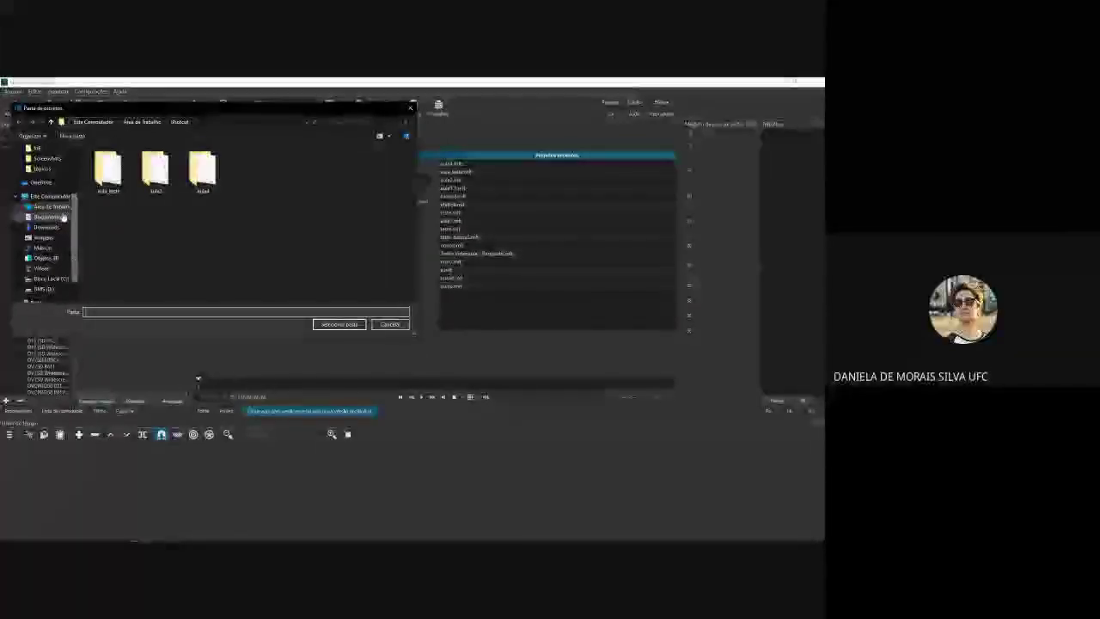
left_click(53, 217)
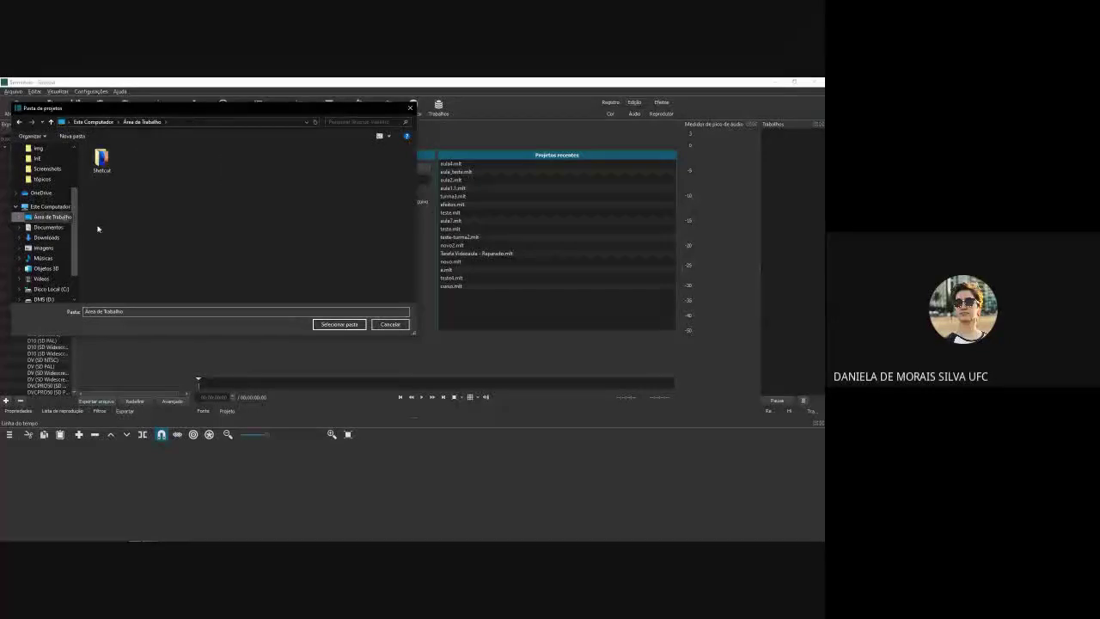
double_click(101, 165)
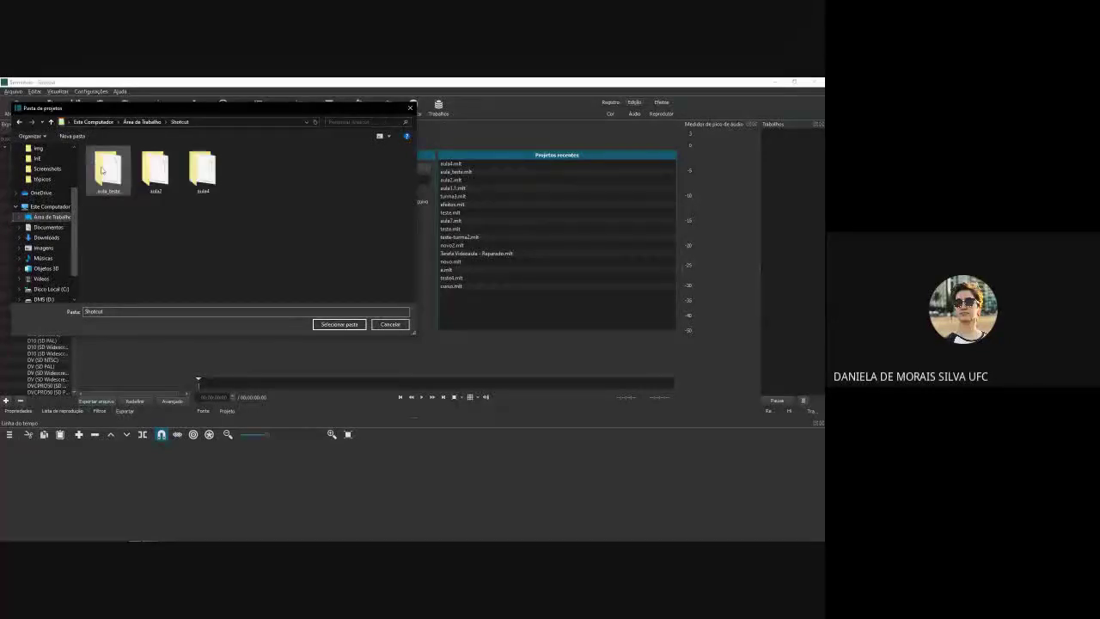
left_click(349, 326)
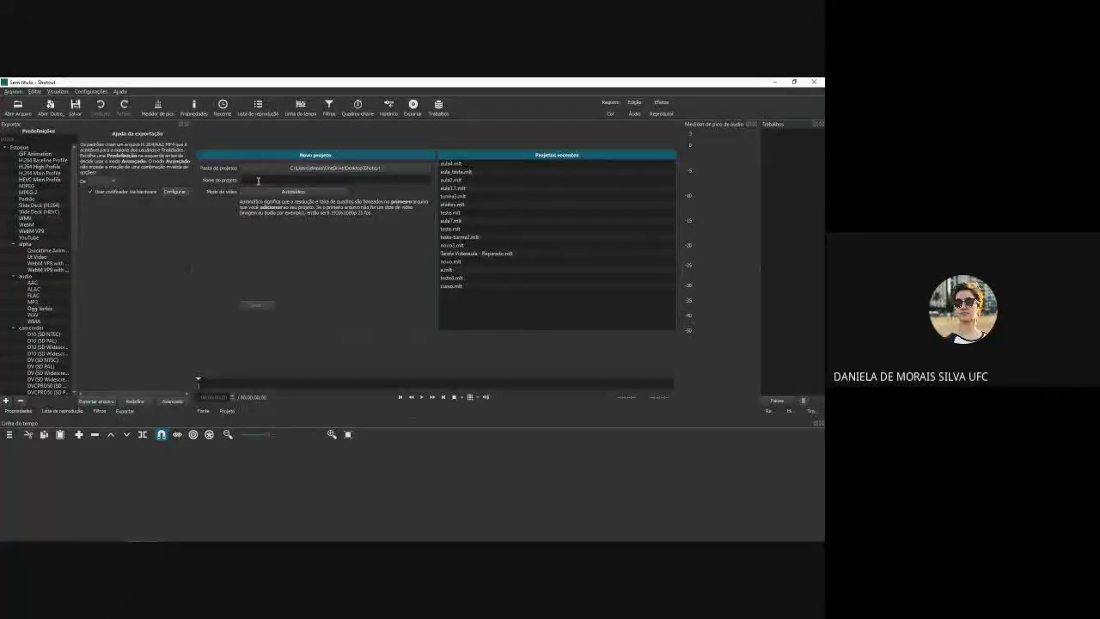
Step: Name the new project aula, keep the video mode at Automático, and create the project
type("la")
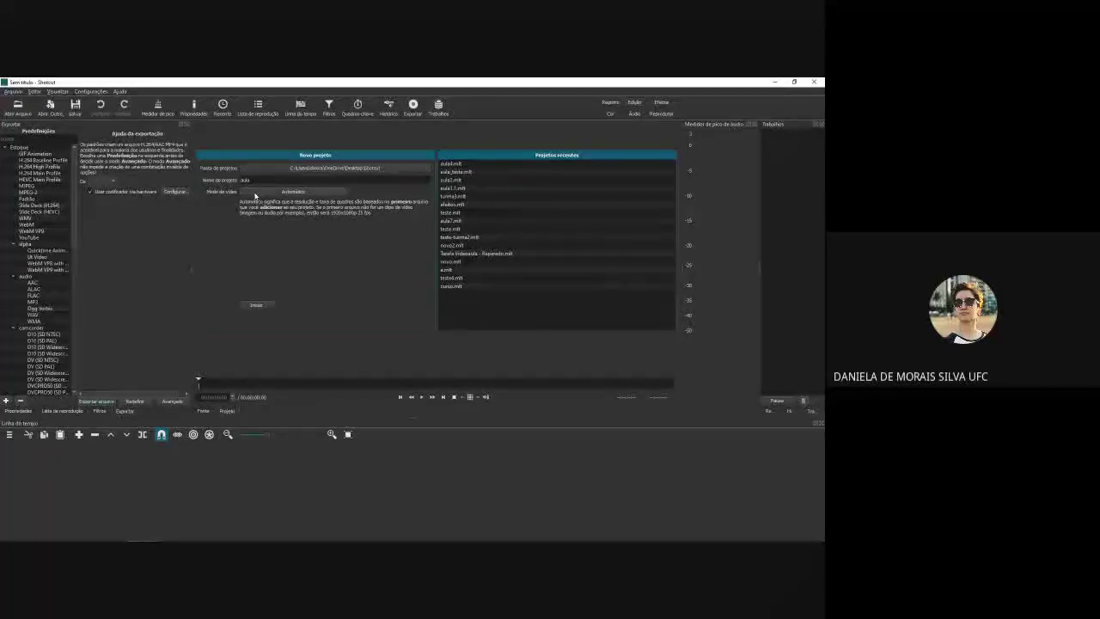
left_click(272, 192)
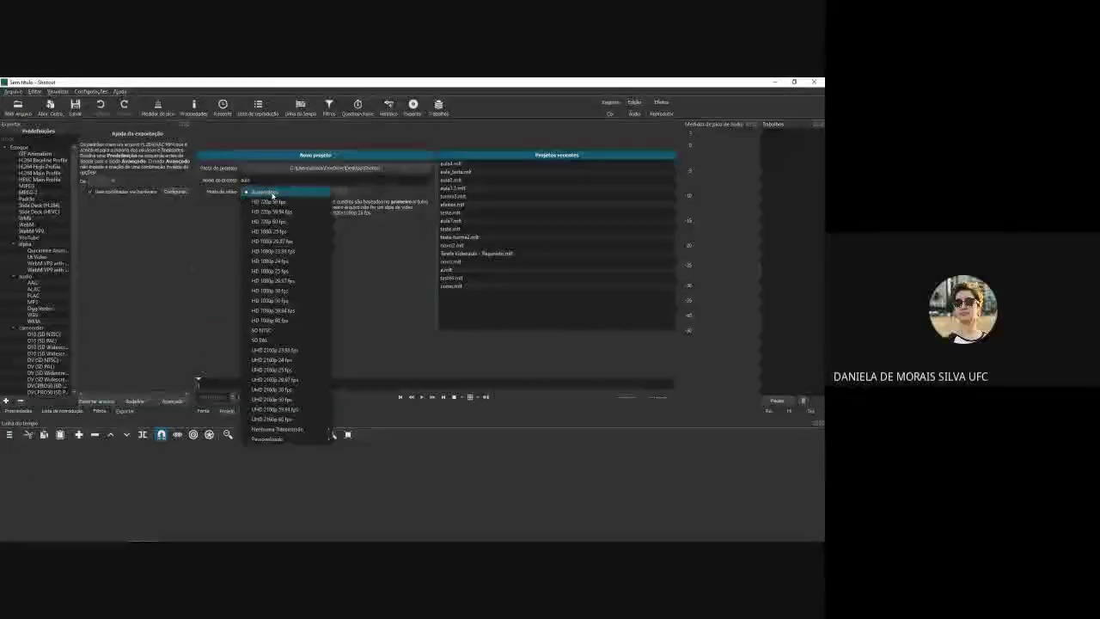
left_click(271, 193)
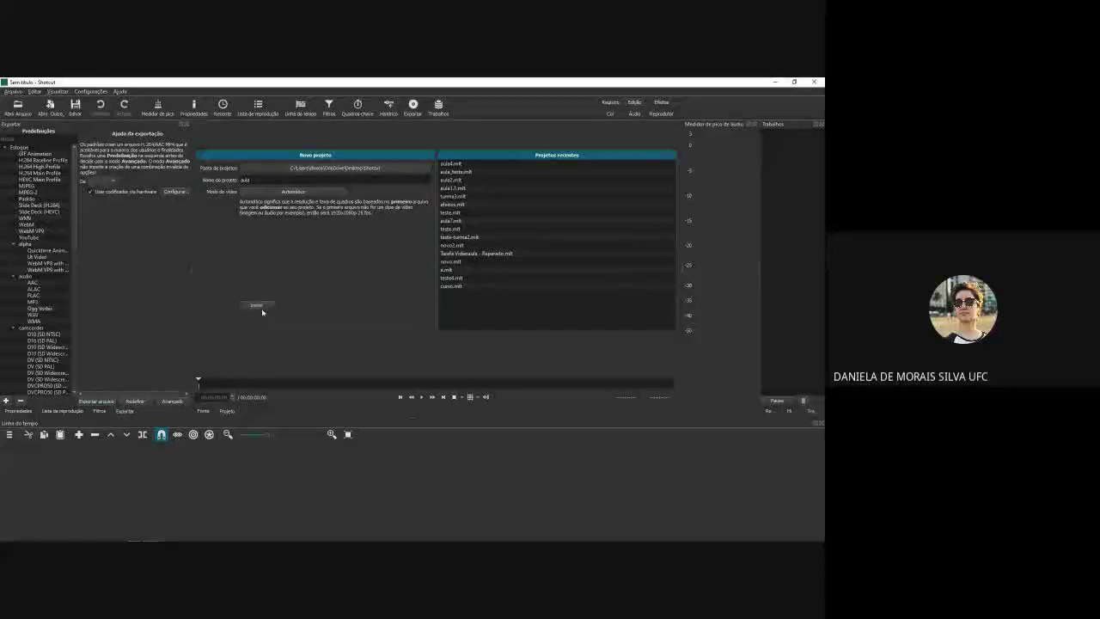
left_click(263, 305)
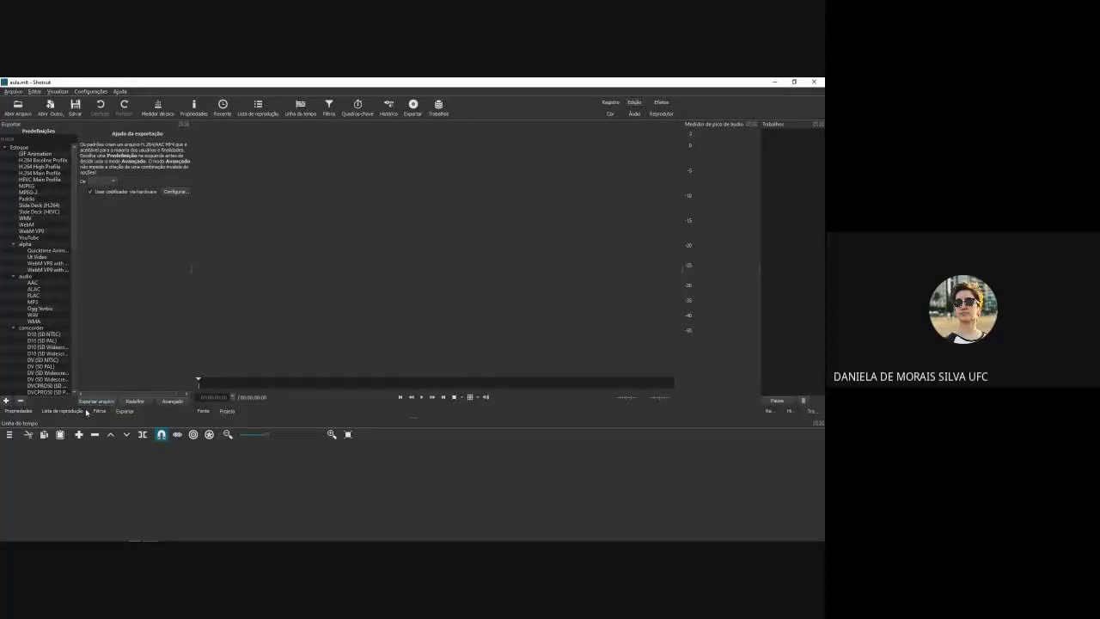
Step: Examine the Propriedades, Lista de reprodução, Filtros and Exportar views of the empty project
left_click(27, 414)
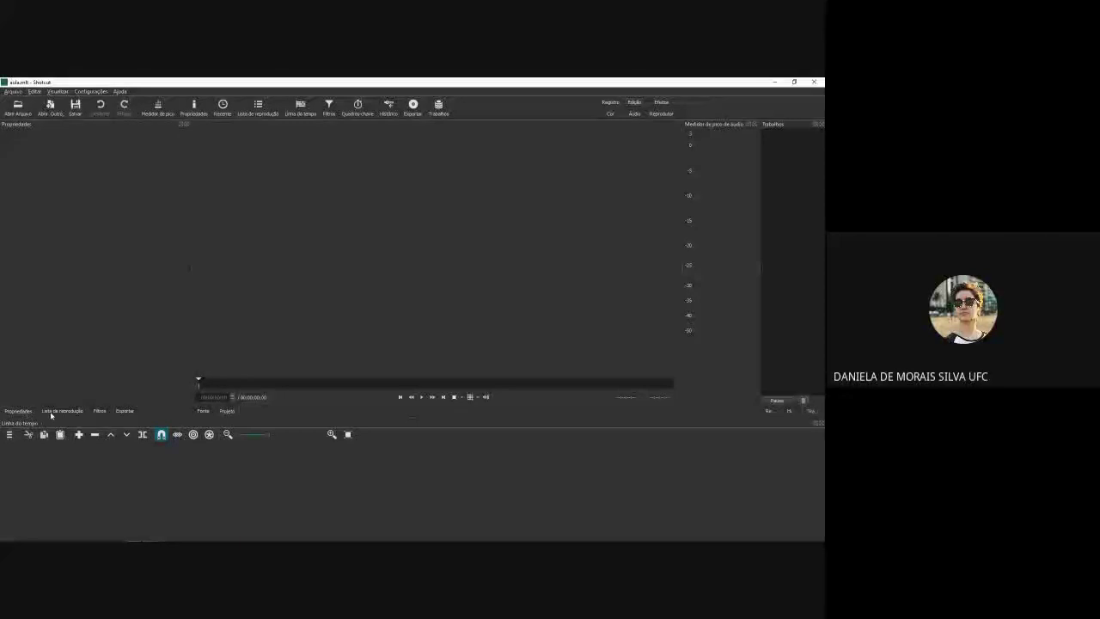
left_click(52, 413)
left_click(99, 411)
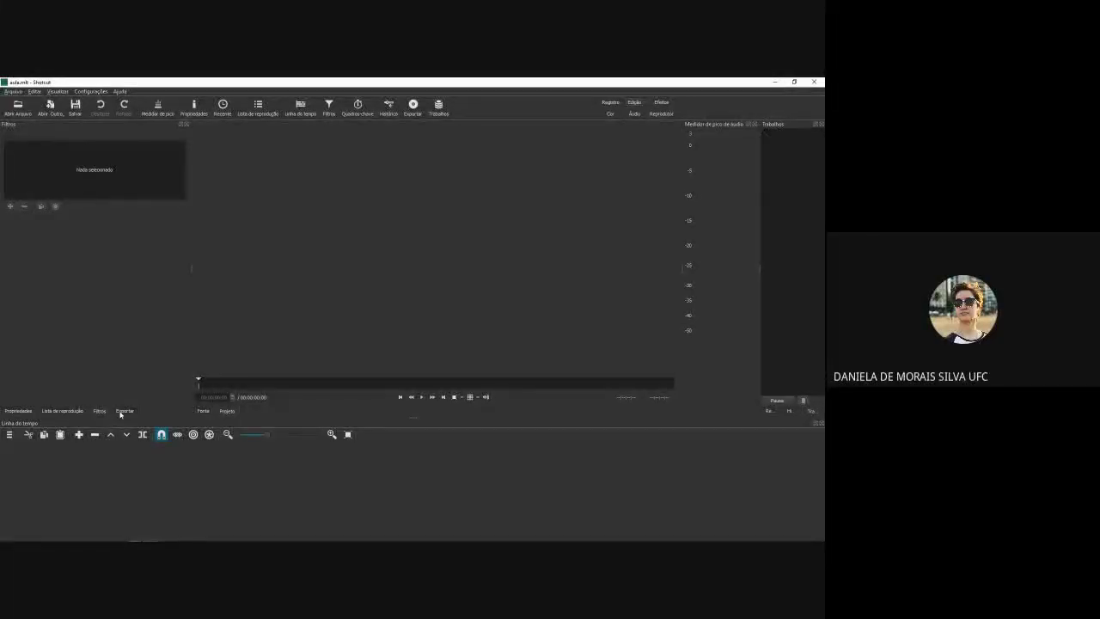
left_click(124, 411)
left_click(62, 412)
left_click(30, 413)
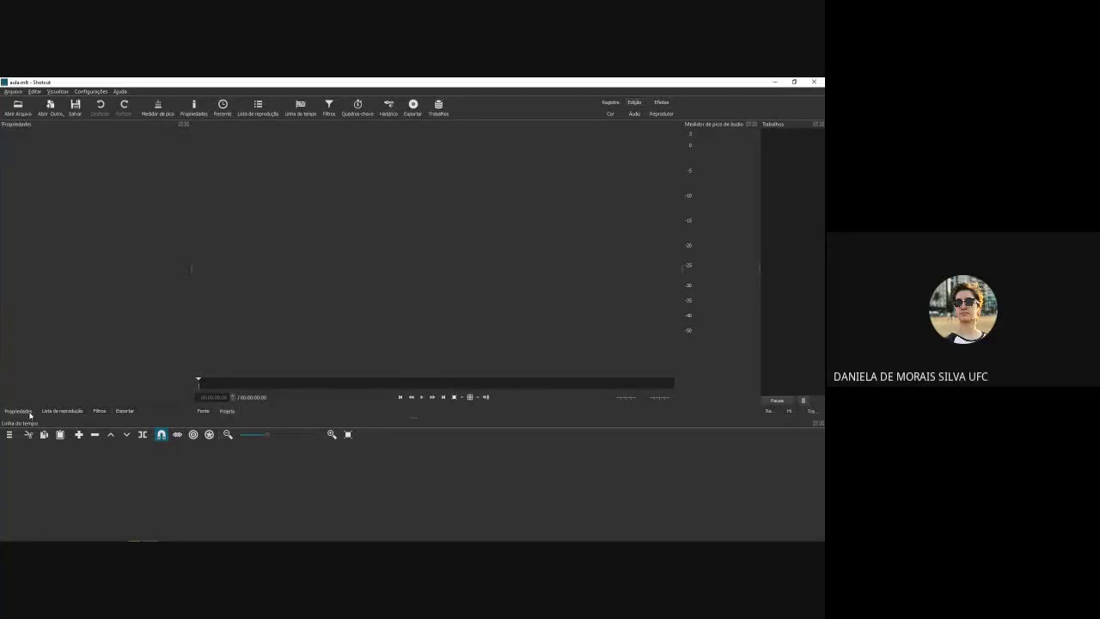
left_click(51, 412)
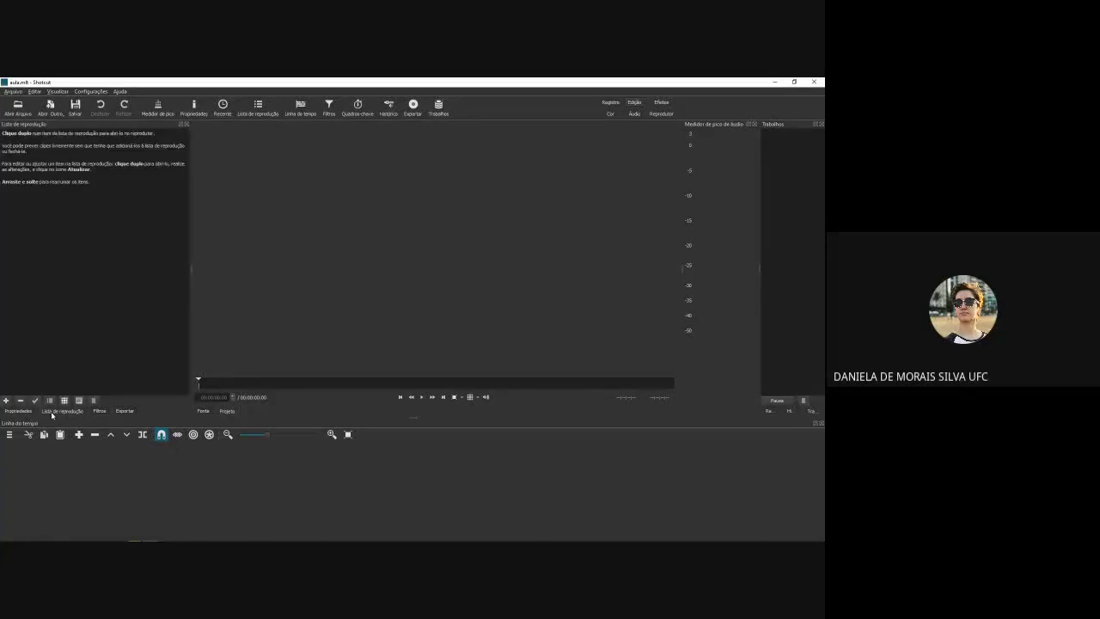
left_click(100, 411)
left_click(125, 410)
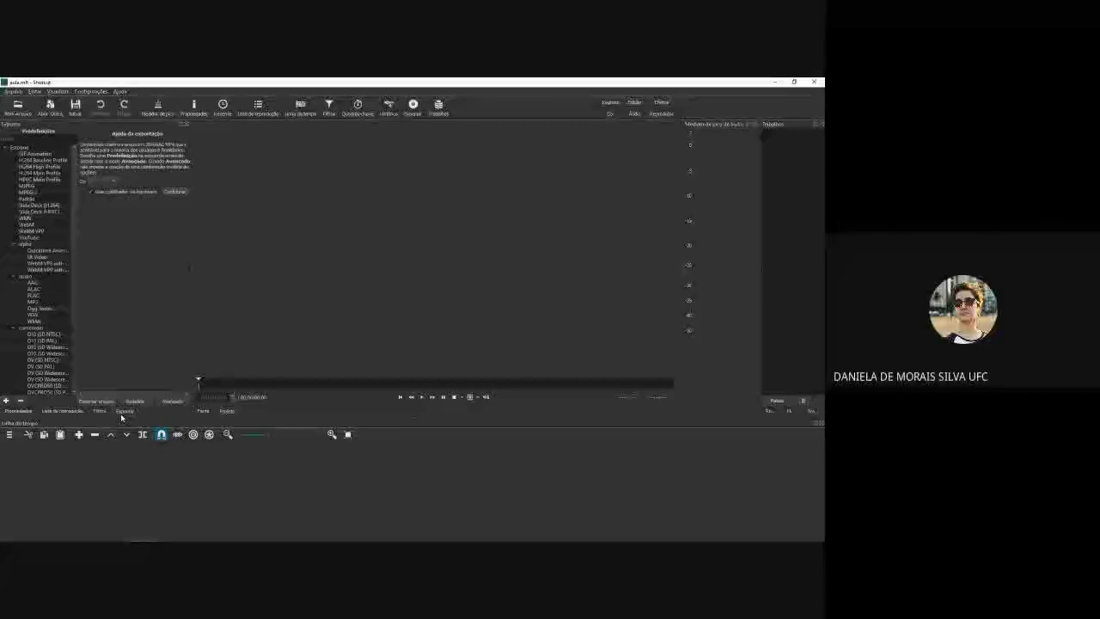
left_click(65, 413)
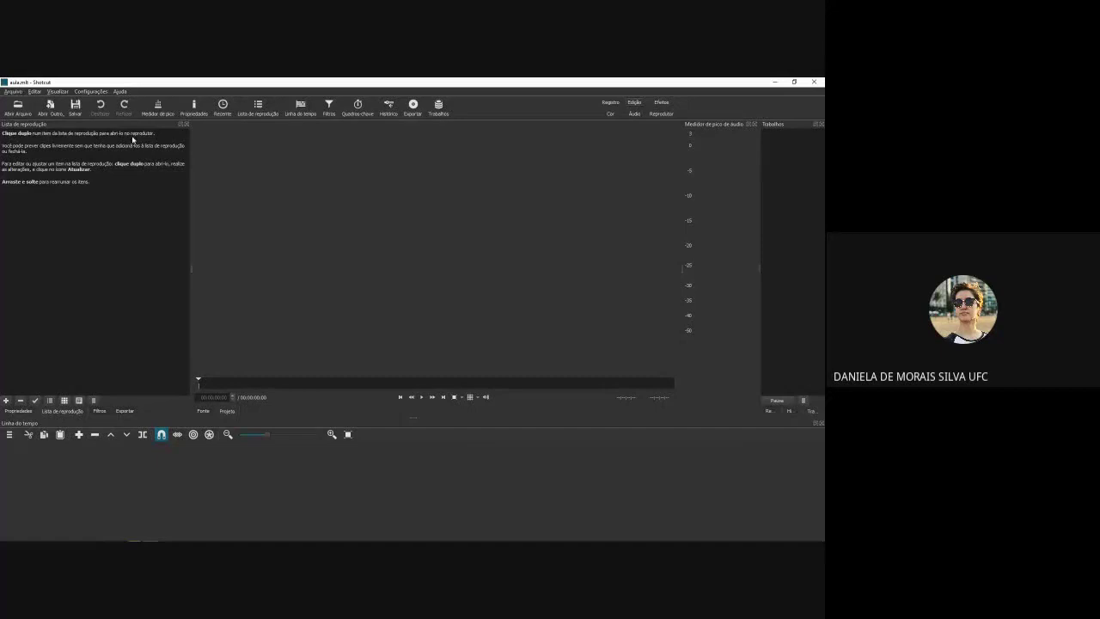
Step: Close the playlist view and restore it, and bring the Propriedades and Filtros views to the front
left_click(186, 124)
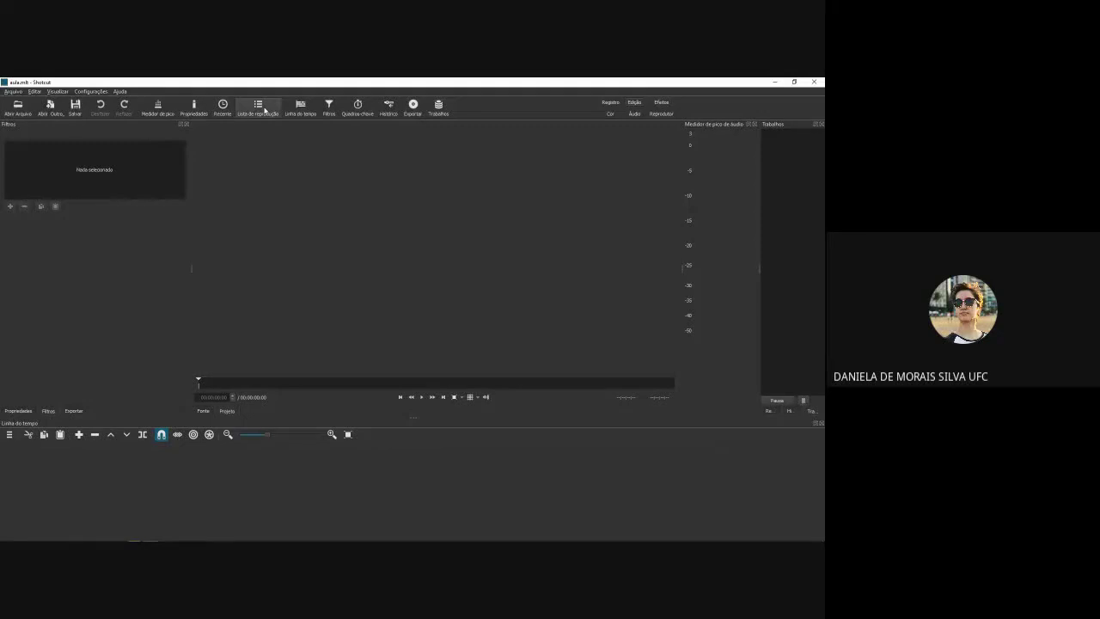
left_click(264, 109)
left_click(194, 108)
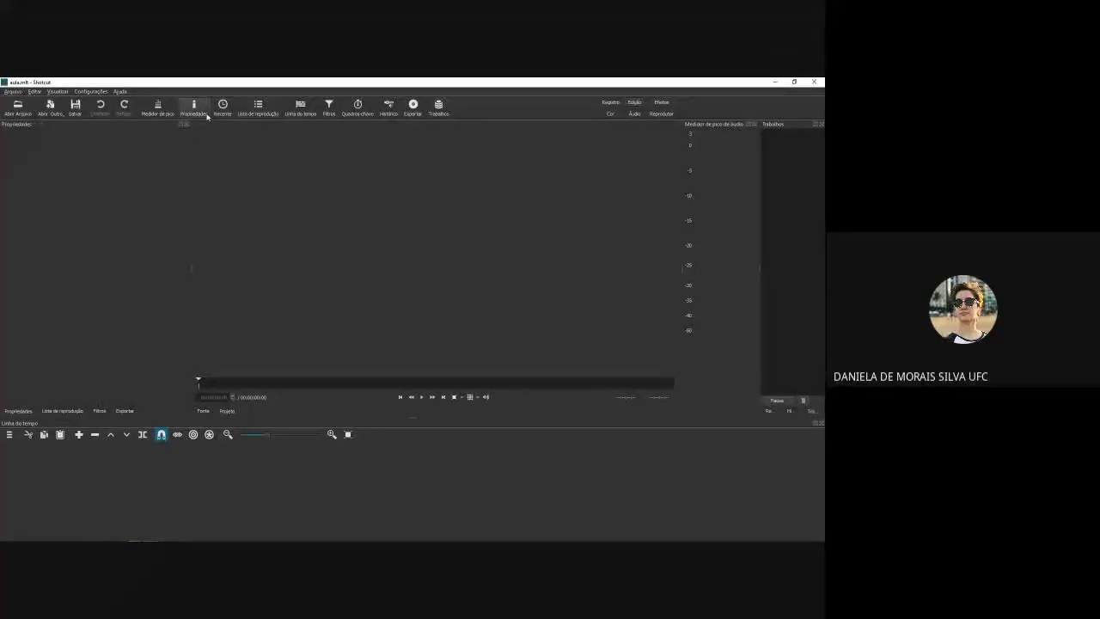
left_click(329, 109)
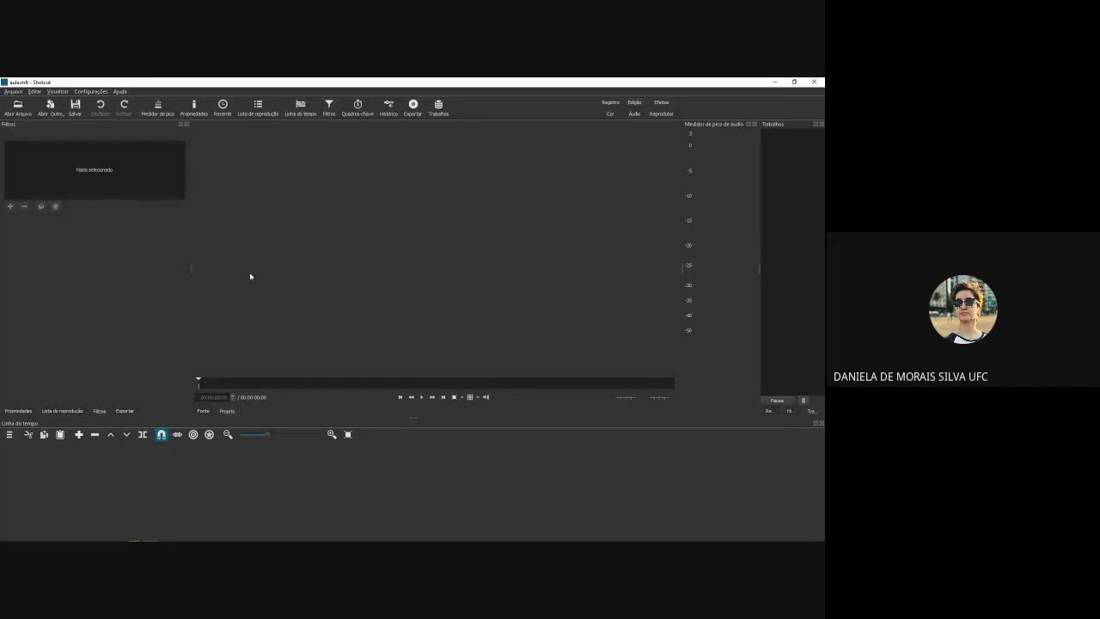
Step: Add all the video, audio and image files from the Shotcut folder to the playlist, leaving out its subfolders
left_click(62, 411)
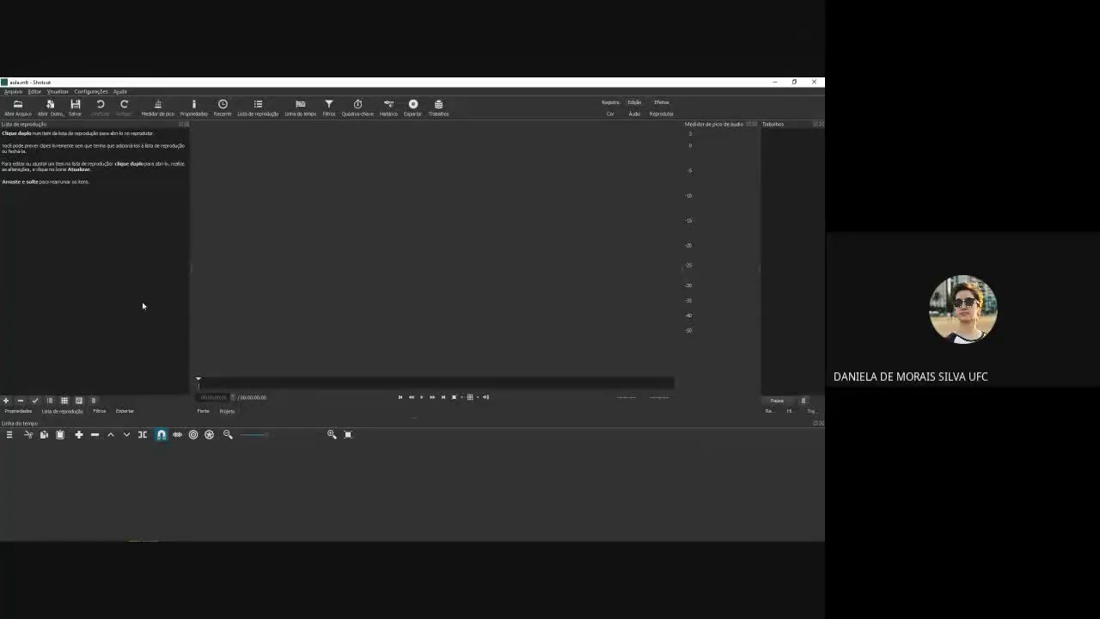
mouse_move(86, 542)
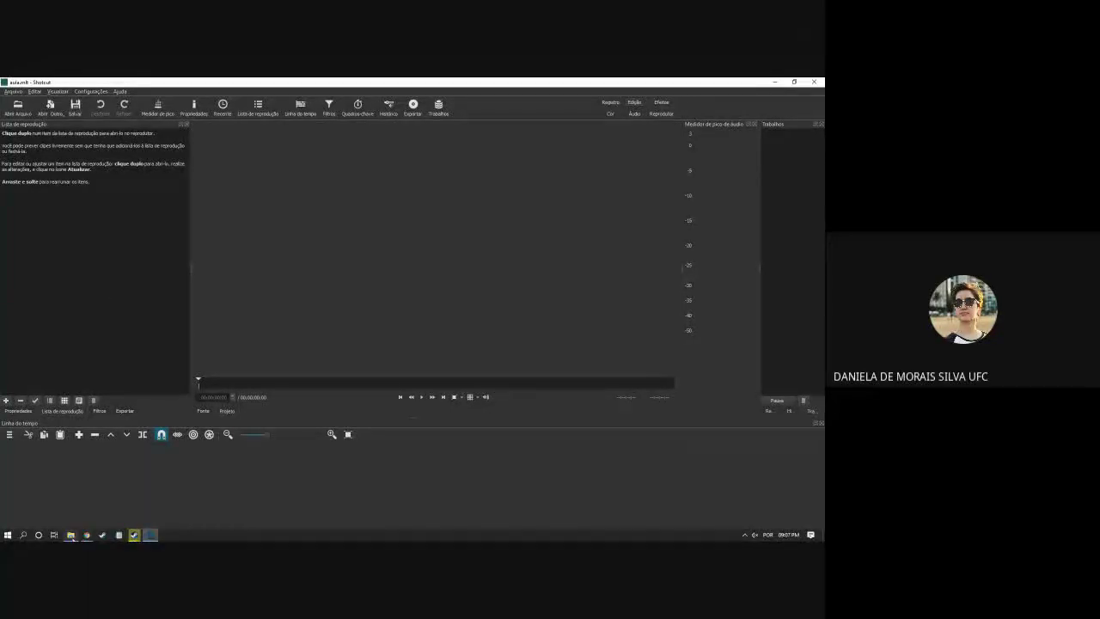
left_click(71, 535)
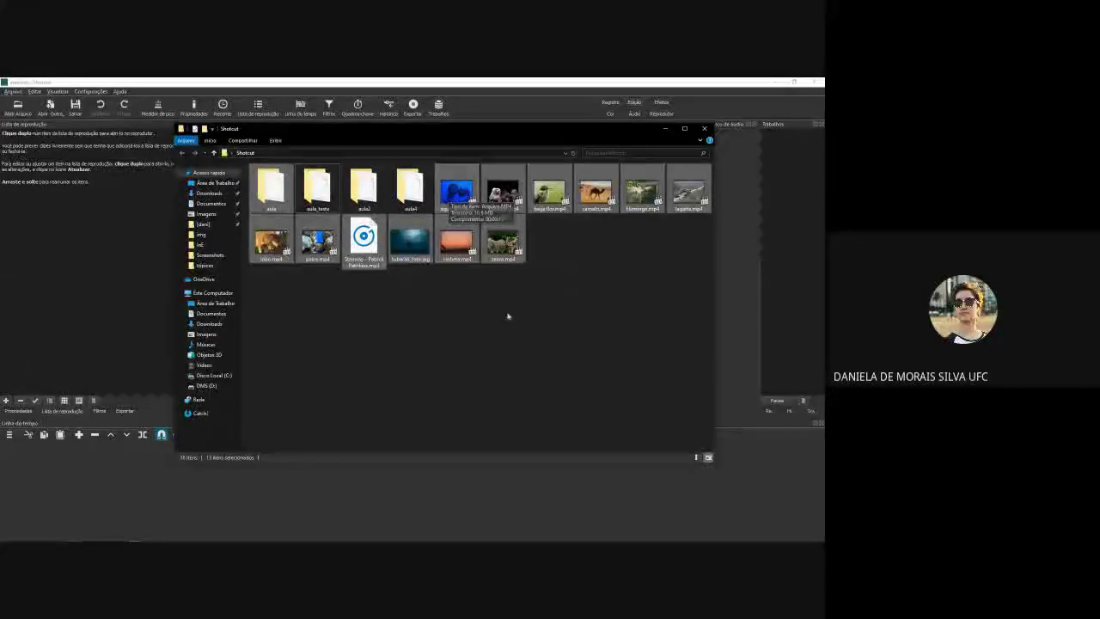
left_click(318, 187, "ctrl")
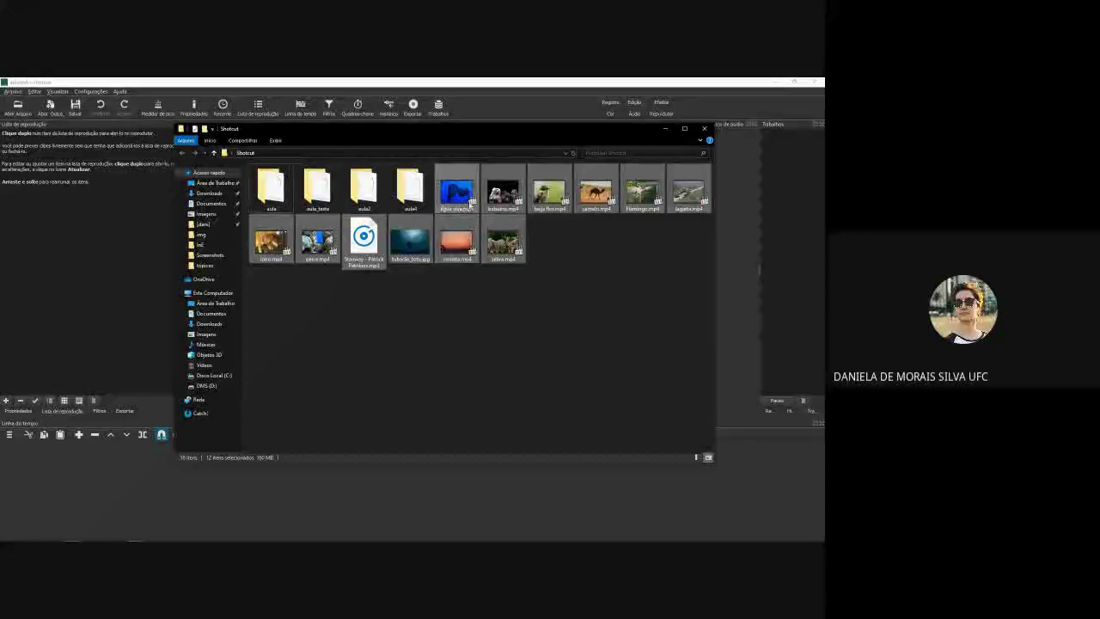
left_click_drag(465, 194, 135, 285)
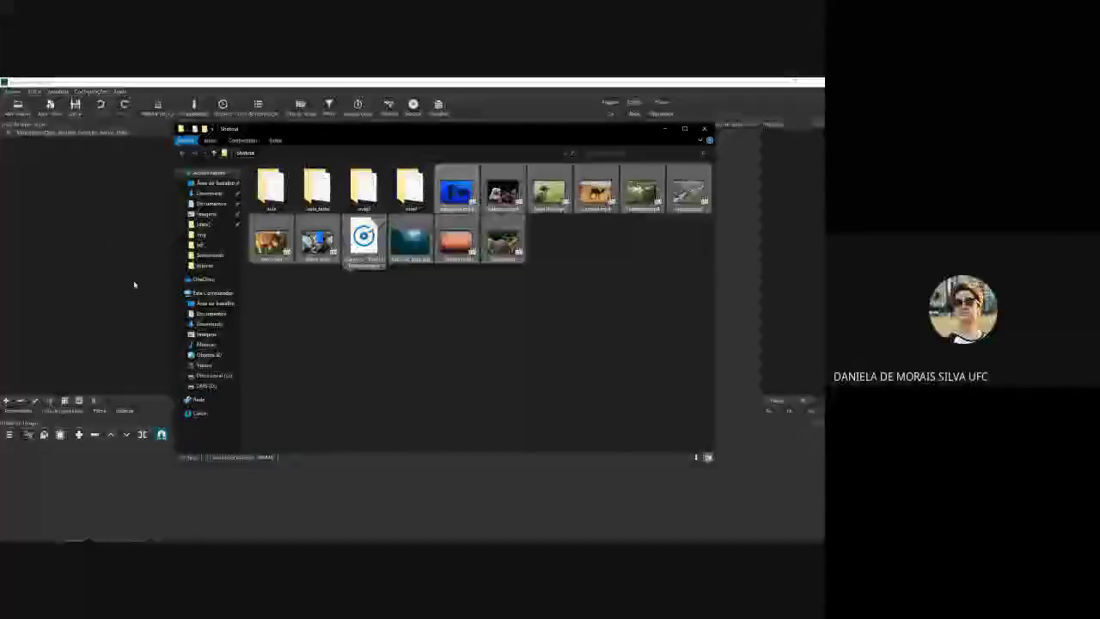
left_click(150, 269)
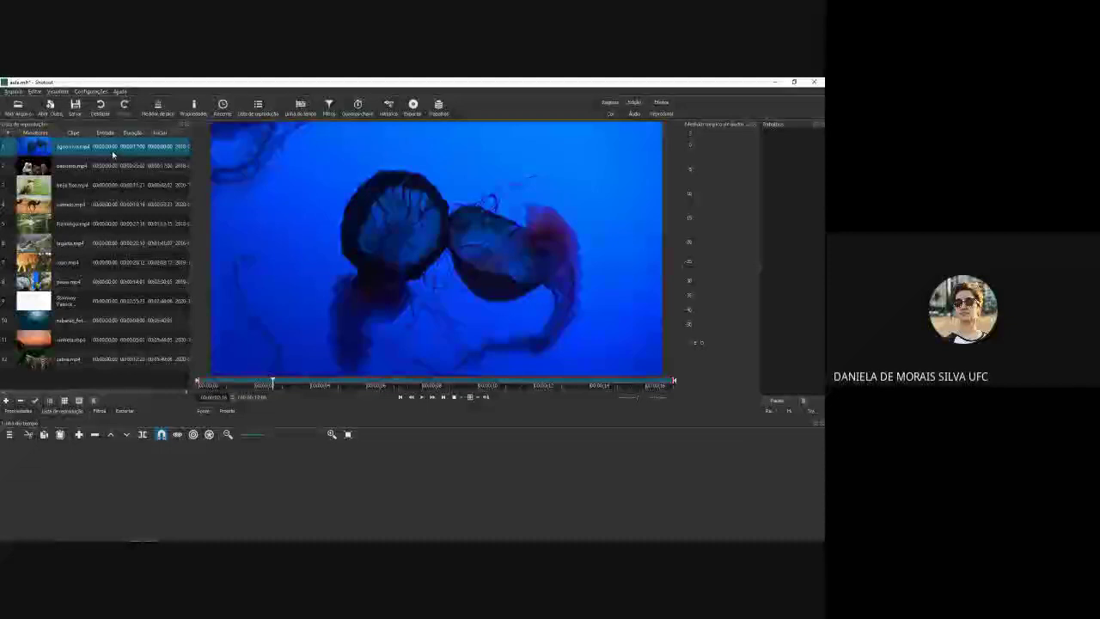
key("End")
key("Up")
left_click(108, 246)
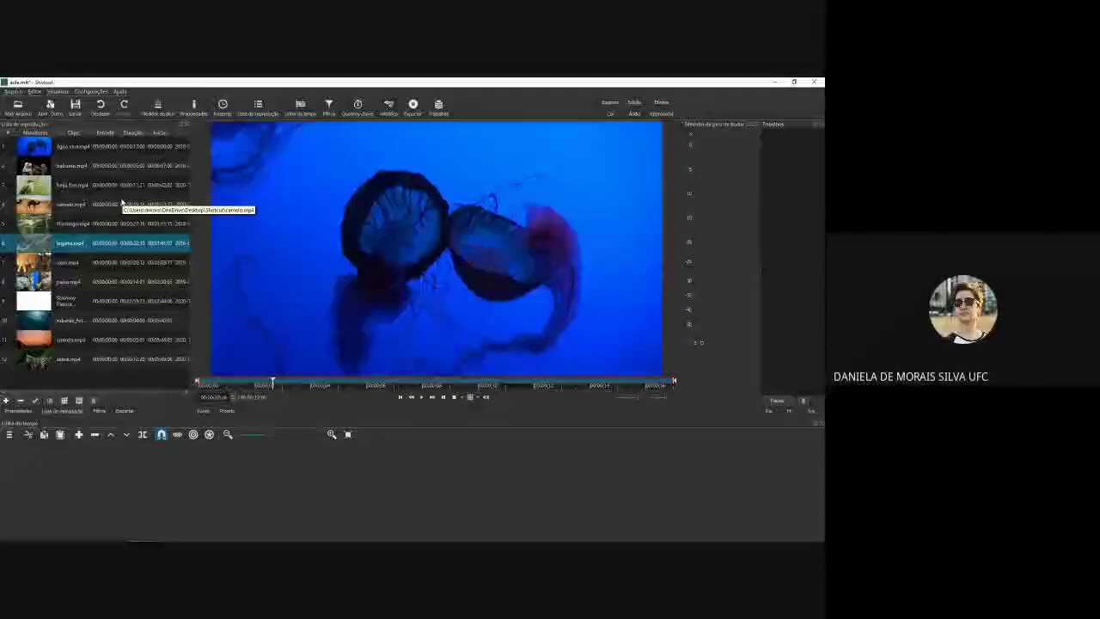
Step: Append the vinheta.mp4 clip from the playlist to a timeline track and return the playhead to the start
left_click(145, 337)
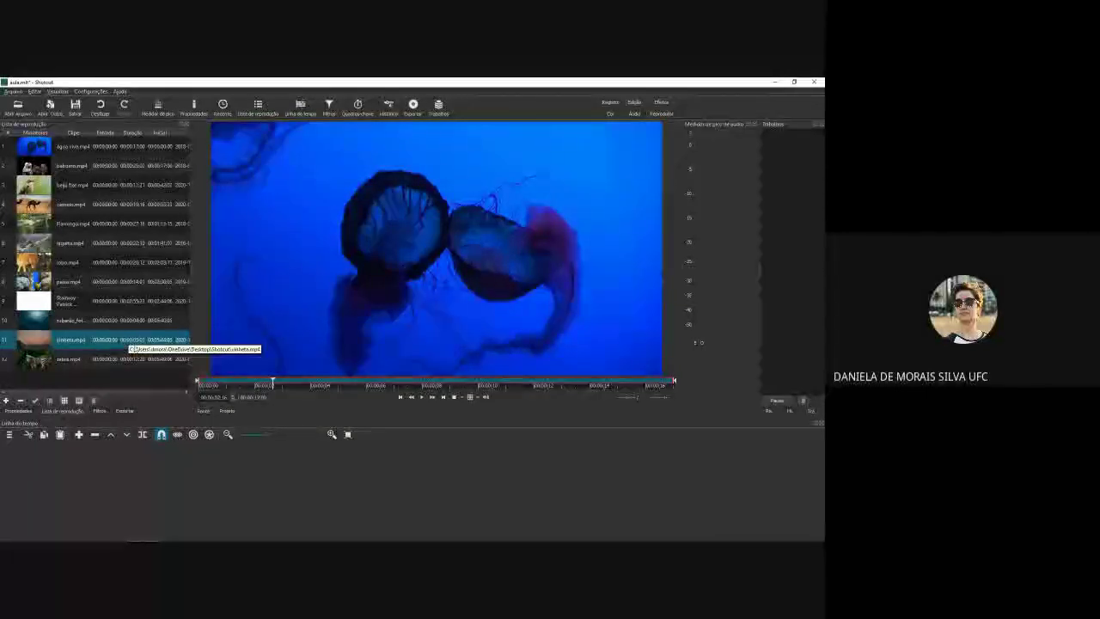
double_click(108, 345)
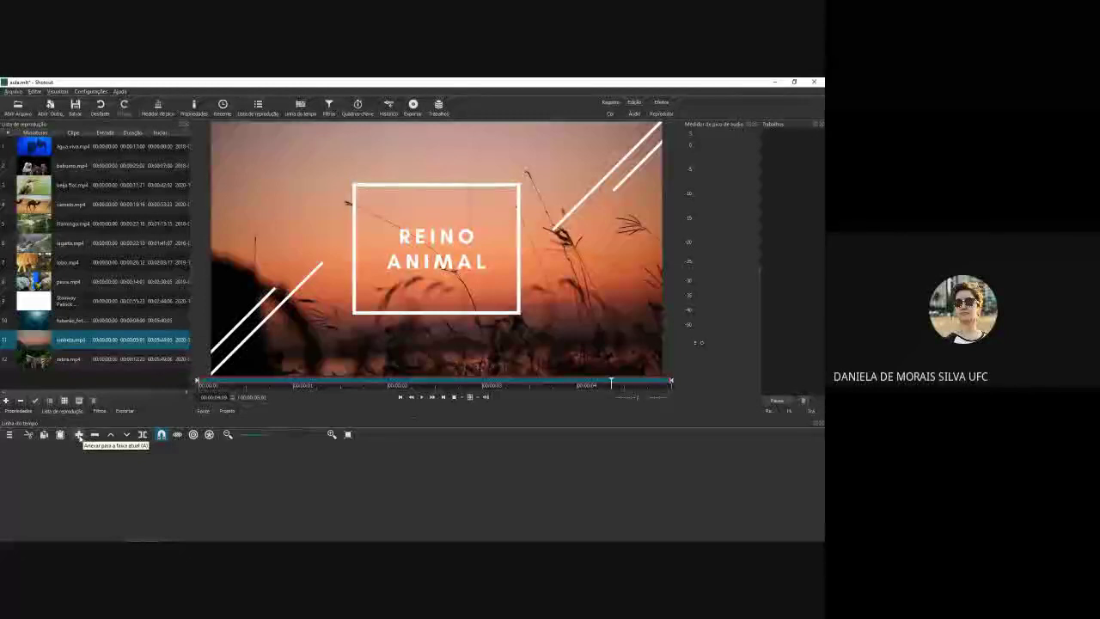
left_click(78, 435)
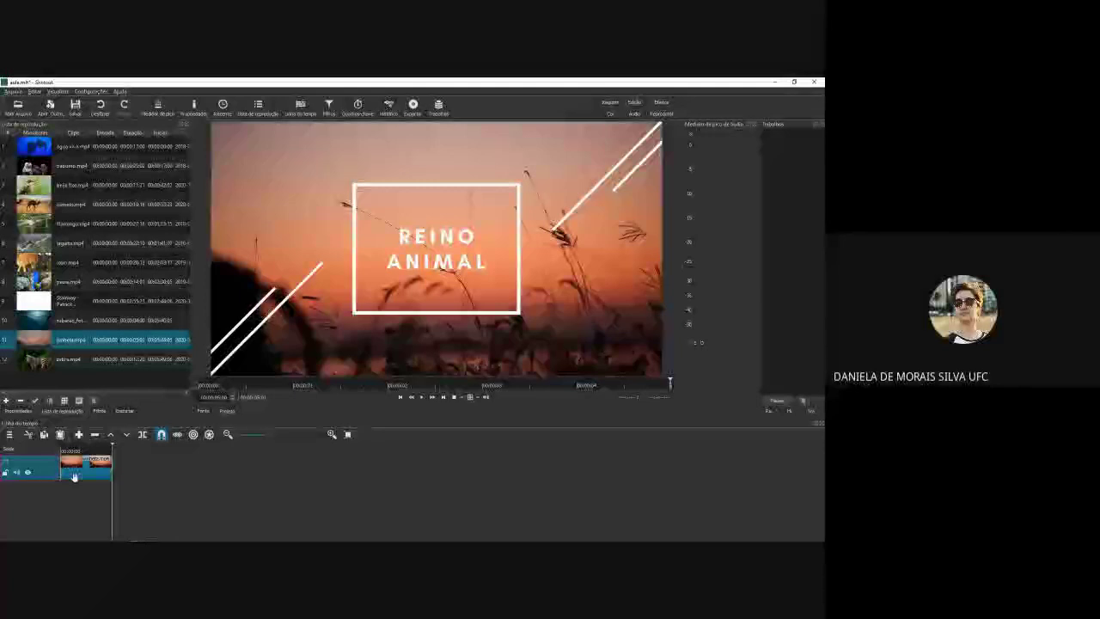
left_click_drag(112, 445, 57, 449)
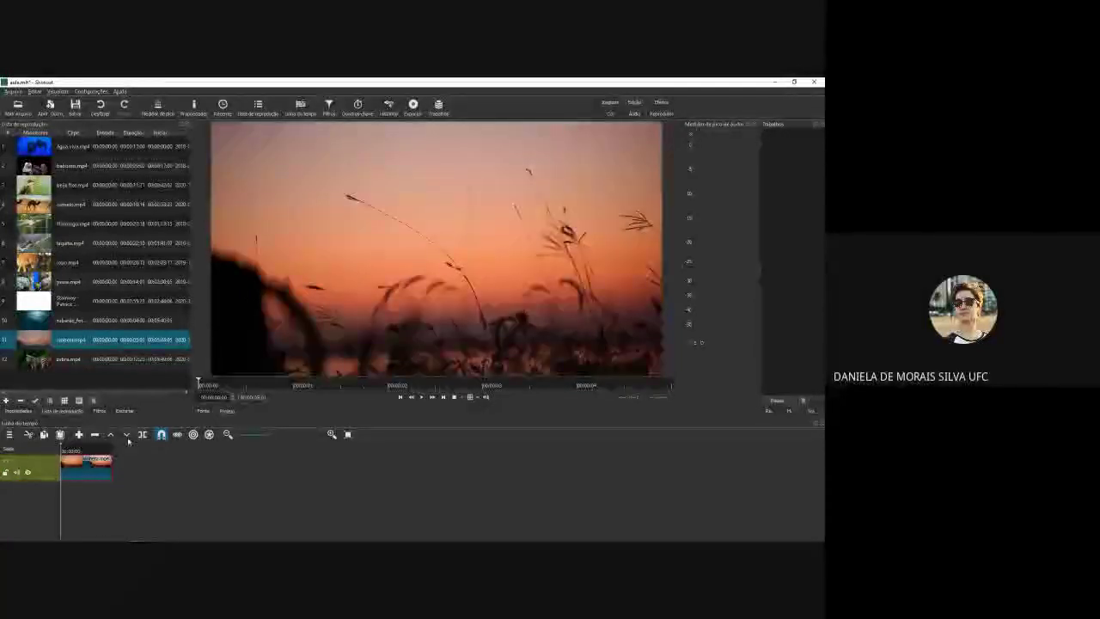
Step: Play the vinheta on the timeline, preview babuino.mp4 from the playlist and append it after the vinheta clip
left_click(421, 397)
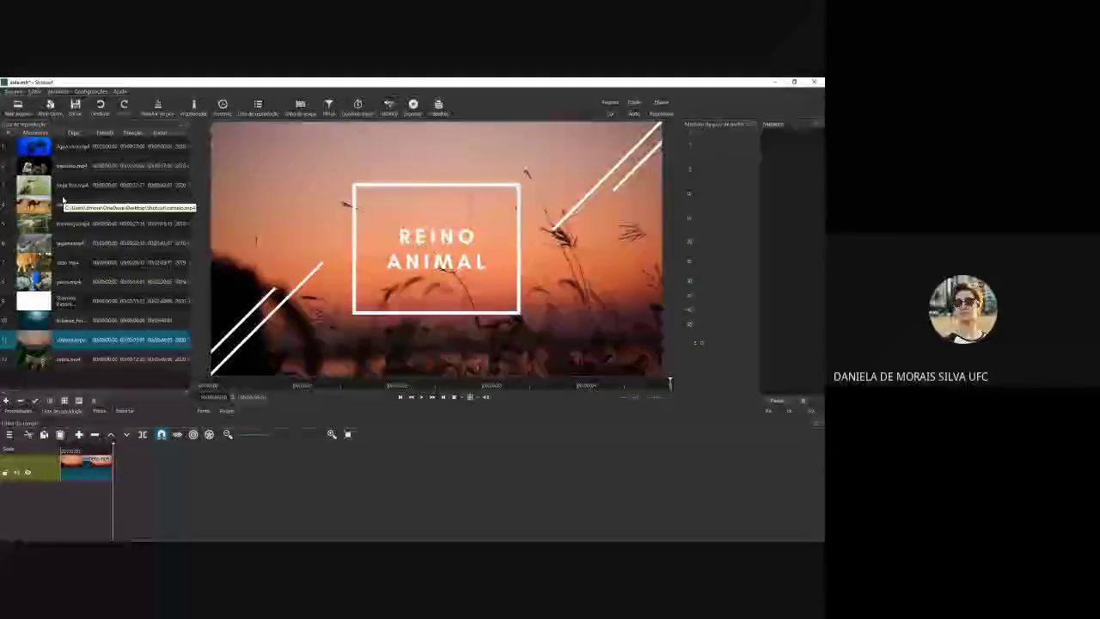
double_click(86, 167)
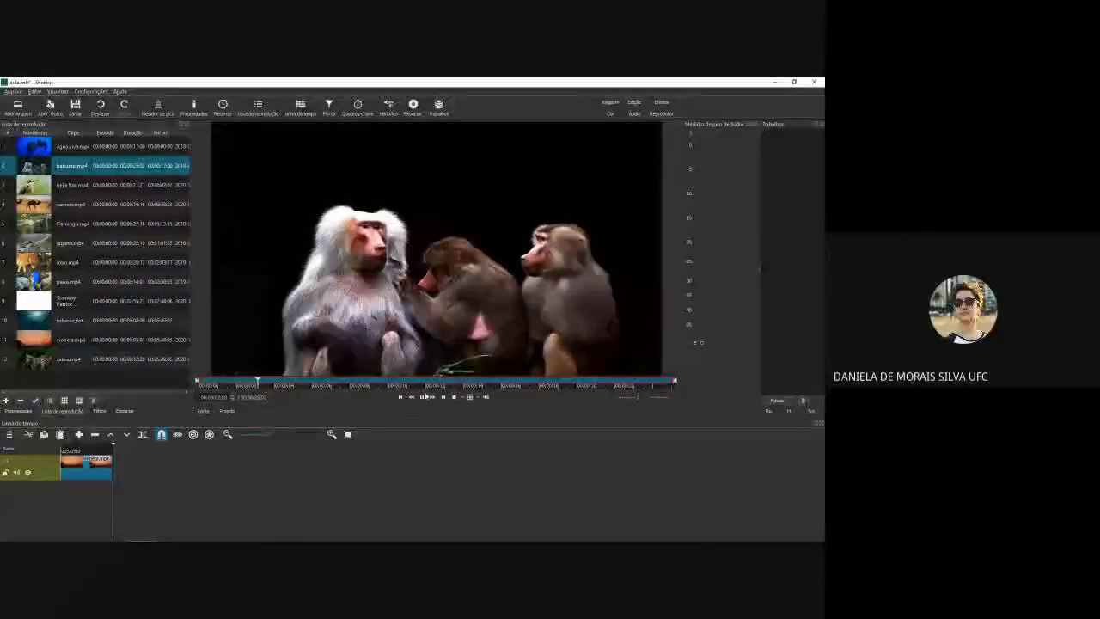
left_click(422, 398)
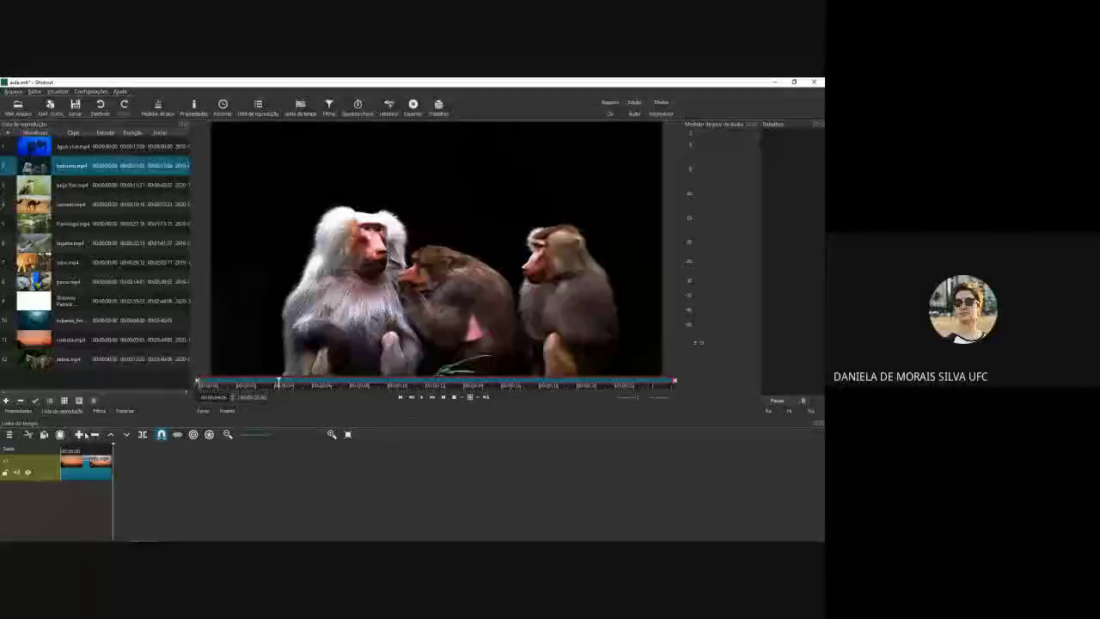
left_click(80, 434)
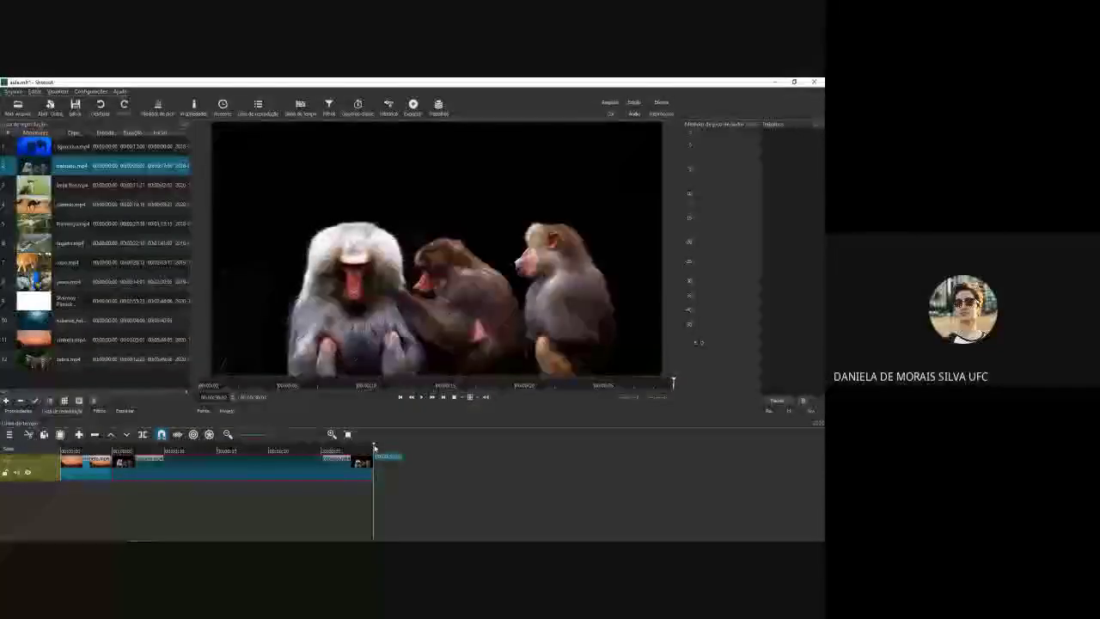
Step: Play the timeline from the vinheta into the baboon clip and scrub through the middle of the baboon clip
left_click_drag(374, 446, 87, 449)
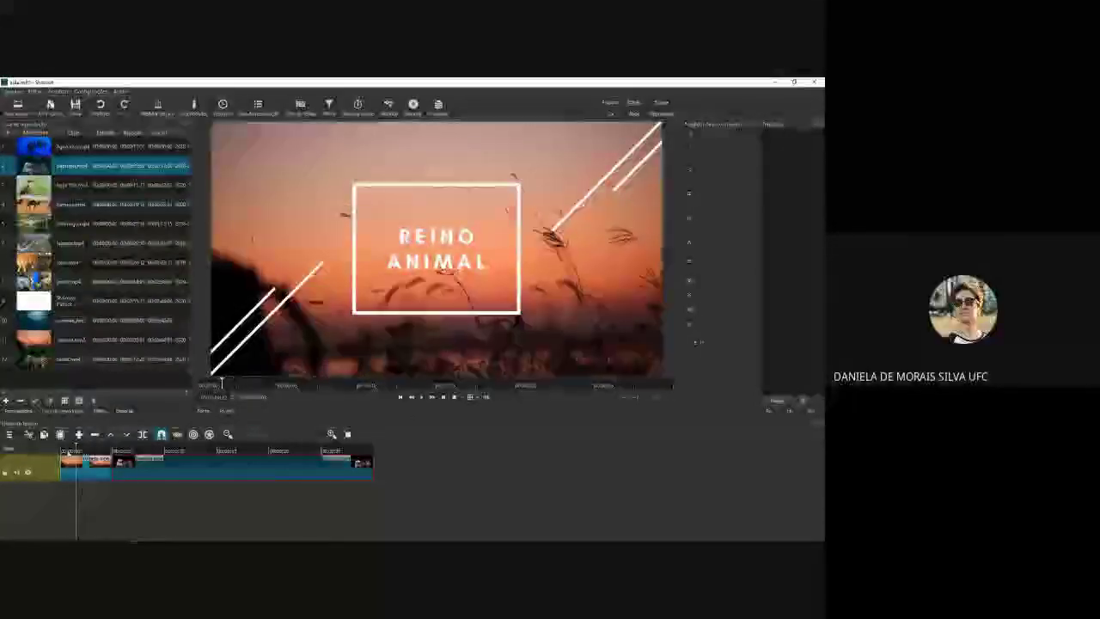
left_click(422, 397)
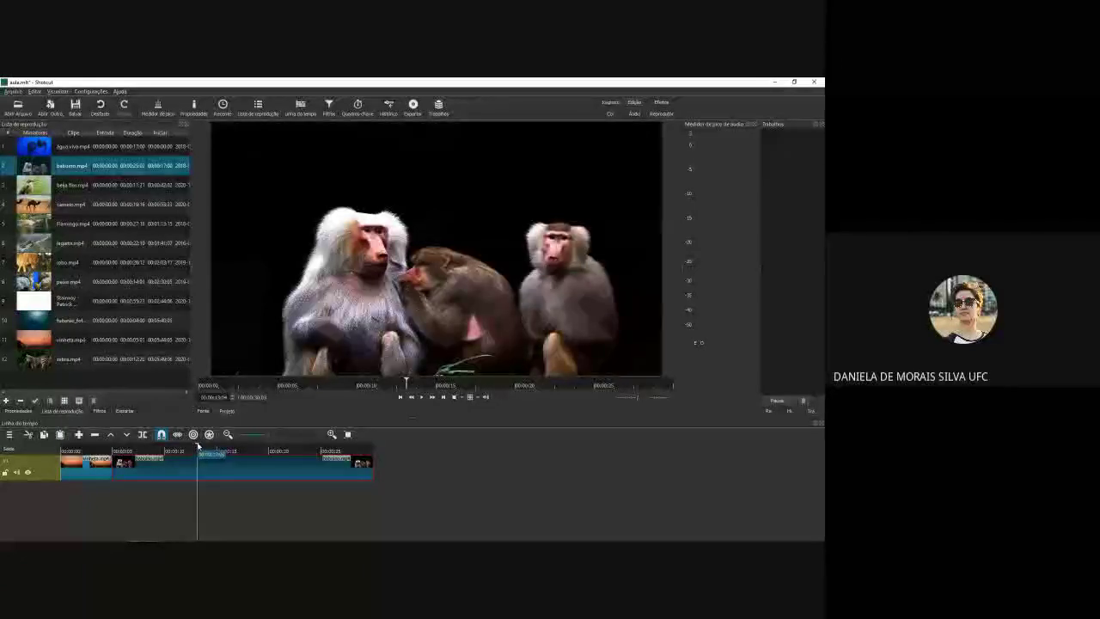
left_click(154, 455)
left_click_drag(157, 462, 229, 469)
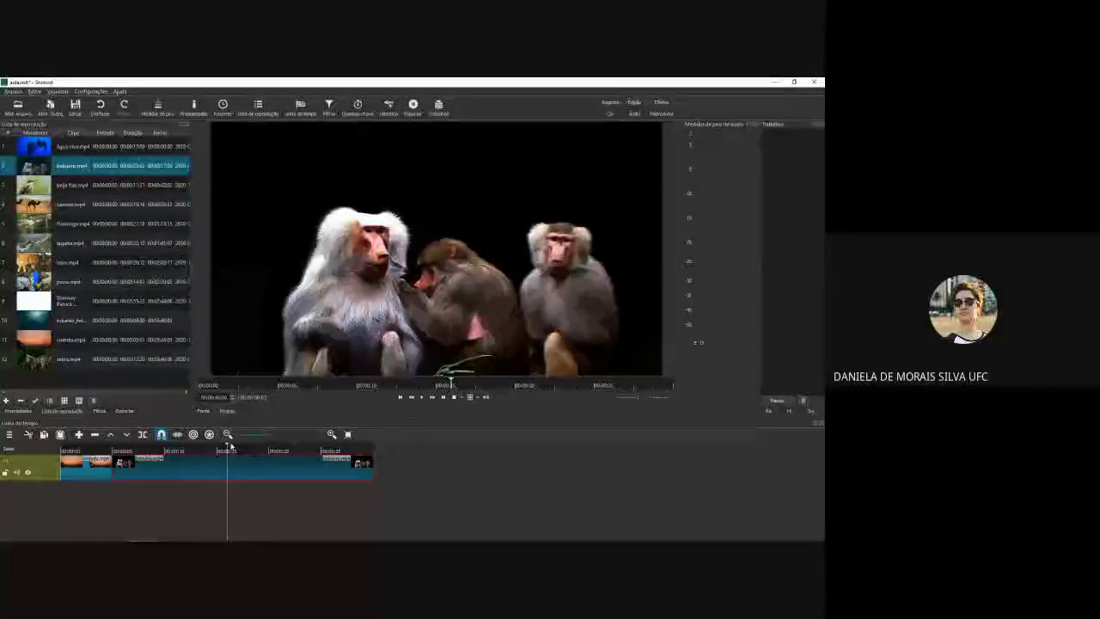
left_click_drag(229, 446, 236, 449)
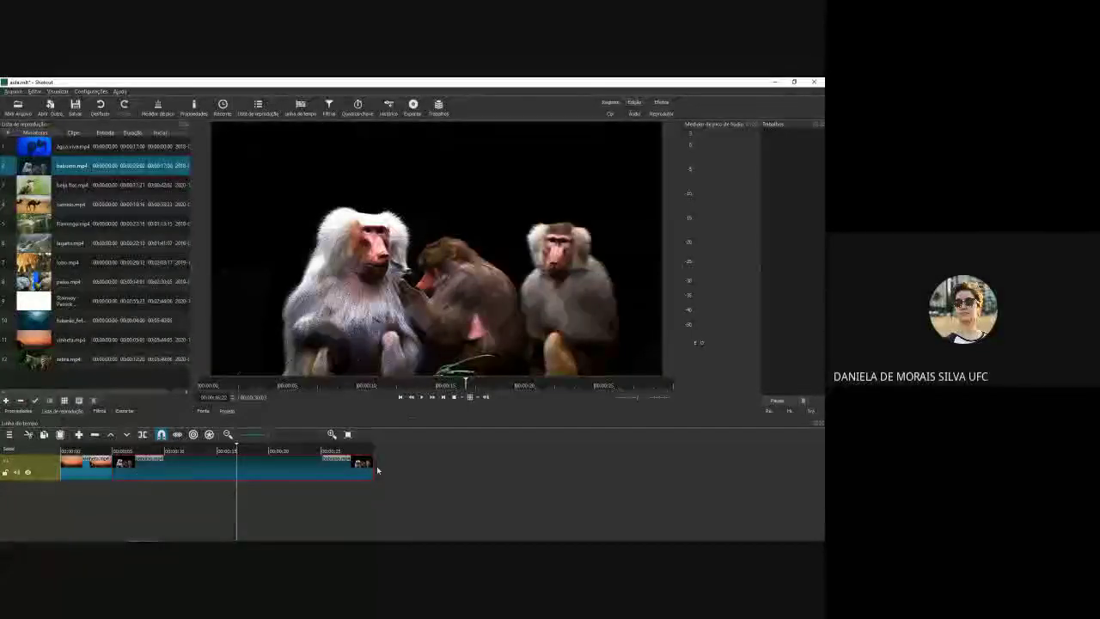
Step: Split the baboon clip at 25 seconds on the timeline and ripple delete the piece after the cut
left_click_drag(241, 447, 321, 447)
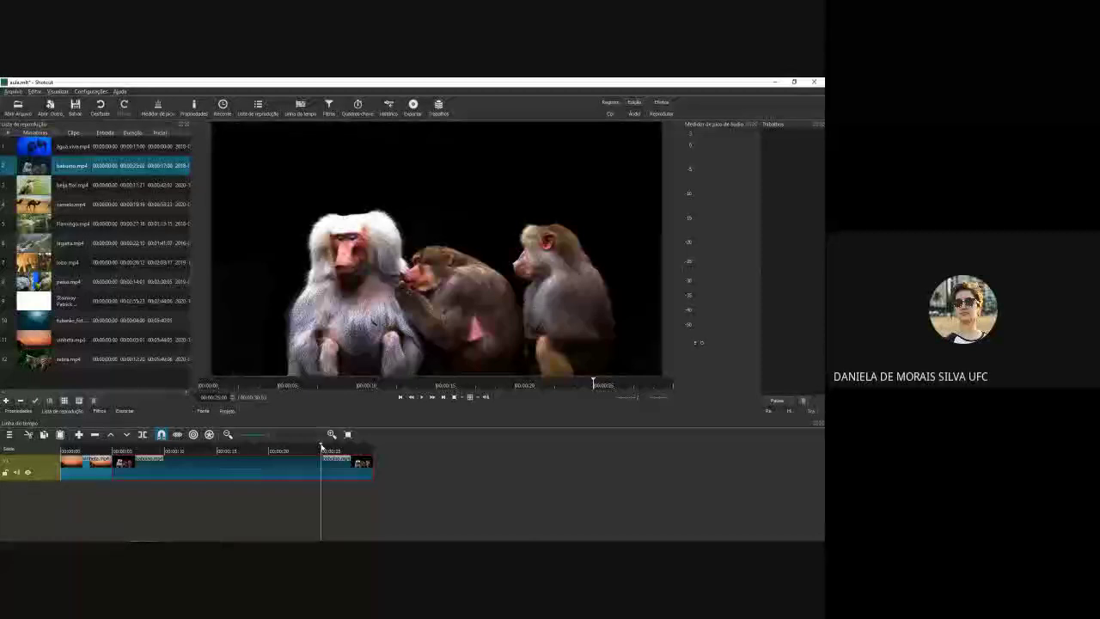
left_click_drag(321, 447, 318, 447)
left_click(322, 448)
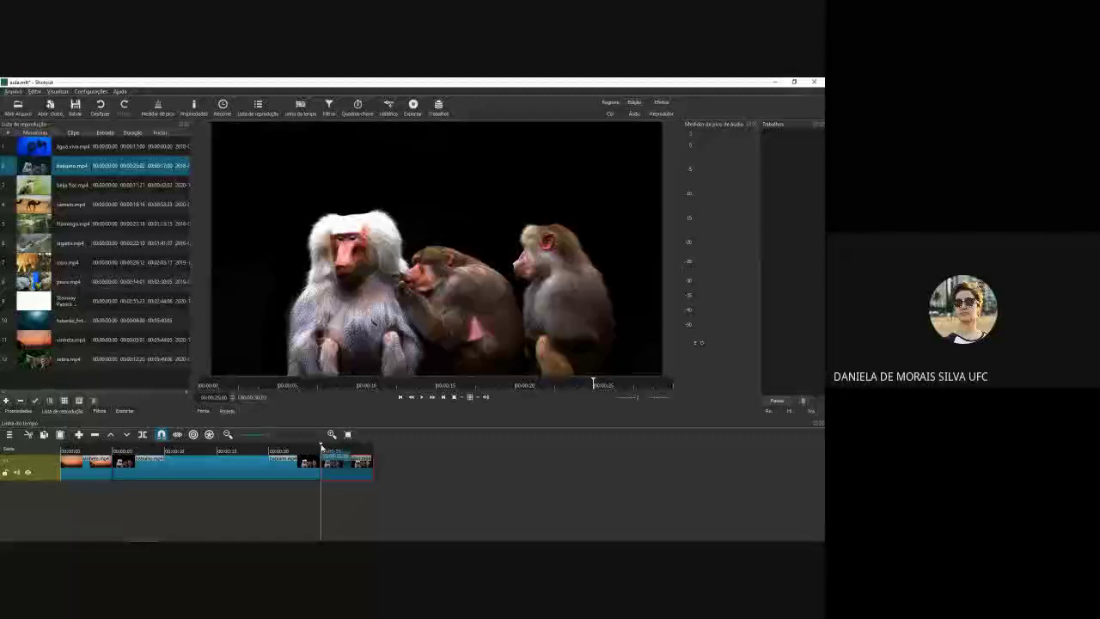
left_click_drag(321, 447, 301, 451)
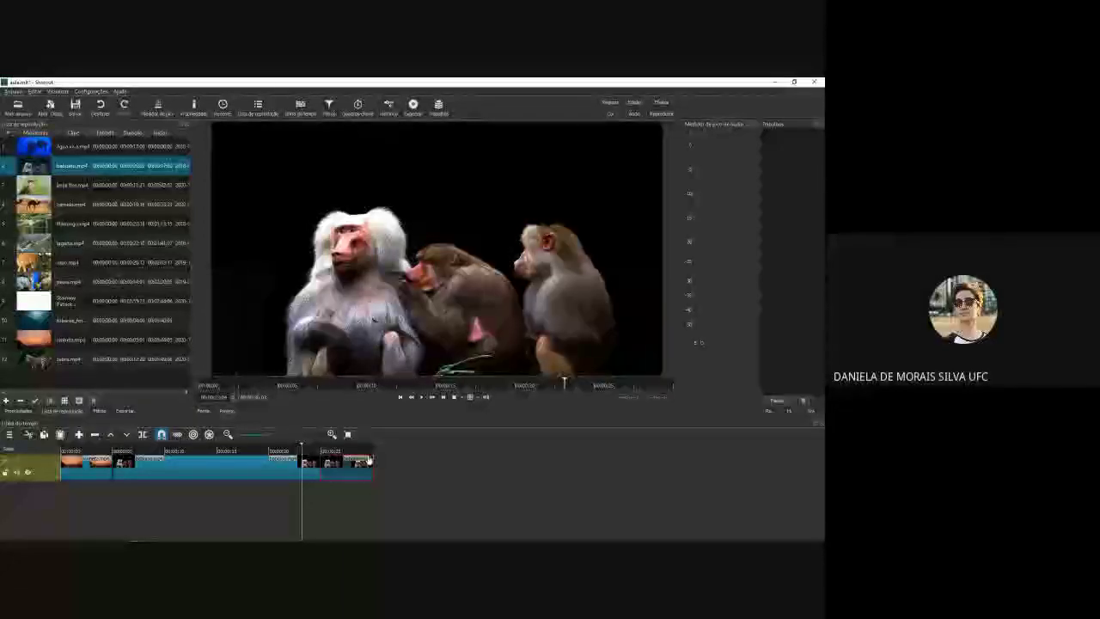
left_click(323, 478)
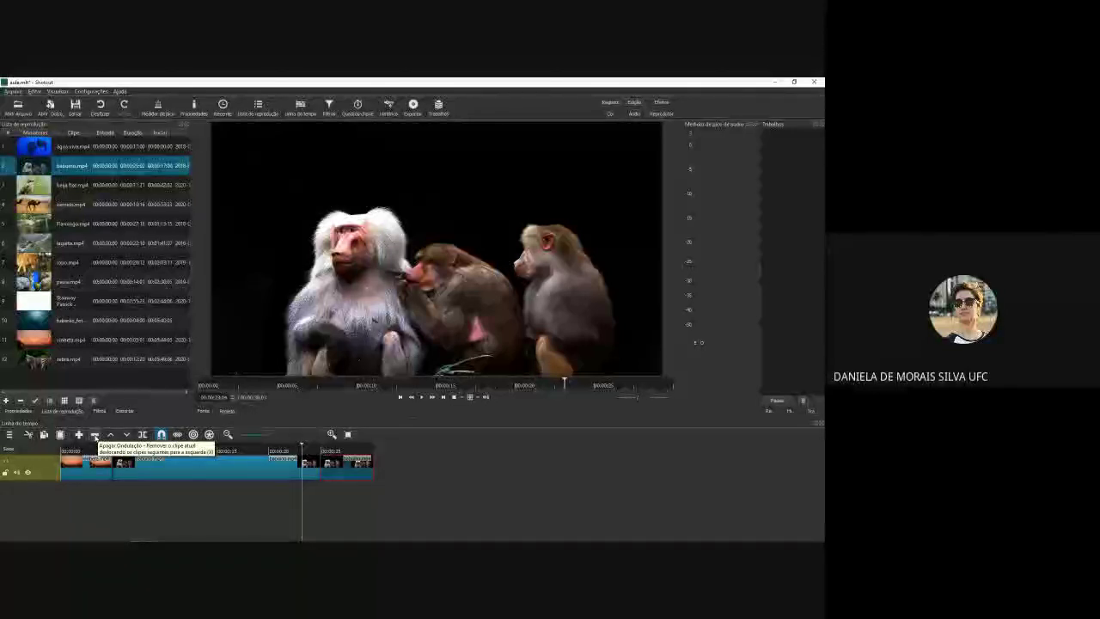
left_click(94, 437)
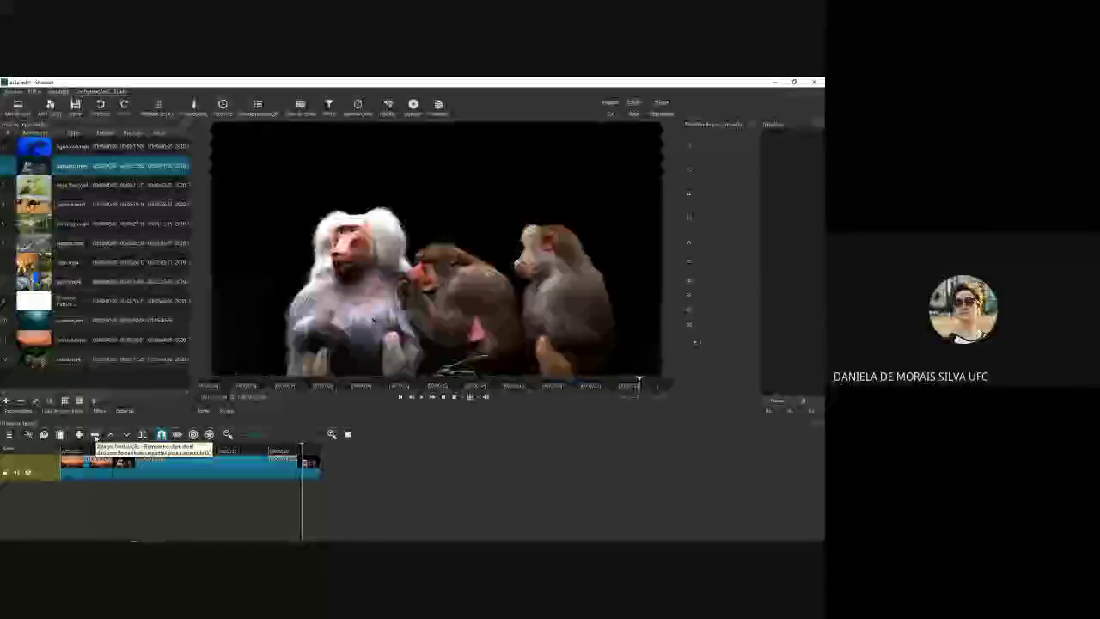
Step: Play back the cut from the end of the vinheta into the start of the baboon clip
mouse_move(281, 533)
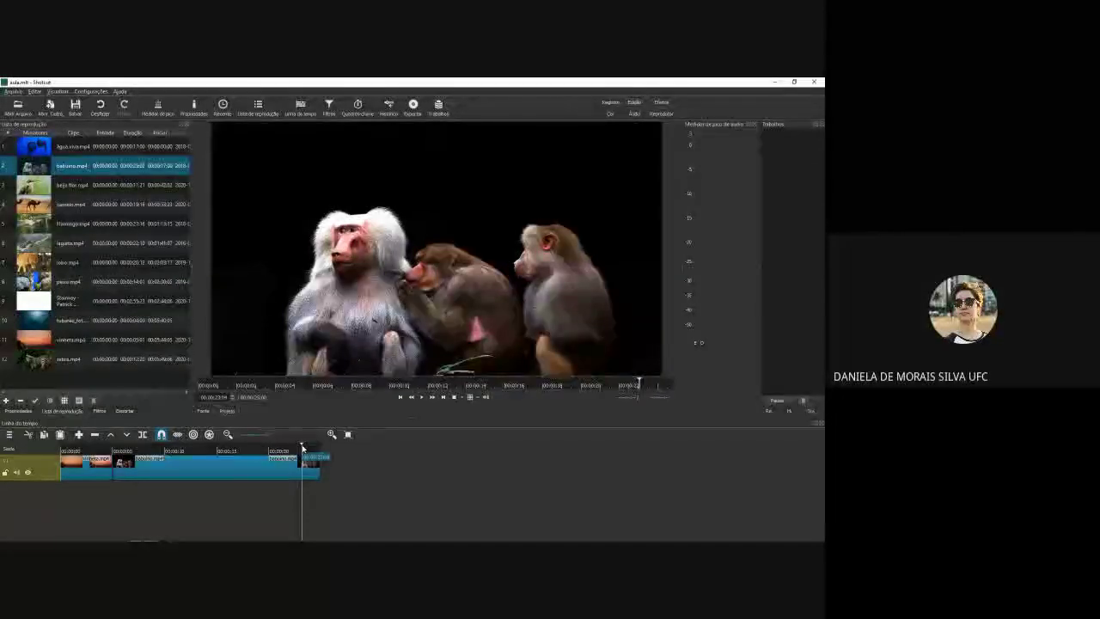
left_click_drag(288, 448, 178, 451)
left_click_drag(110, 446, 93, 450)
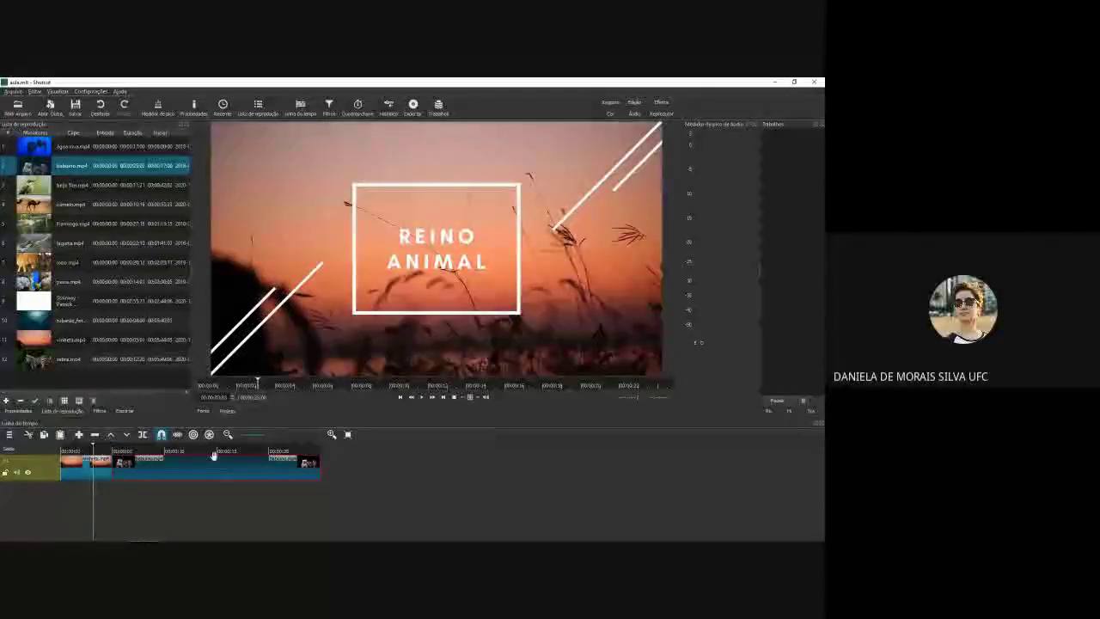
left_click(430, 398)
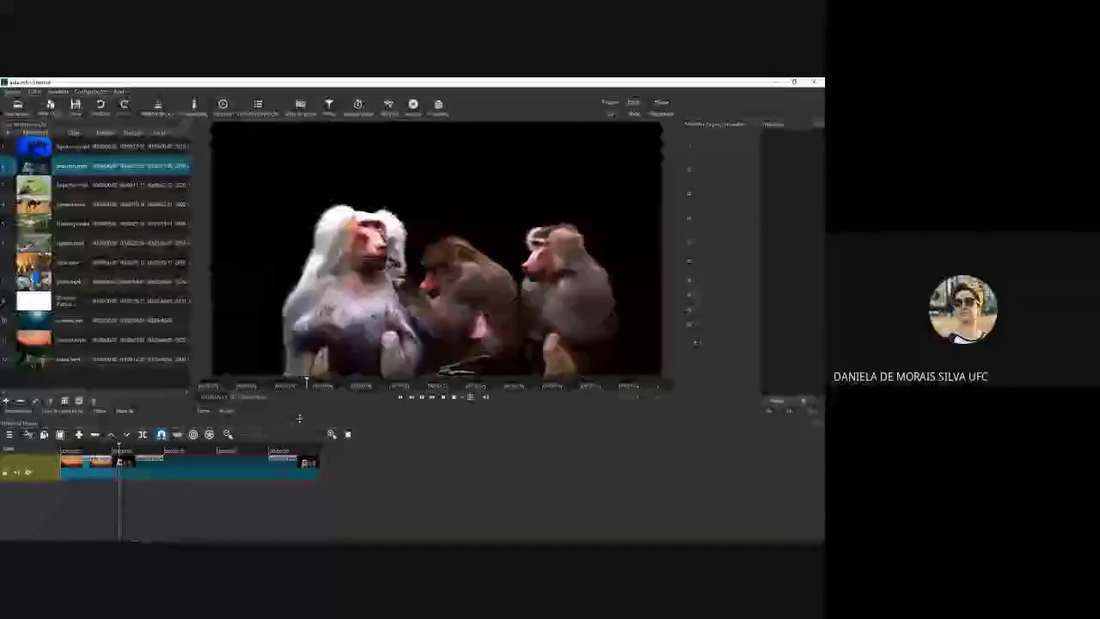
left_click(426, 399)
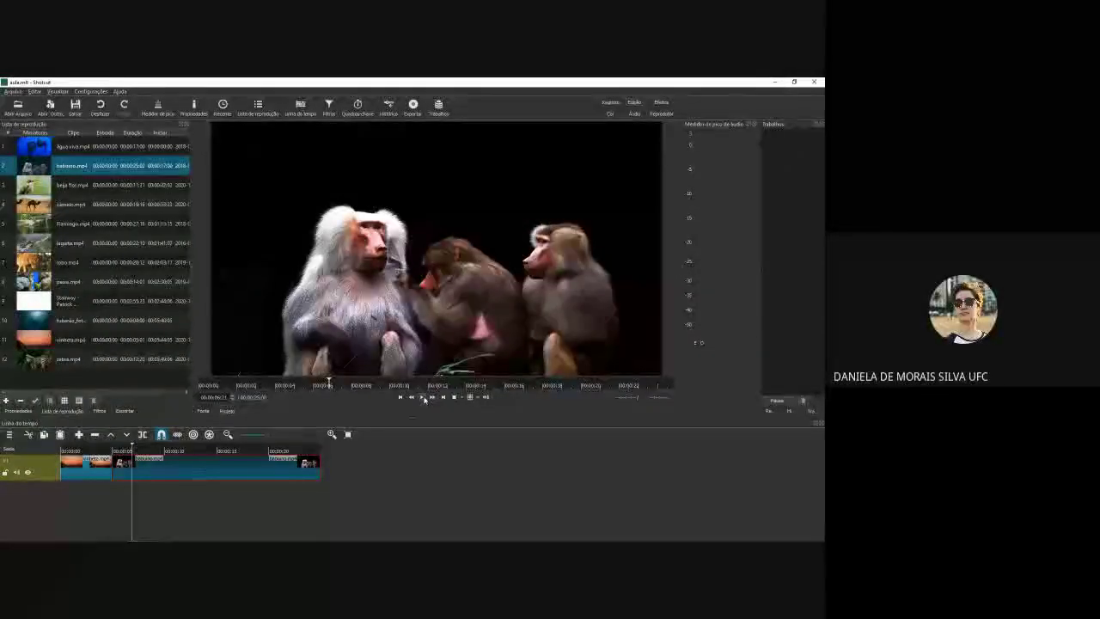
Step: Overlap the start of the baboon clip with the end of the vinheta to create a short crossfade transition, and play it back
left_click(250, 471)
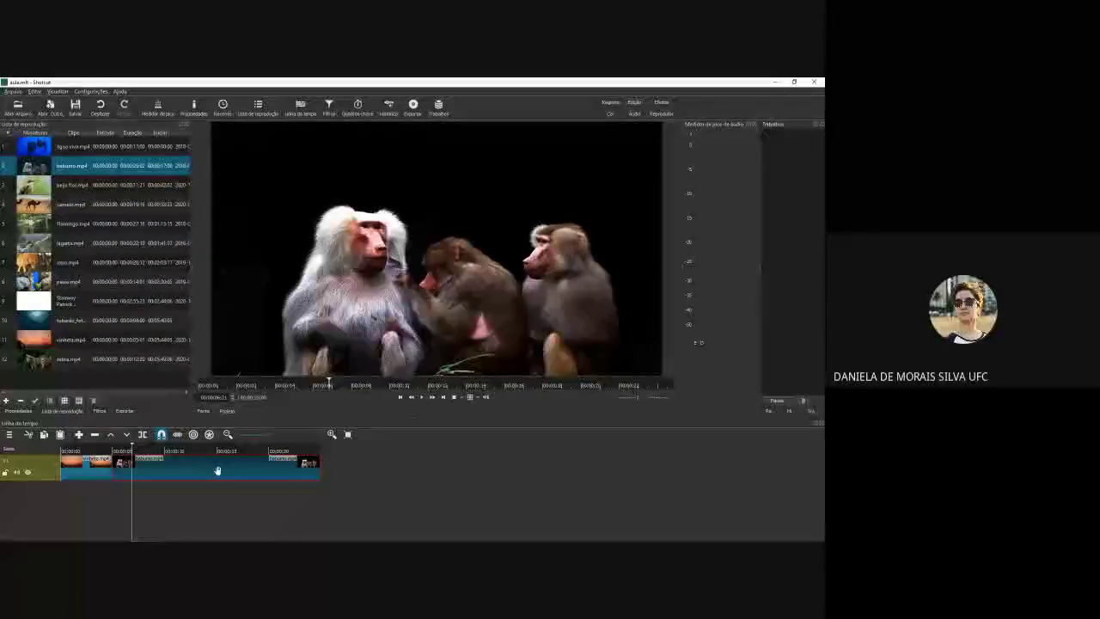
left_click_drag(208, 473, 207, 473)
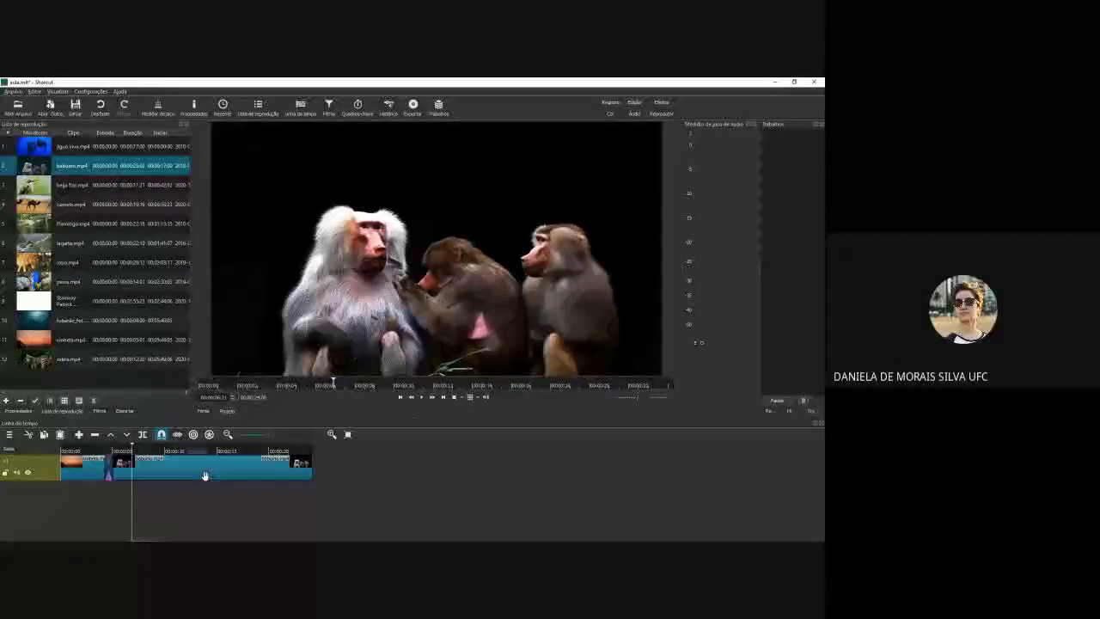
left_click(101, 452)
left_click(95, 453)
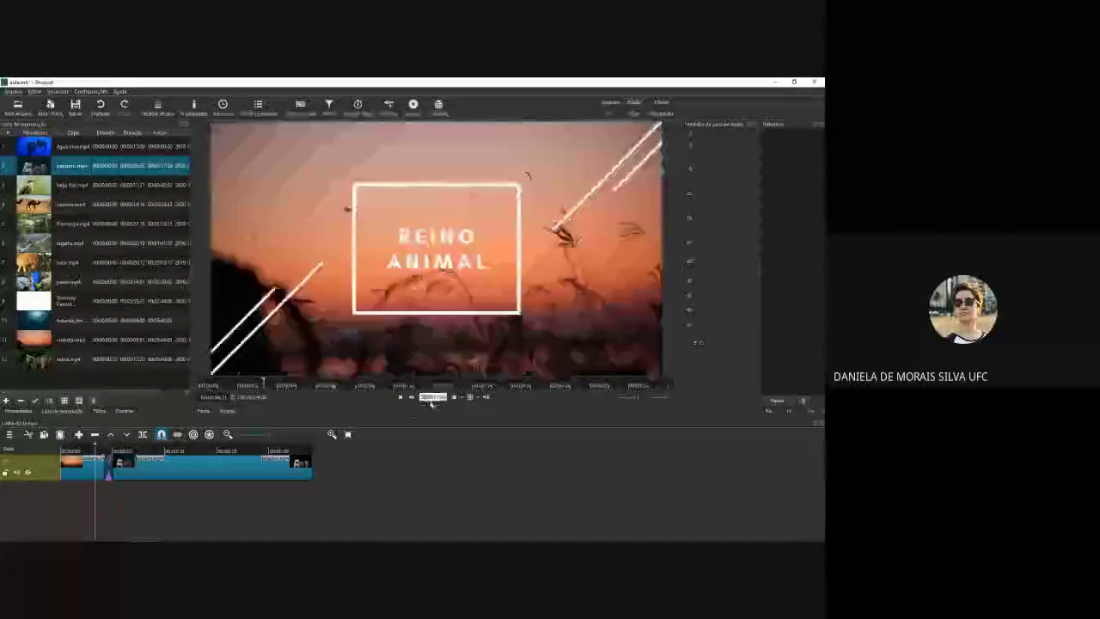
left_click(421, 400)
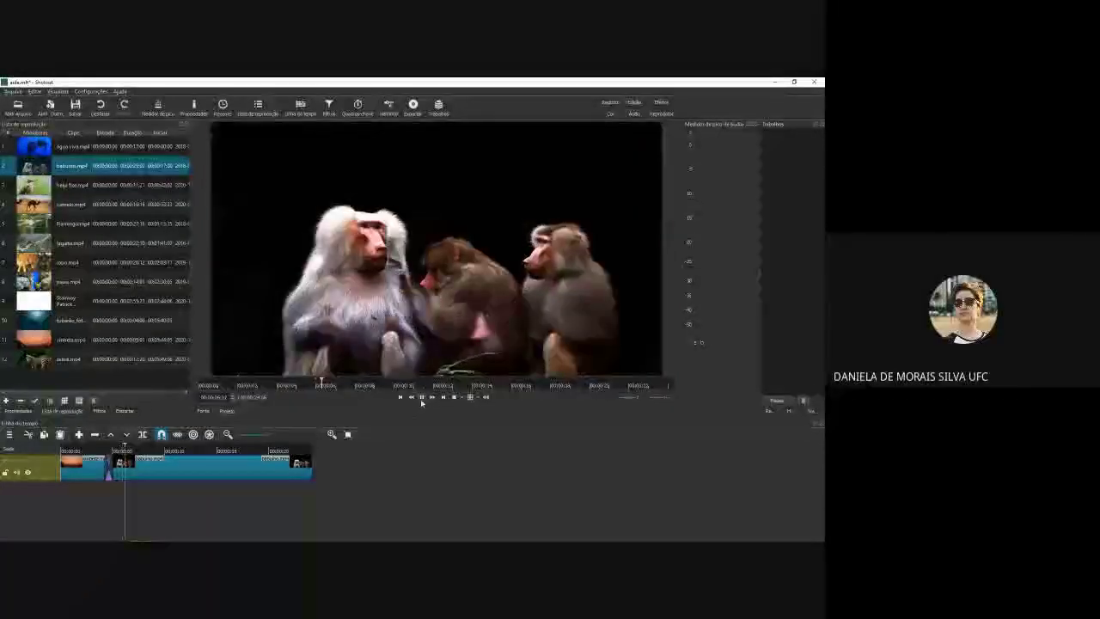
left_click(420, 399)
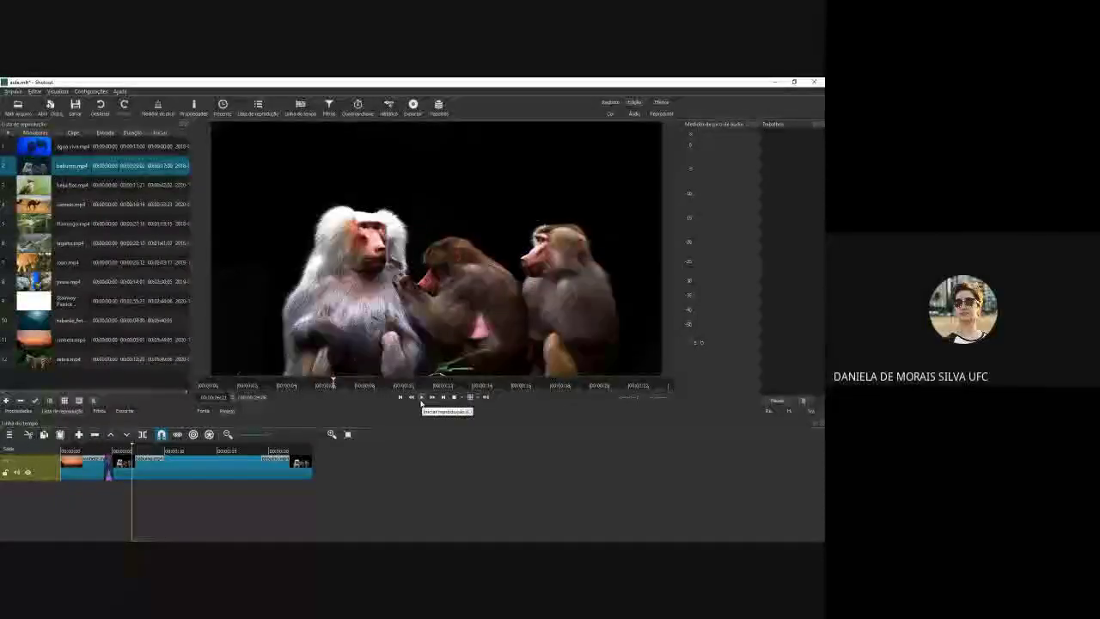
Step: Move the playhead to the end of the timeline and append beija flor.mp4 from the playlist after the baboon clip
left_click(140, 449)
key("space")
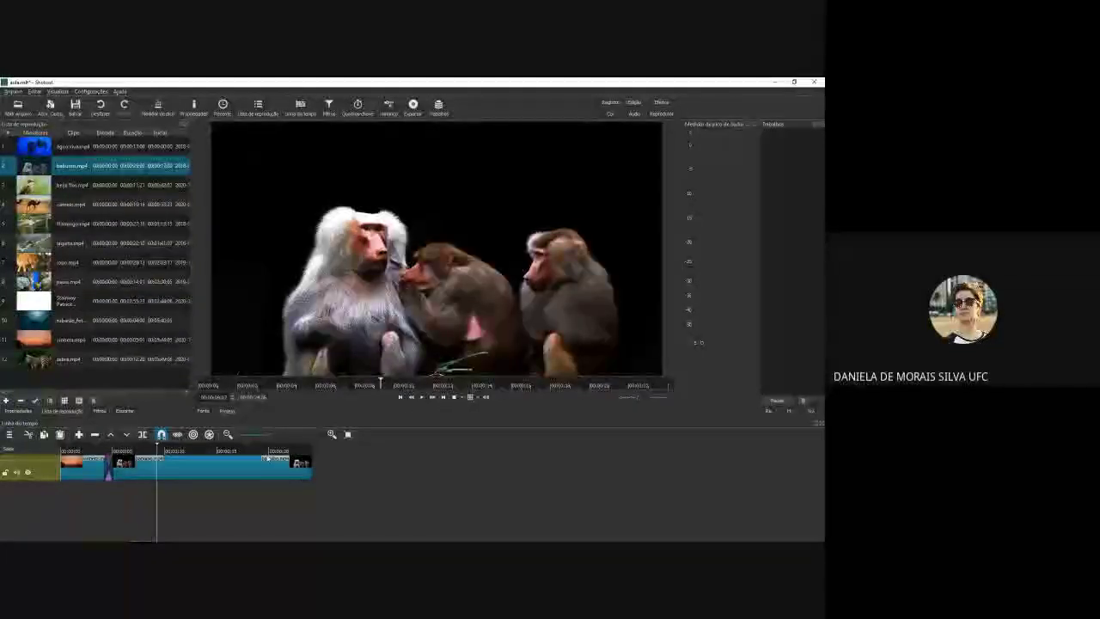
key("End")
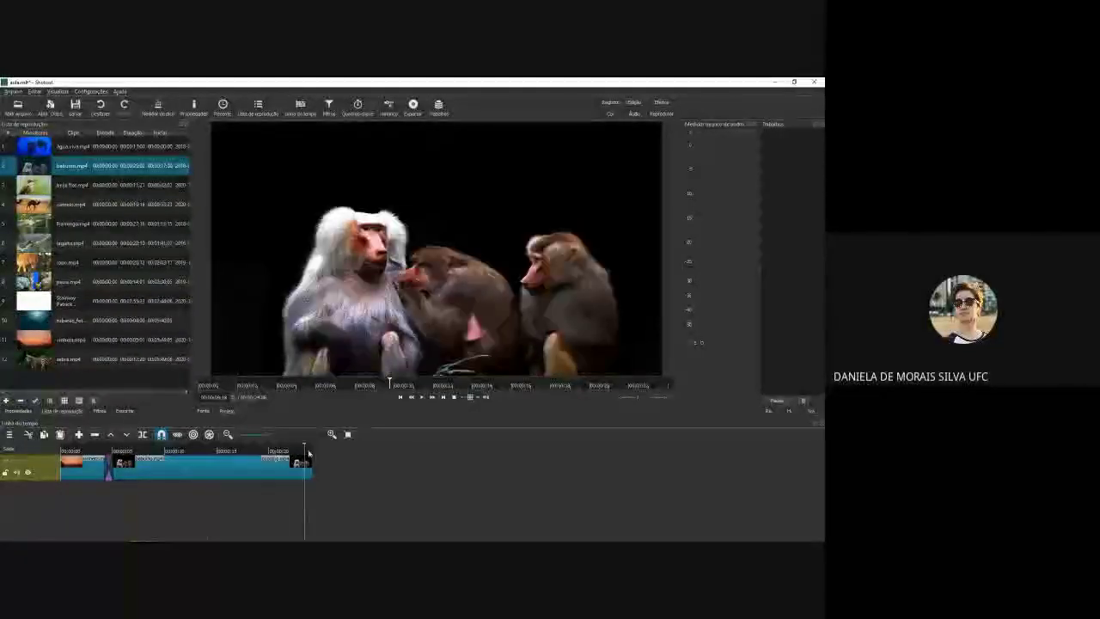
double_click(116, 186)
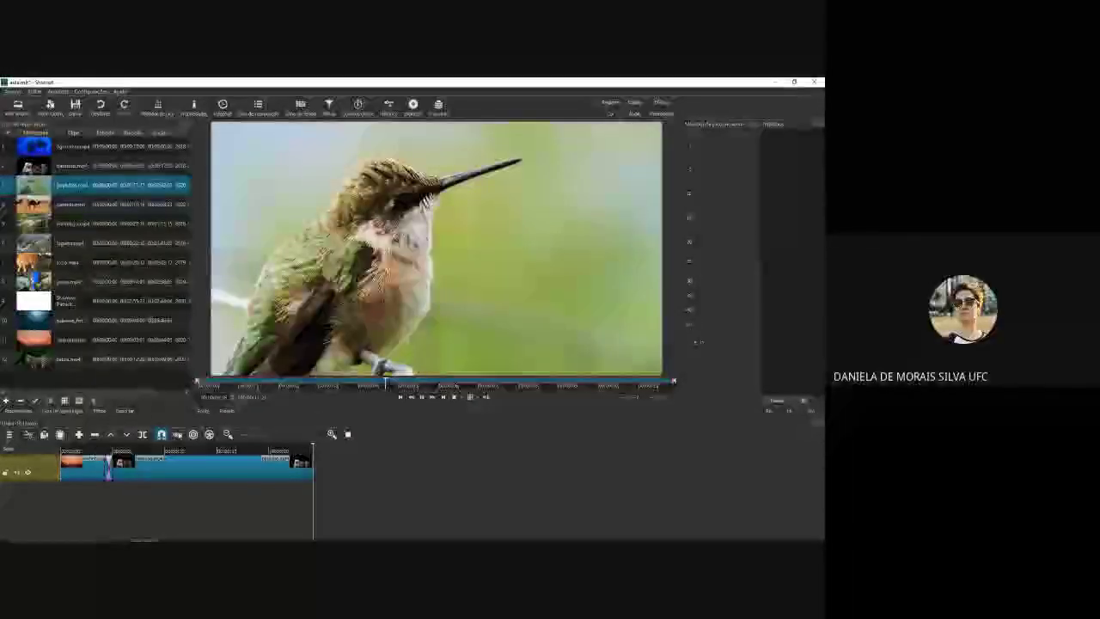
left_click(79, 435)
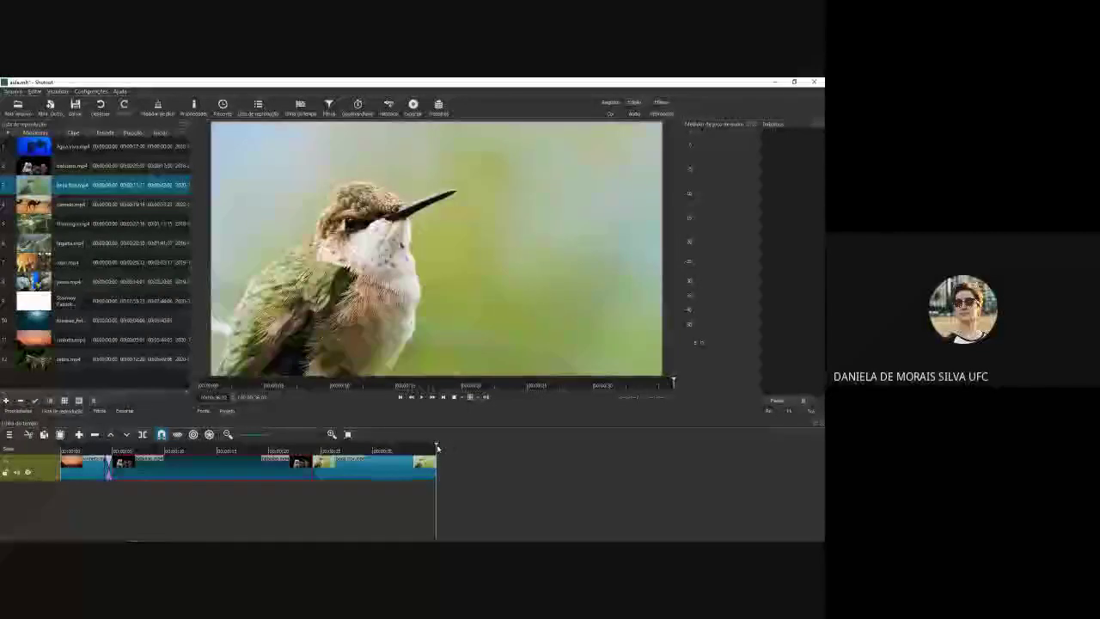
Step: Split the hummingbird clip at about 26 seconds on the timeline and ripple delete the piece before the cut
left_click_drag(339, 449, 320, 447)
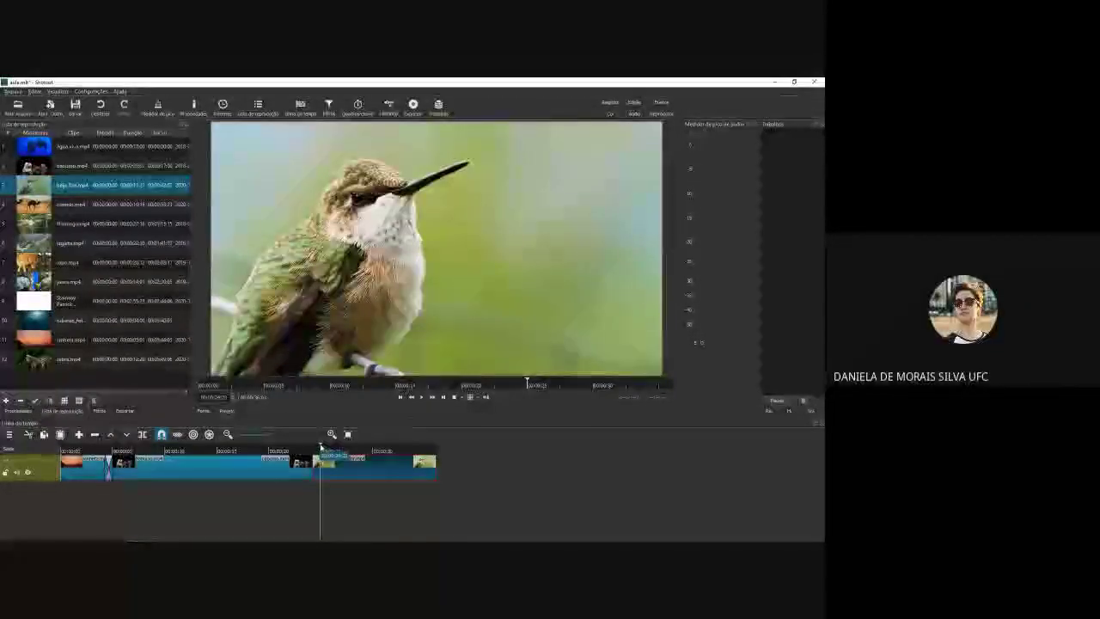
left_click(331, 447)
left_click_drag(332, 445, 337, 445)
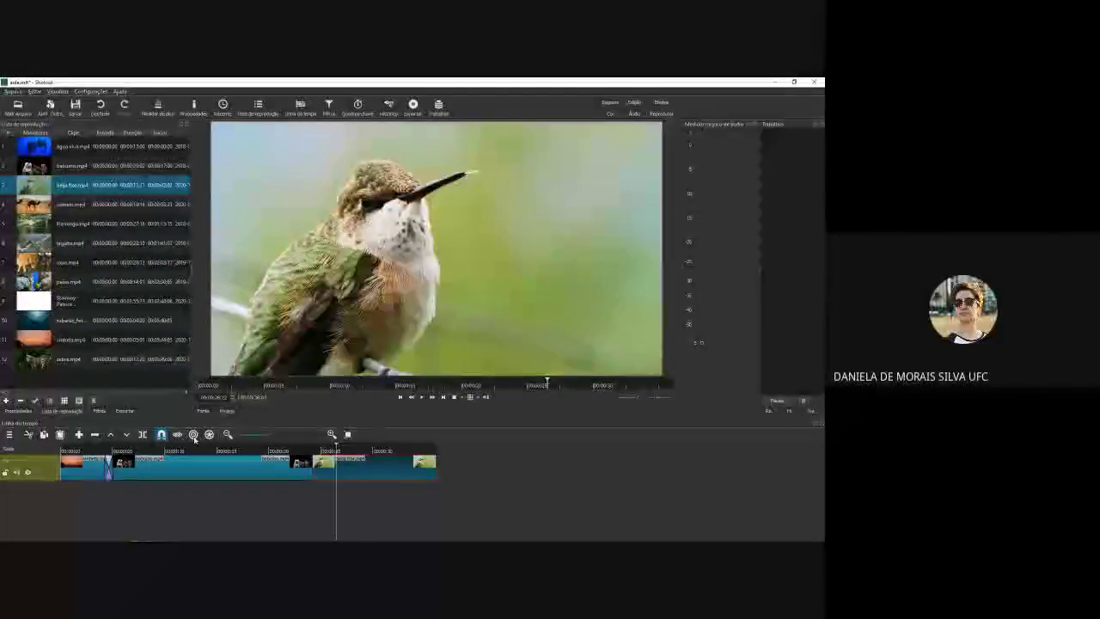
left_click(340, 448)
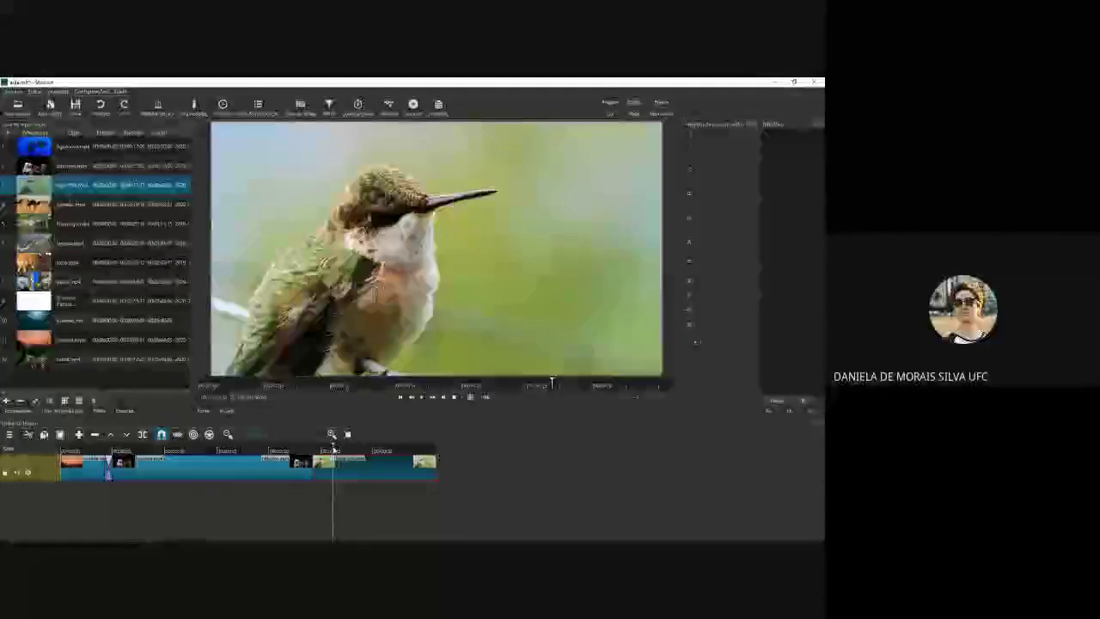
left_click(340, 448)
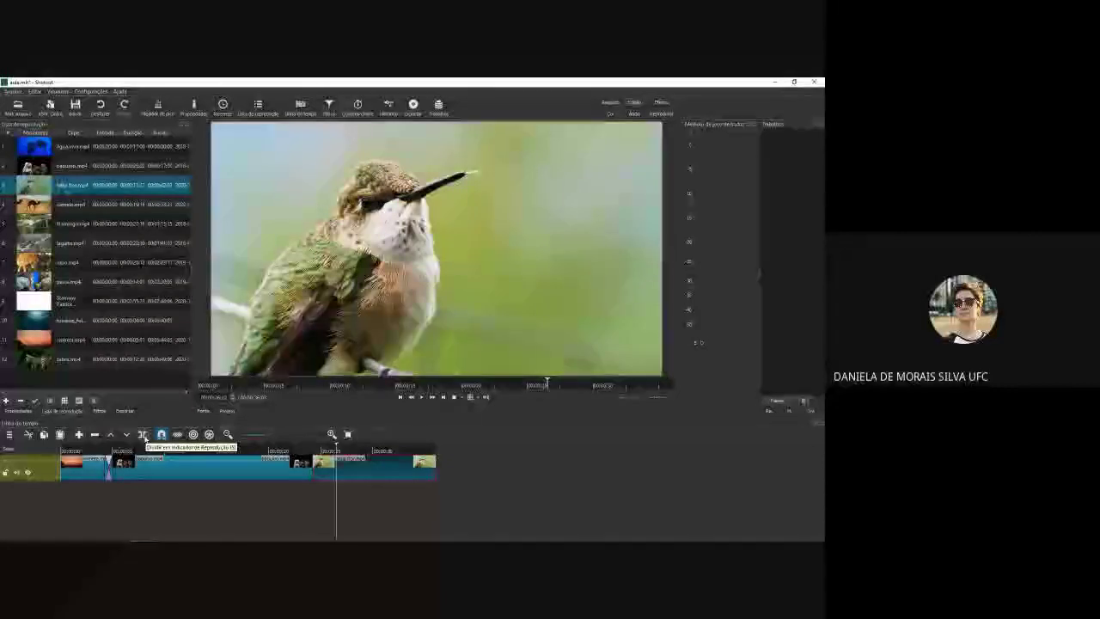
key("s")
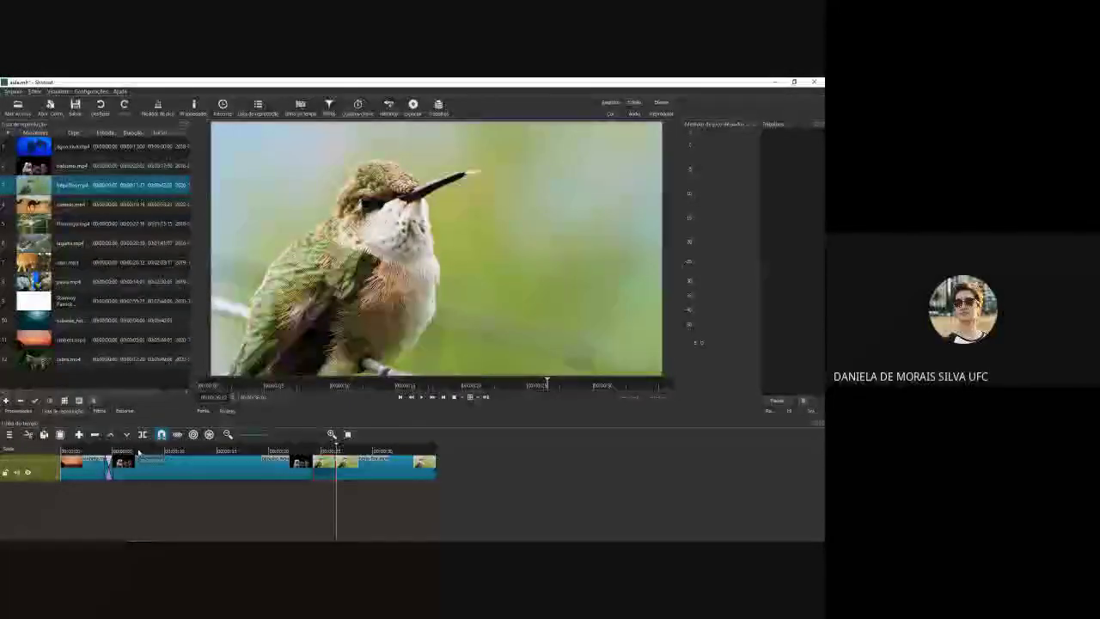
left_click(94, 435)
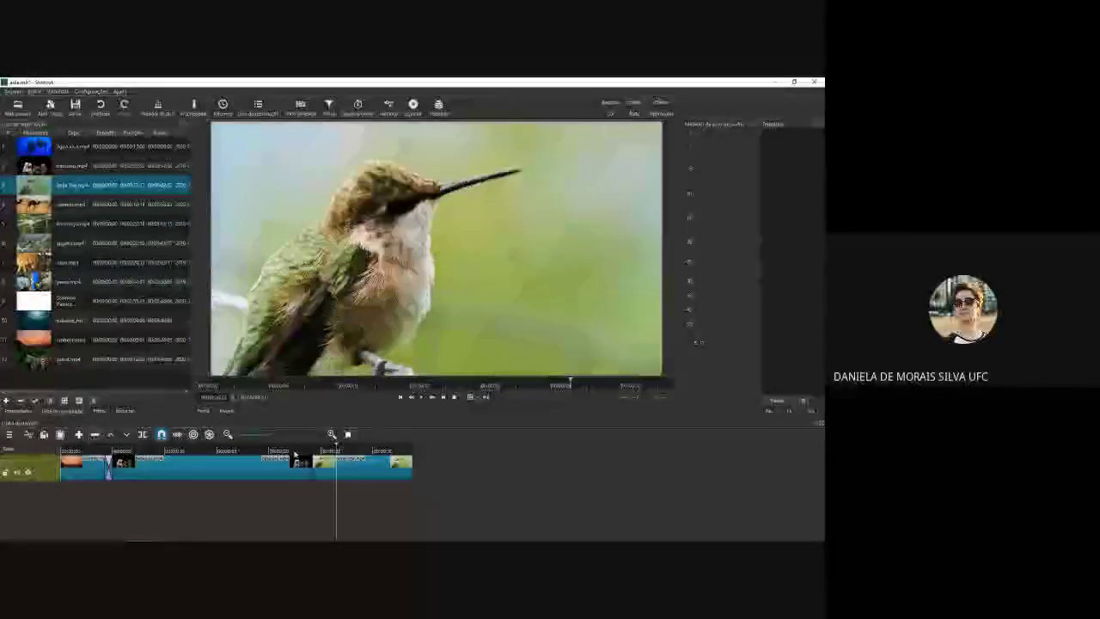
Step: Play the join between the baboon and hummingbird clips, and move the playhead to the end of the timeline
left_click_drag(336, 448, 294, 468)
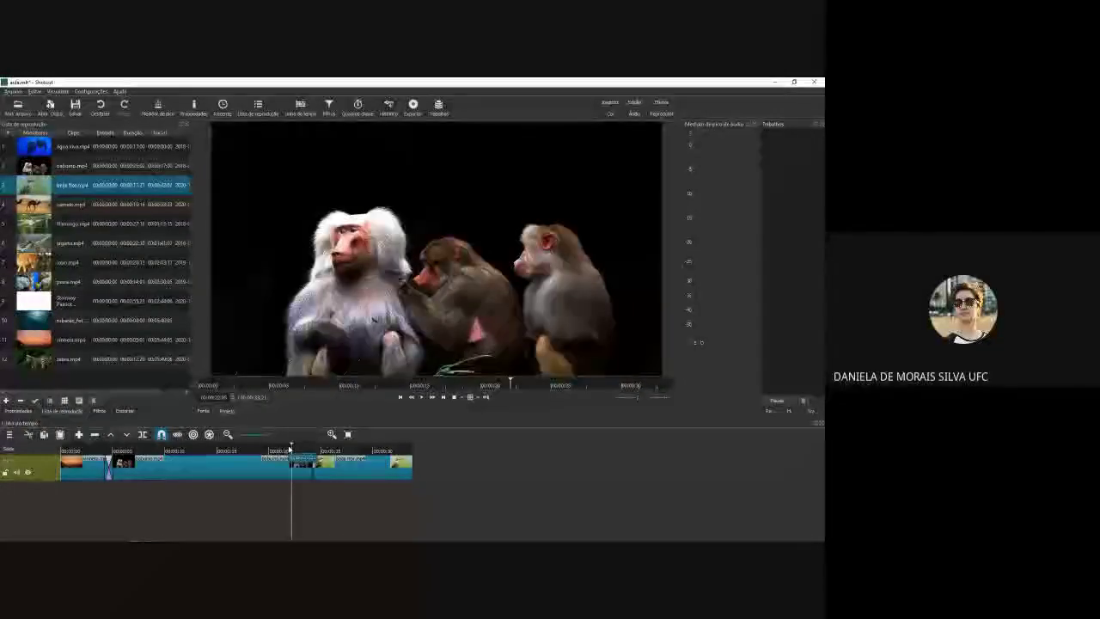
left_click(421, 397)
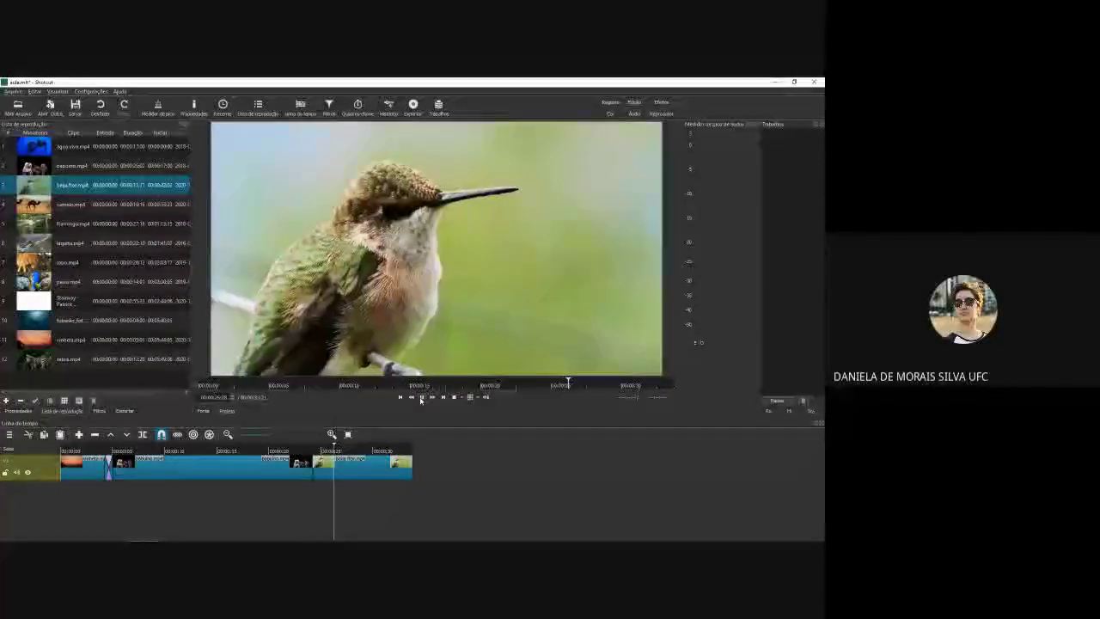
left_click(421, 397)
left_click_drag(337, 444, 416, 442)
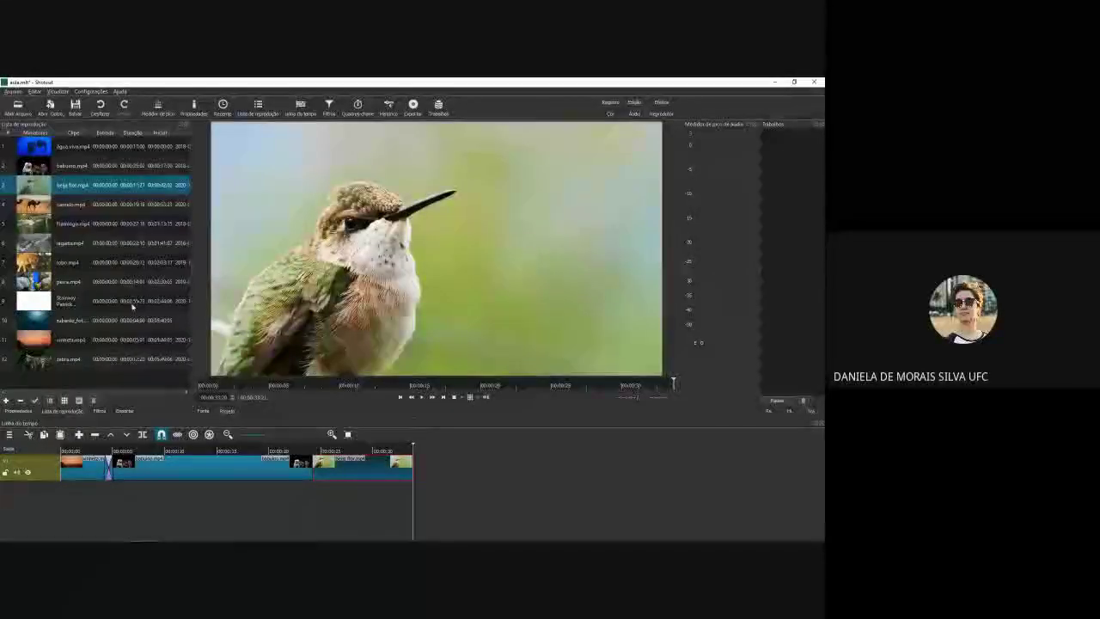
Step: Append zebra.mp4 from the playlist to the end of the timeline, after the hummingbird clip
double_click(90, 359)
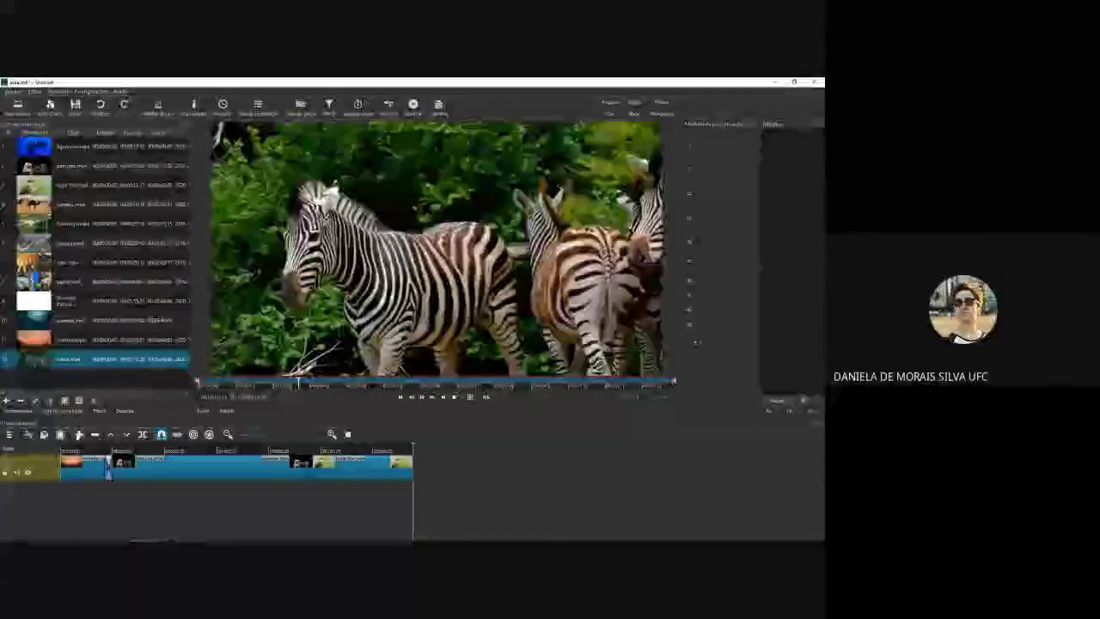
key("a")
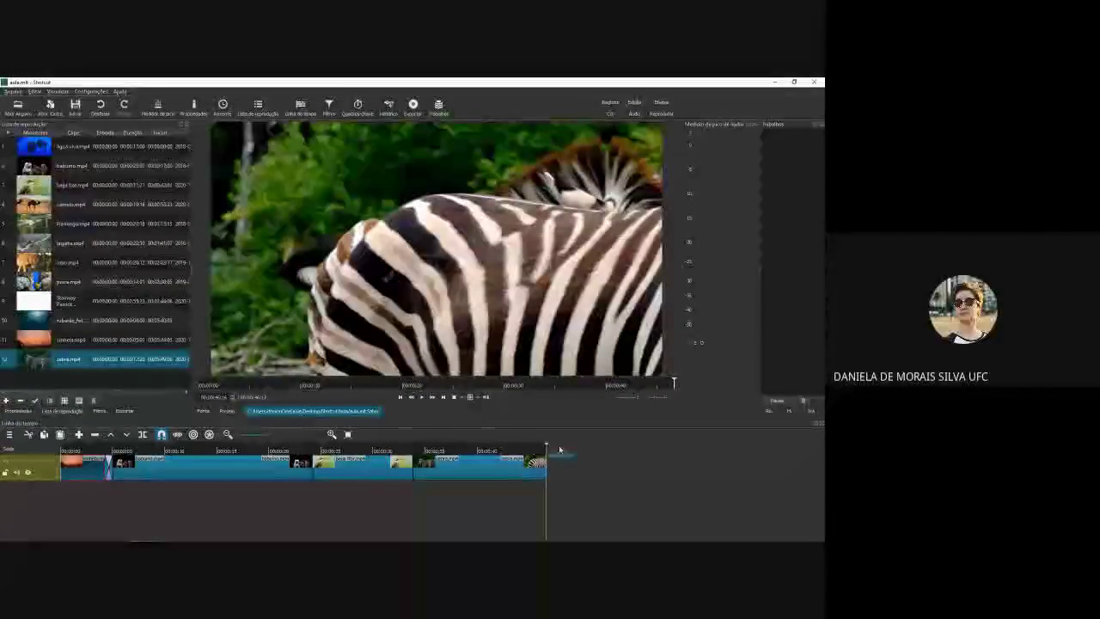
Step: Split the zebra clip at about 37 seconds and again at about 41 seconds on the timeline
left_click_drag(547, 446, 530, 449)
mouse_move(463, 452)
left_mouse_down()
mouse_move(446, 451)
mouse_move(462, 451)
left_mouse_up()
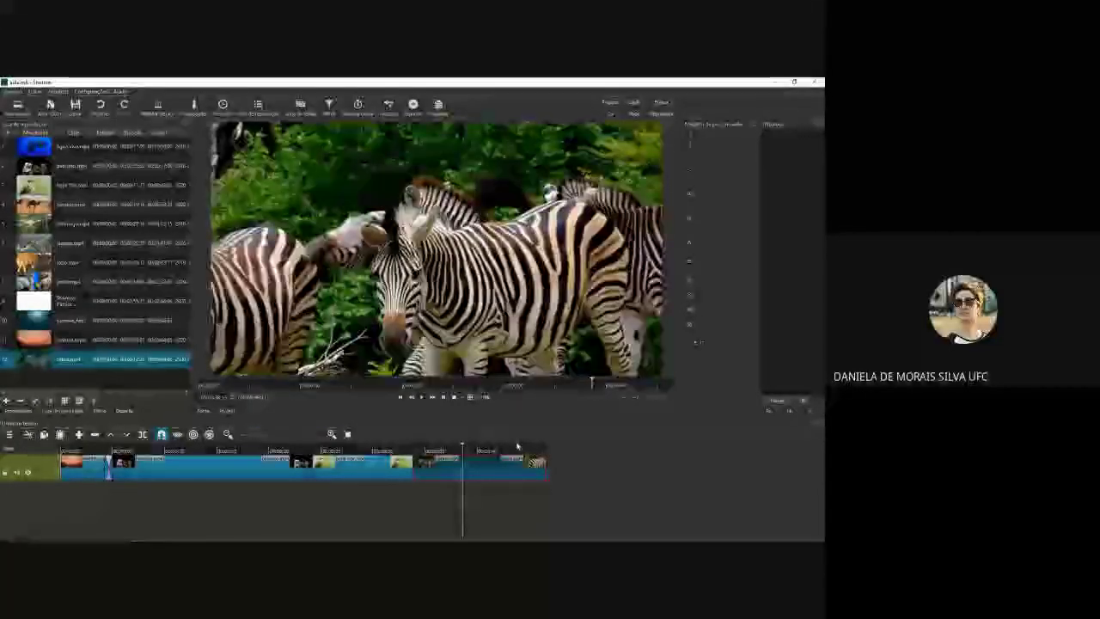
left_click(465, 448)
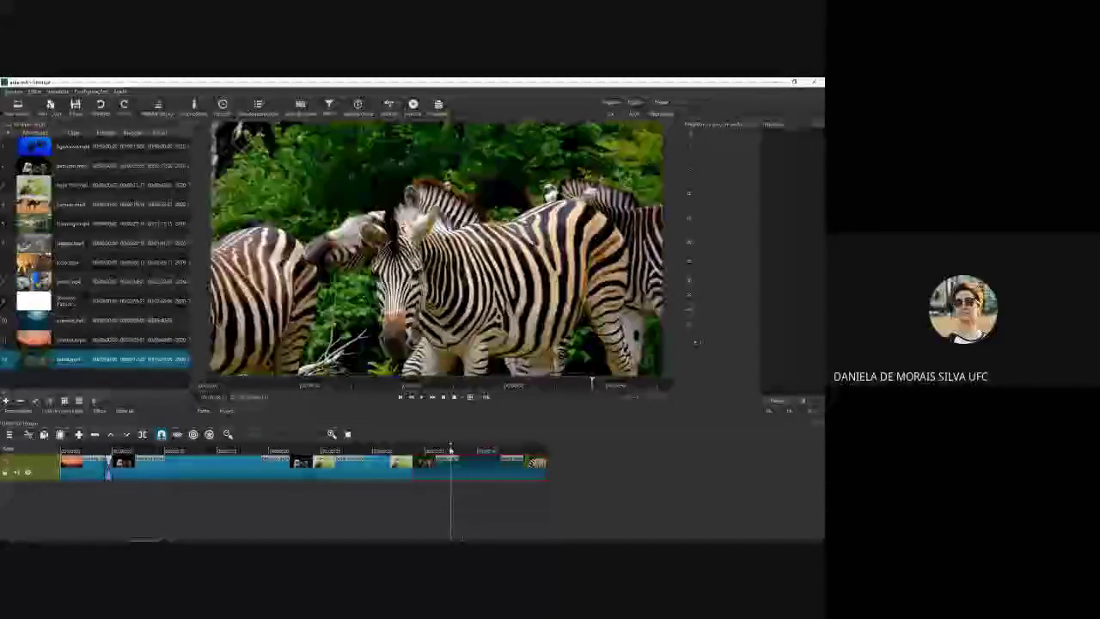
left_click(457, 450)
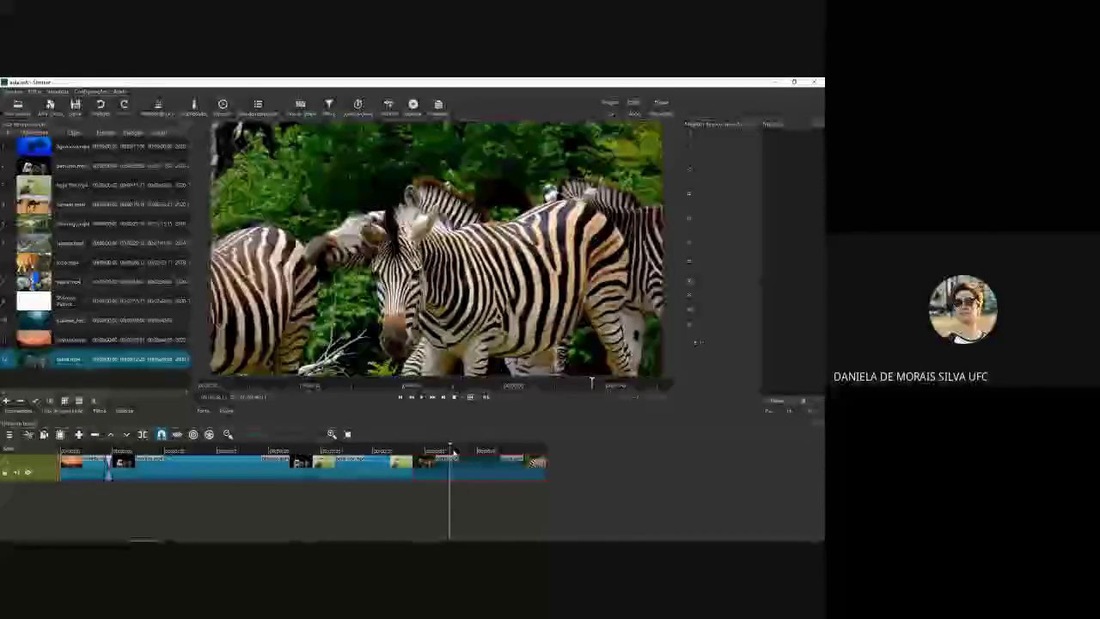
left_click(454, 449)
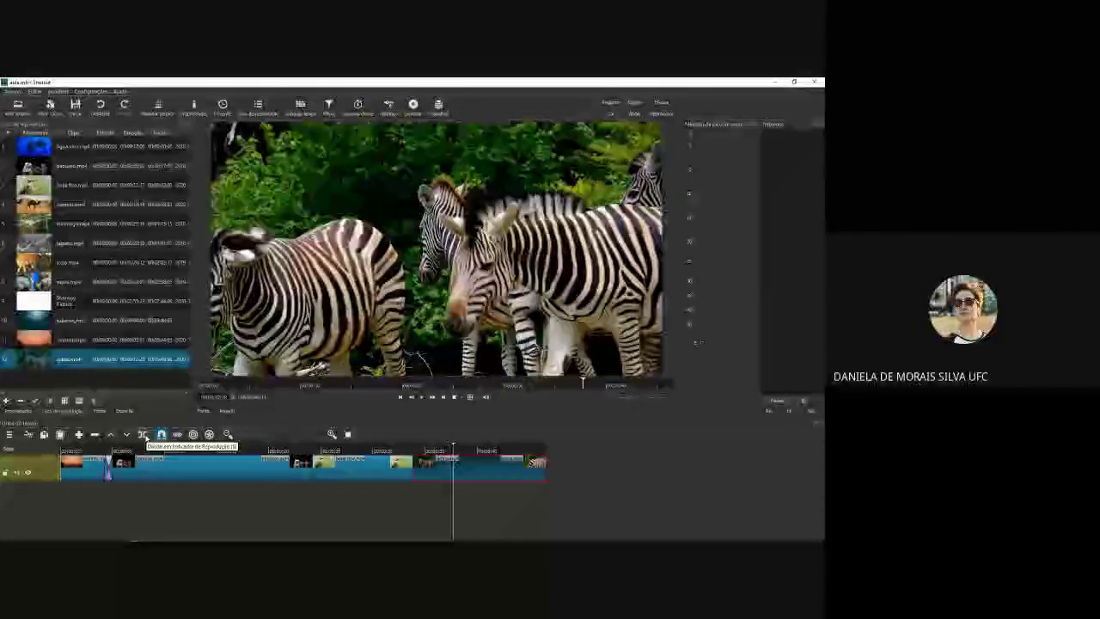
left_click(144, 435)
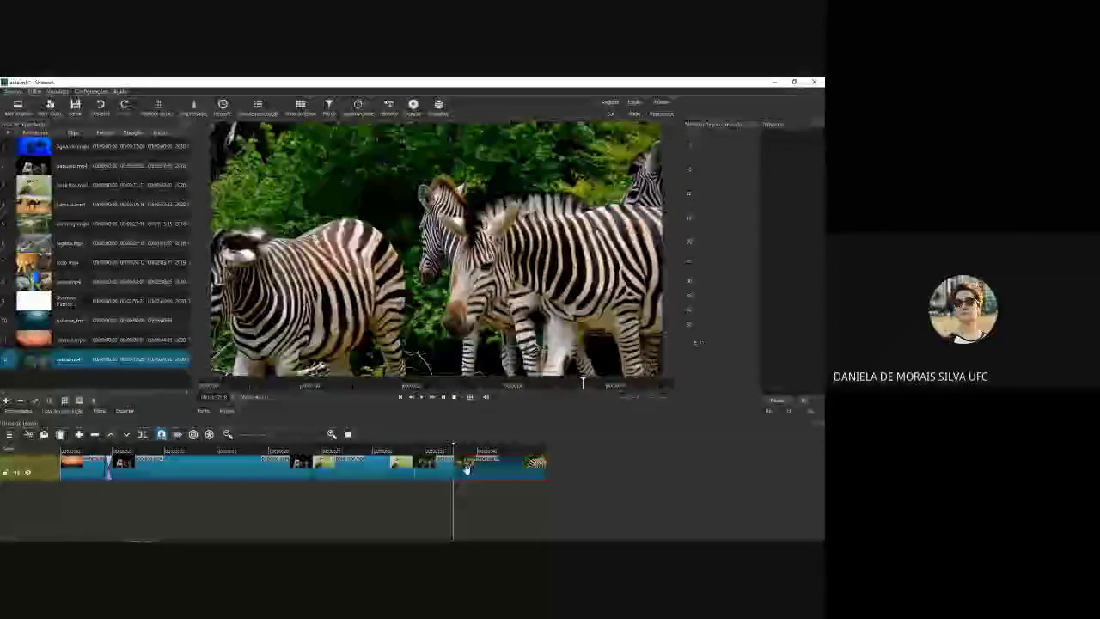
left_click(455, 448)
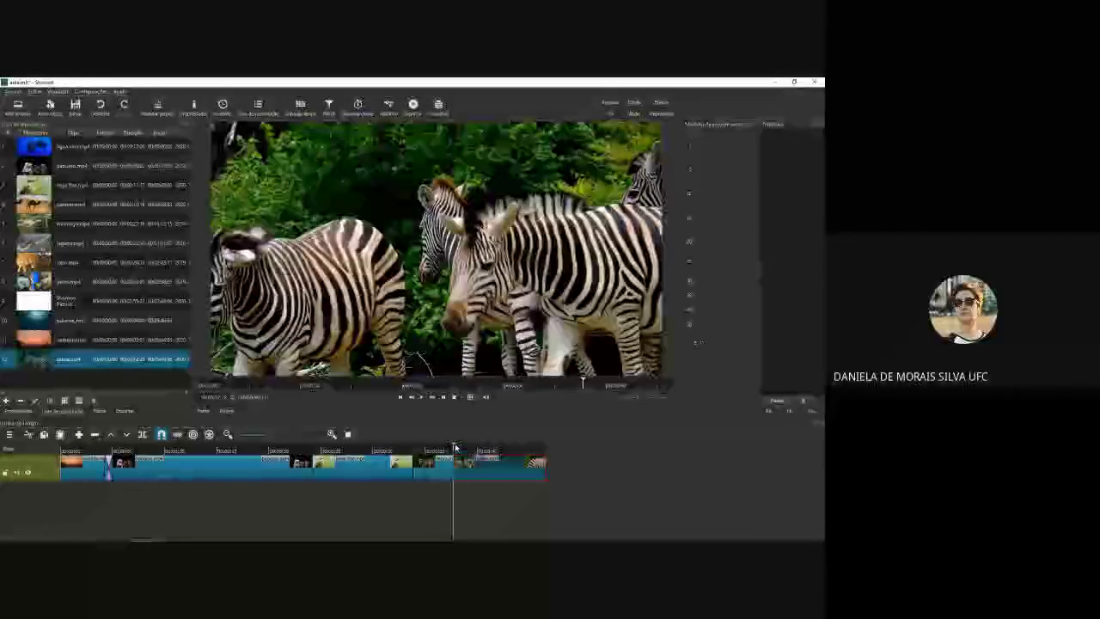
left_click_drag(455, 448, 493, 447)
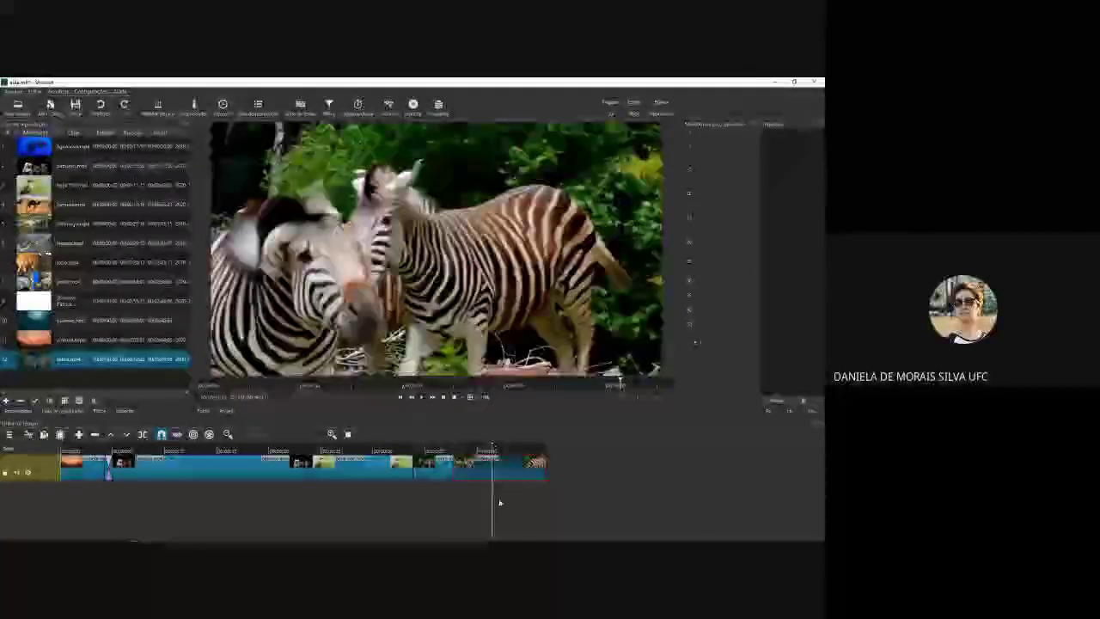
left_click(496, 448)
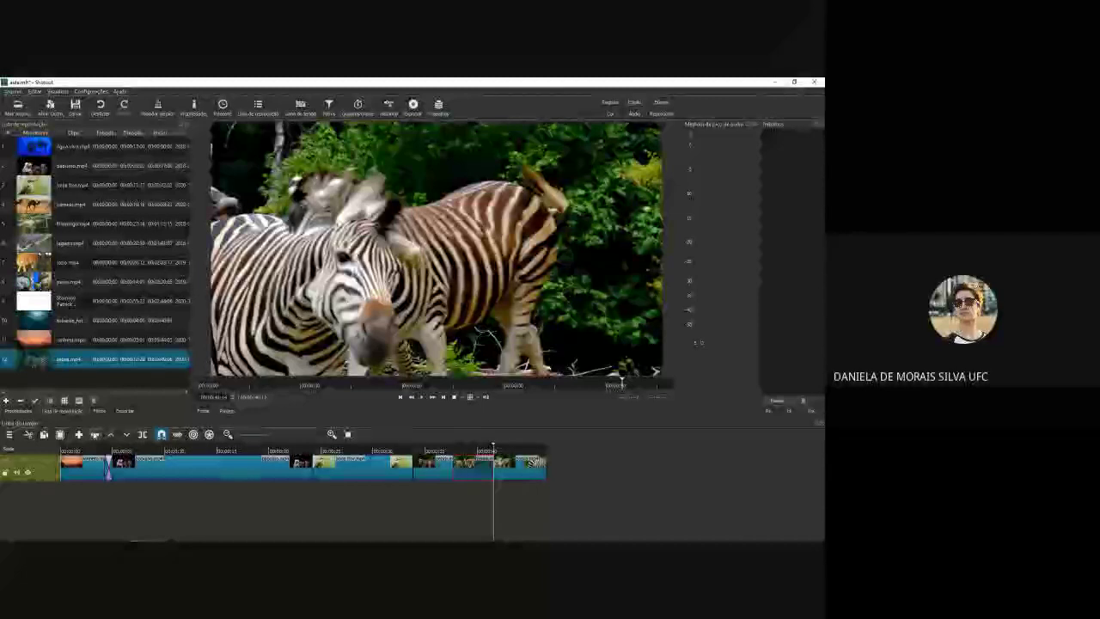
Step: Ripple delete the middle zebra piece between the two cuts, and play the timeline from the start of the zebra footage
key("ctrl+z")
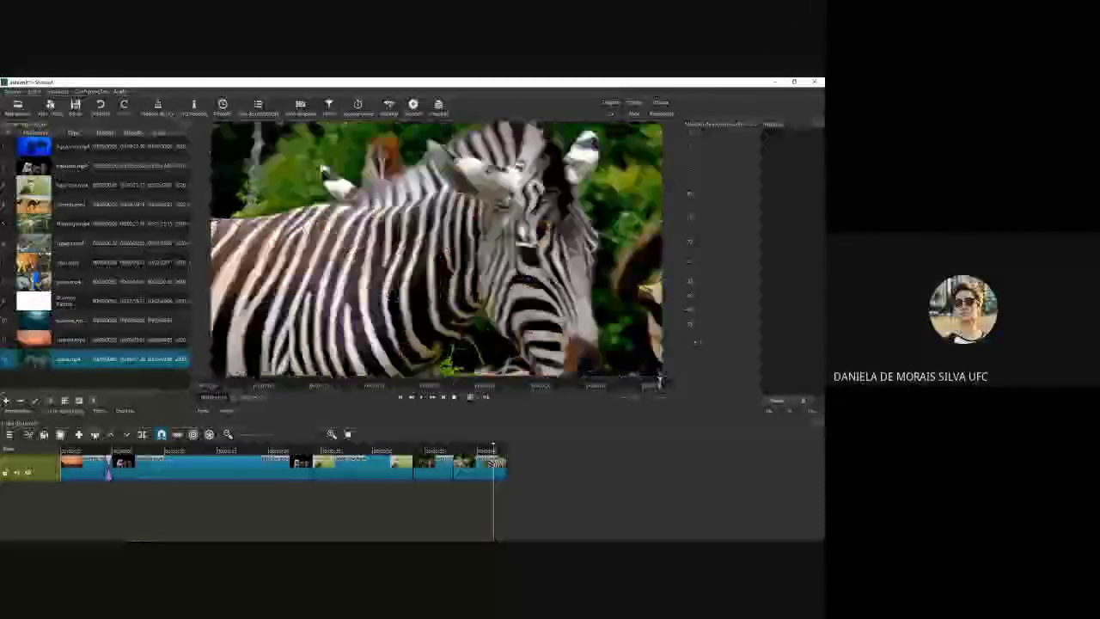
left_click(411, 451)
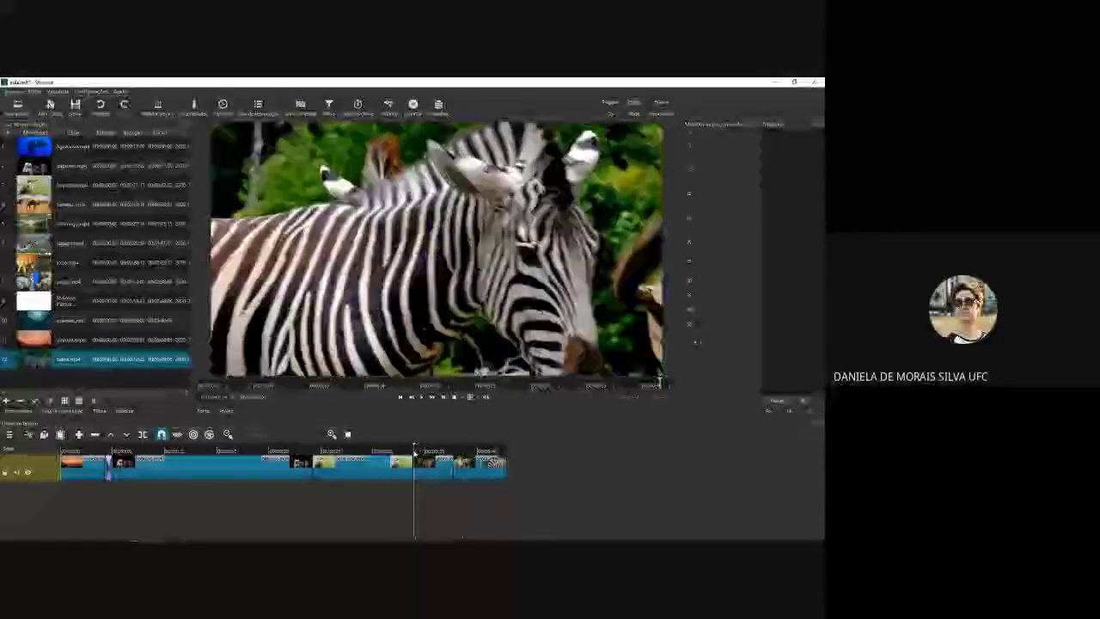
left_click(422, 398)
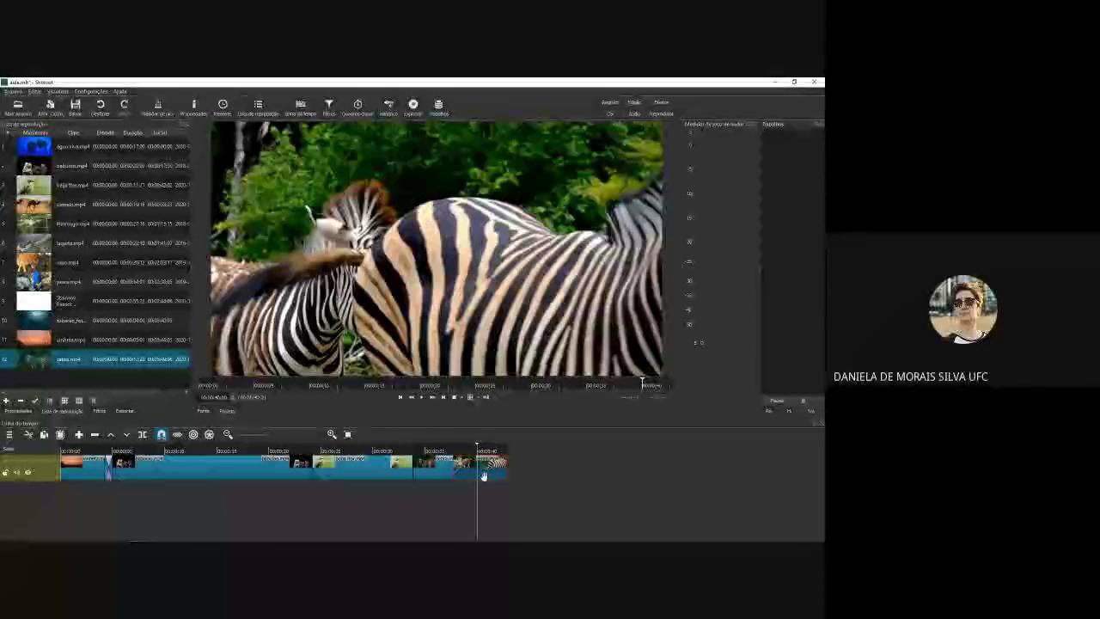
Step: Add the simple text video filter (Texto: Simples) to the last zebra clip
left_click(100, 412)
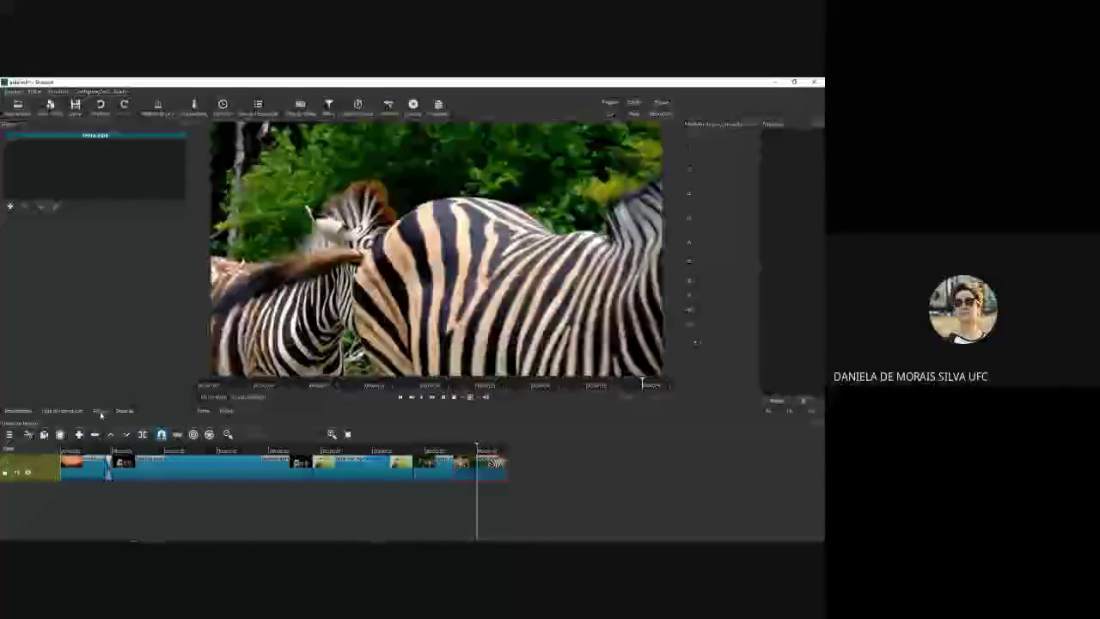
left_click(11, 207)
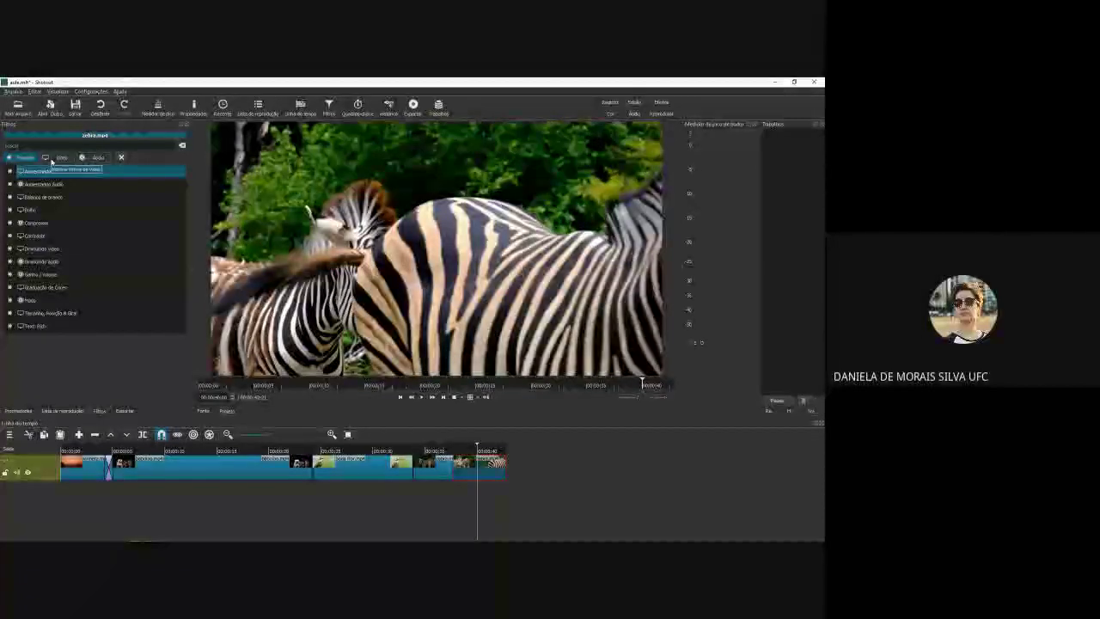
left_click(52, 160)
left_click(52, 160)
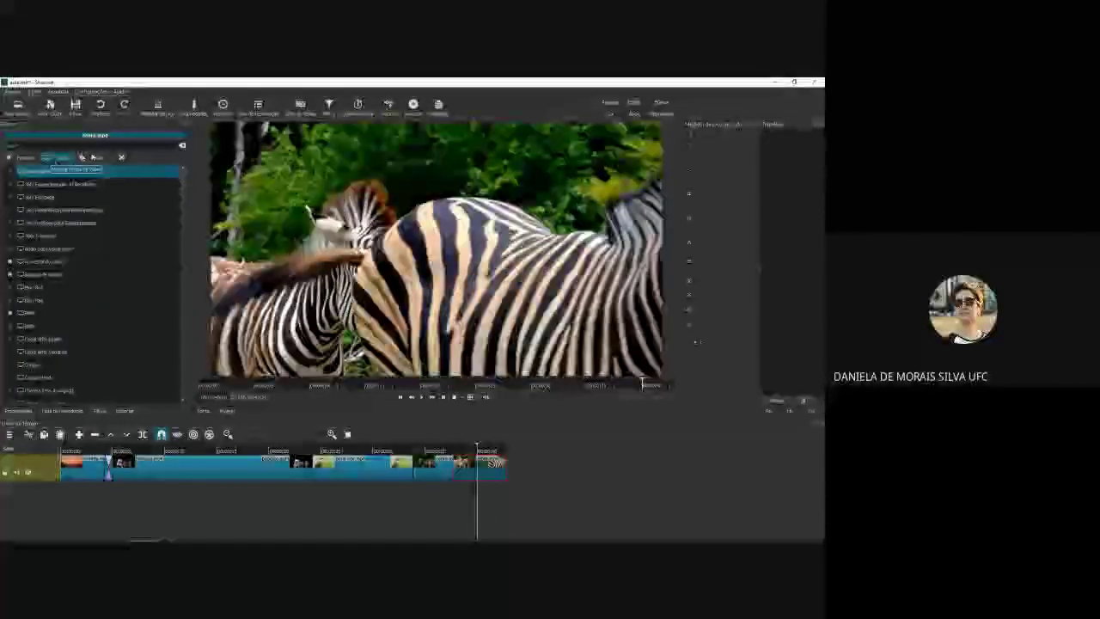
left_click(85, 158)
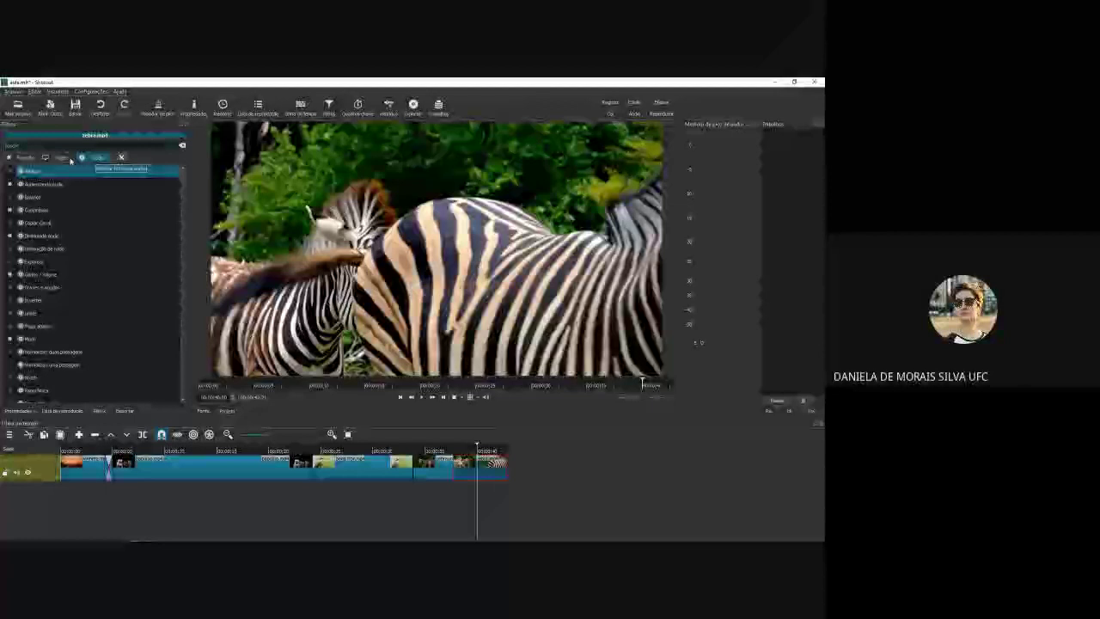
left_click(57, 159)
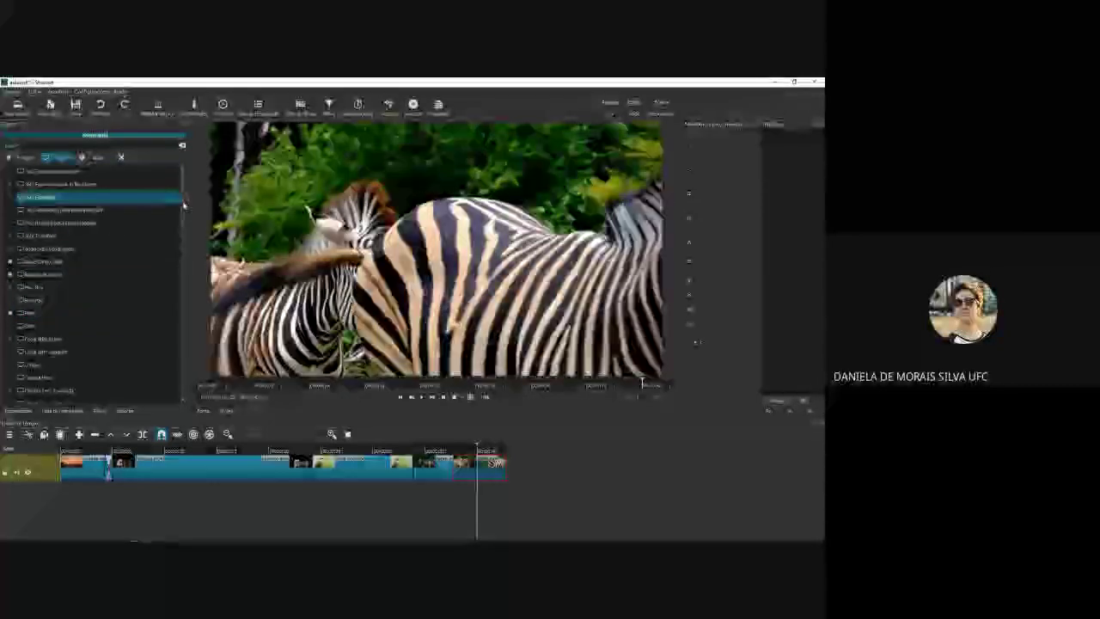
left_click_drag(185, 219, 183, 335)
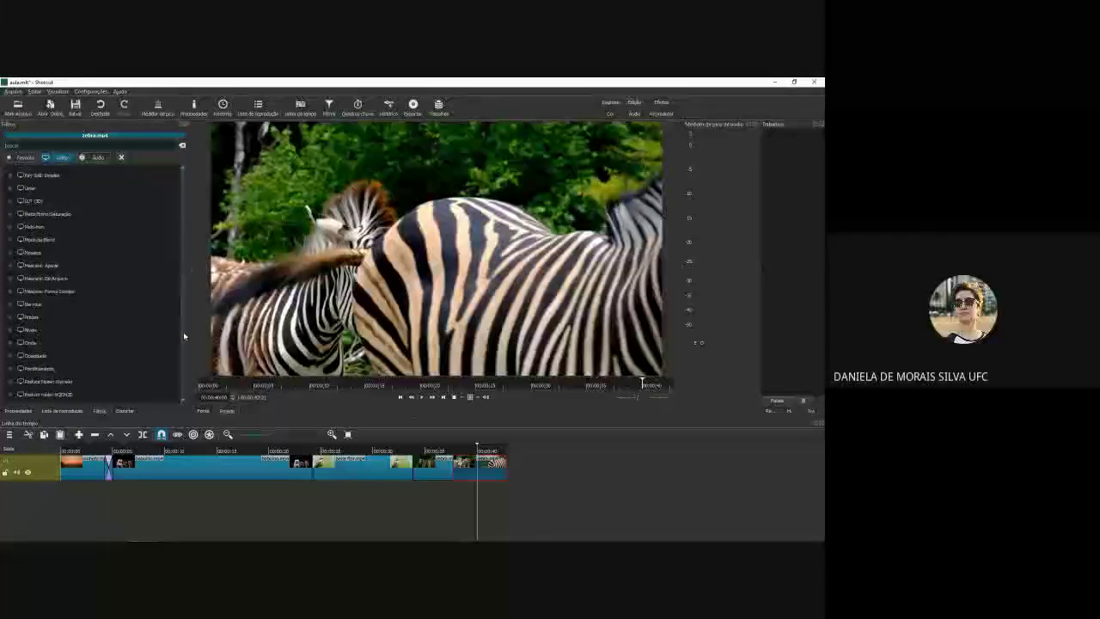
left_click_drag(187, 376, 186, 388)
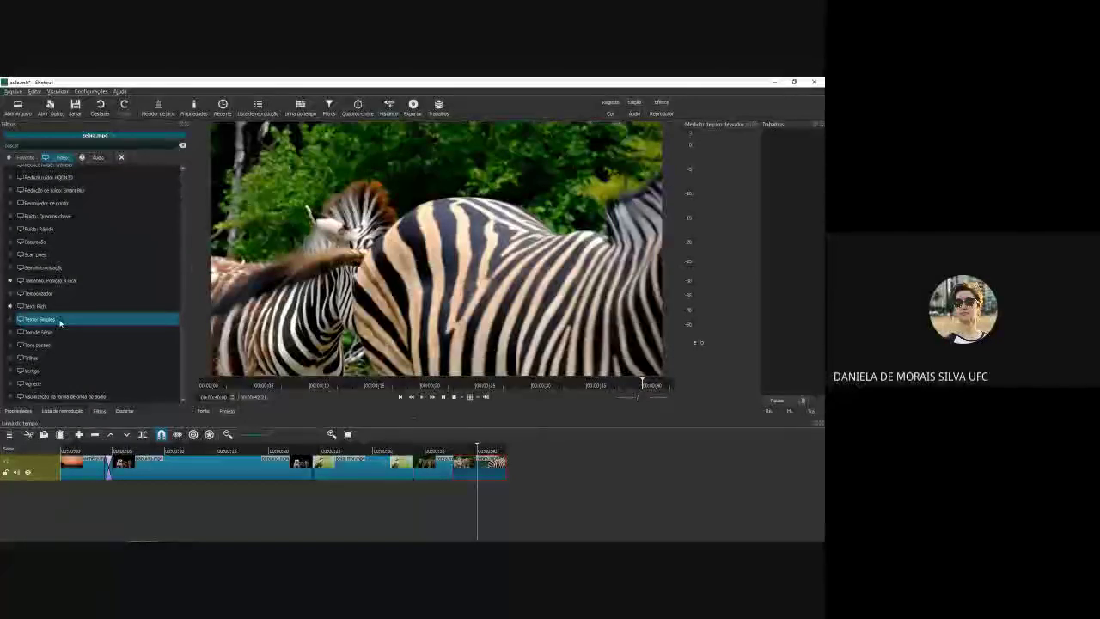
left_click(60, 320)
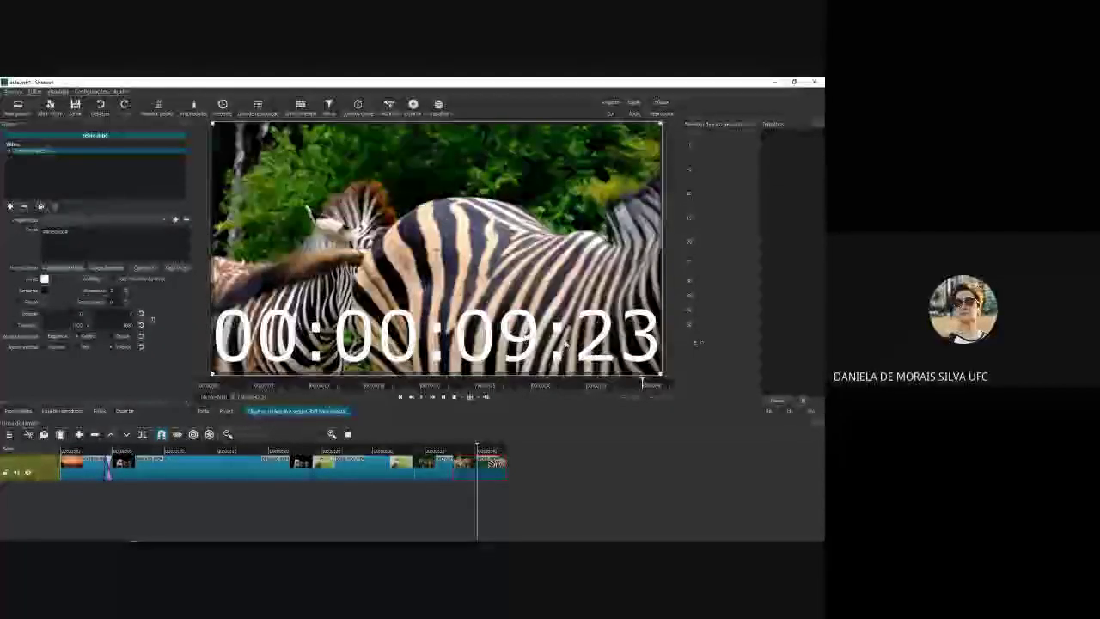
Step: Replace the filter's timecode text with Zebra and set its font colour to yellow
left_click(66, 234)
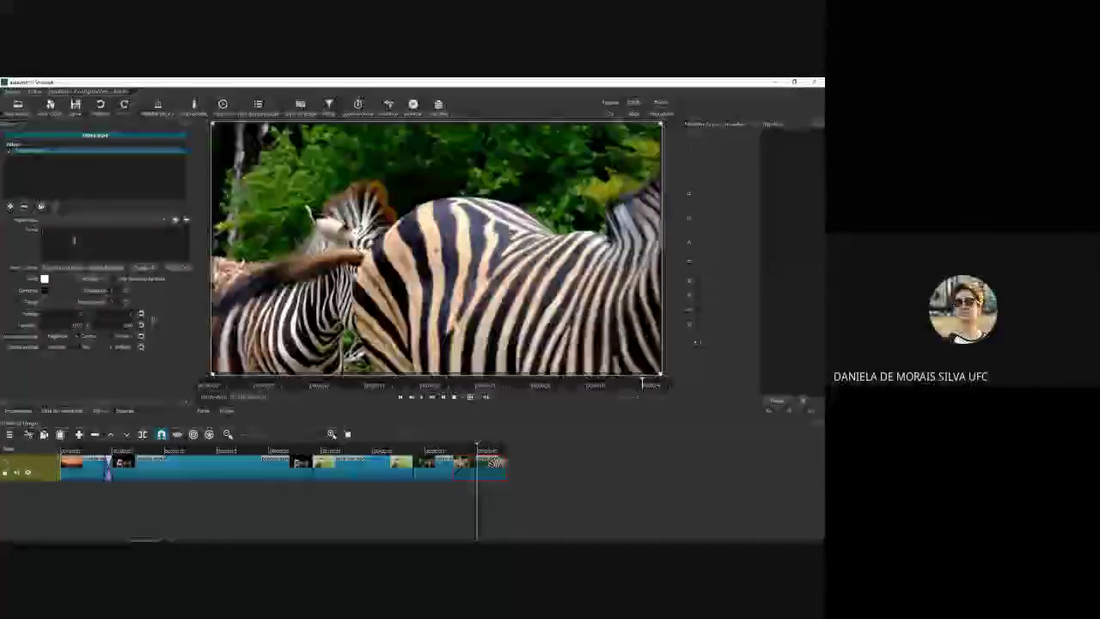
type("ebra")
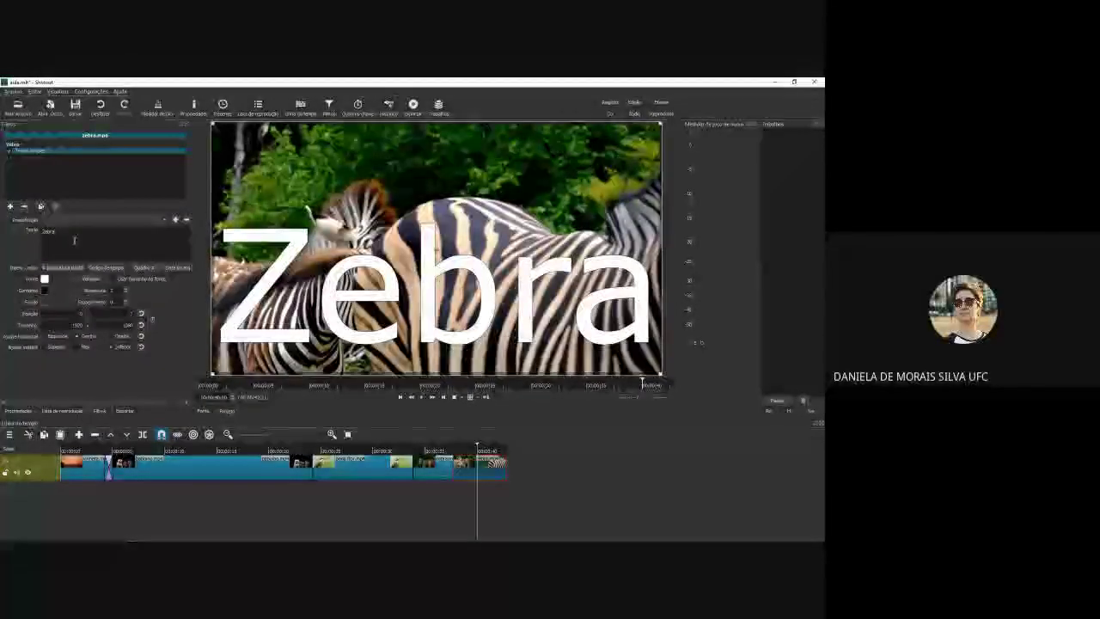
left_click(45, 279)
left_click_drag(397, 212, 591, 353)
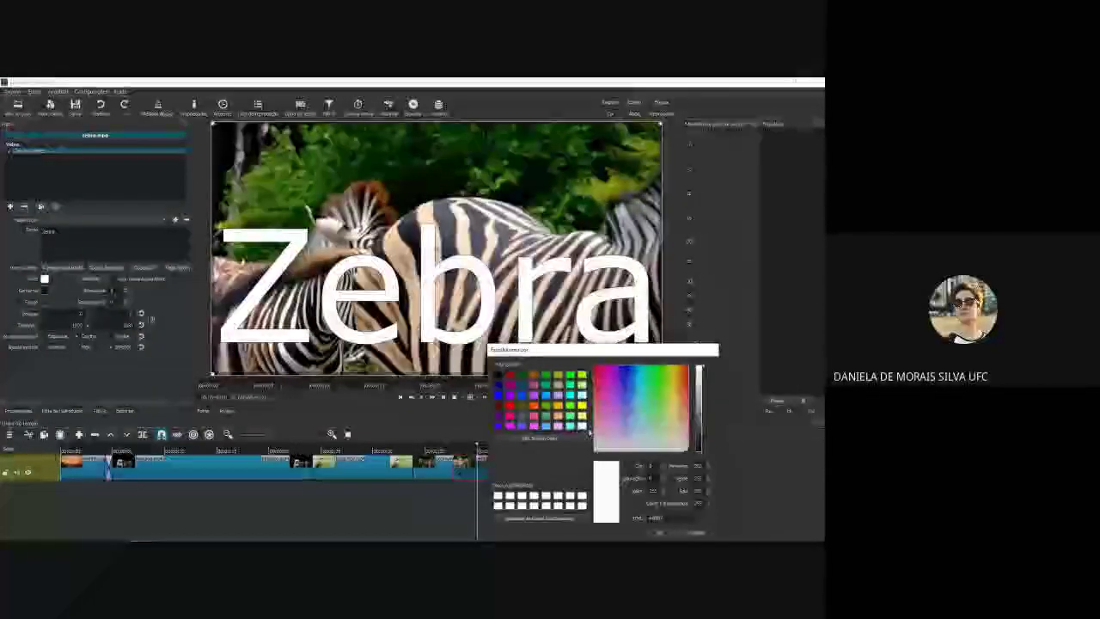
left_click(659, 532)
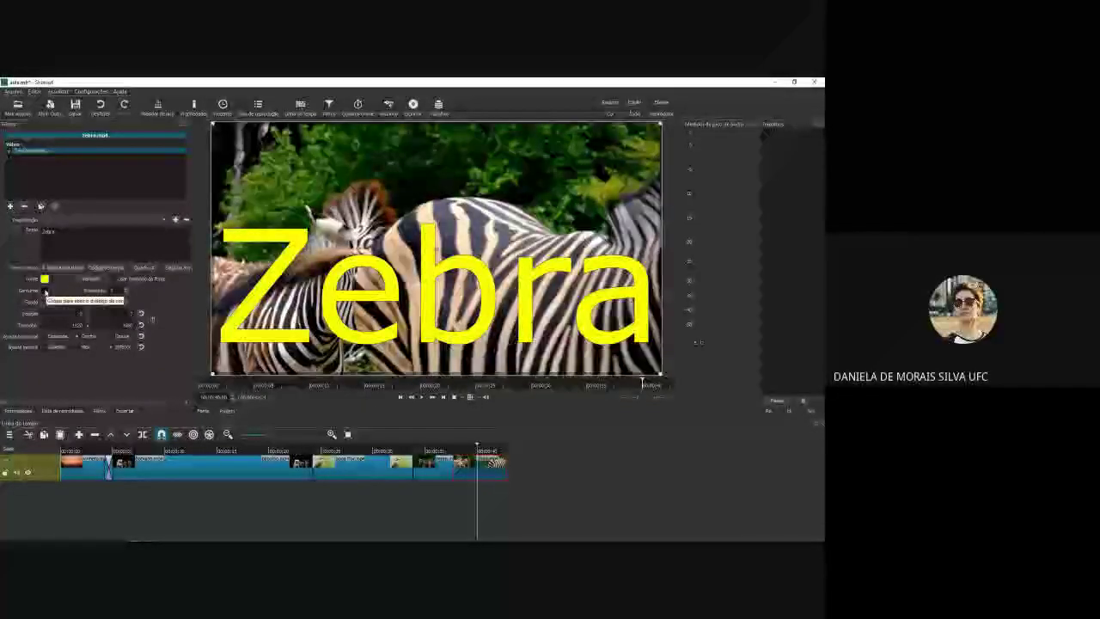
Step: Set the outline colour of the Zebra text to dark red
left_click(45, 292)
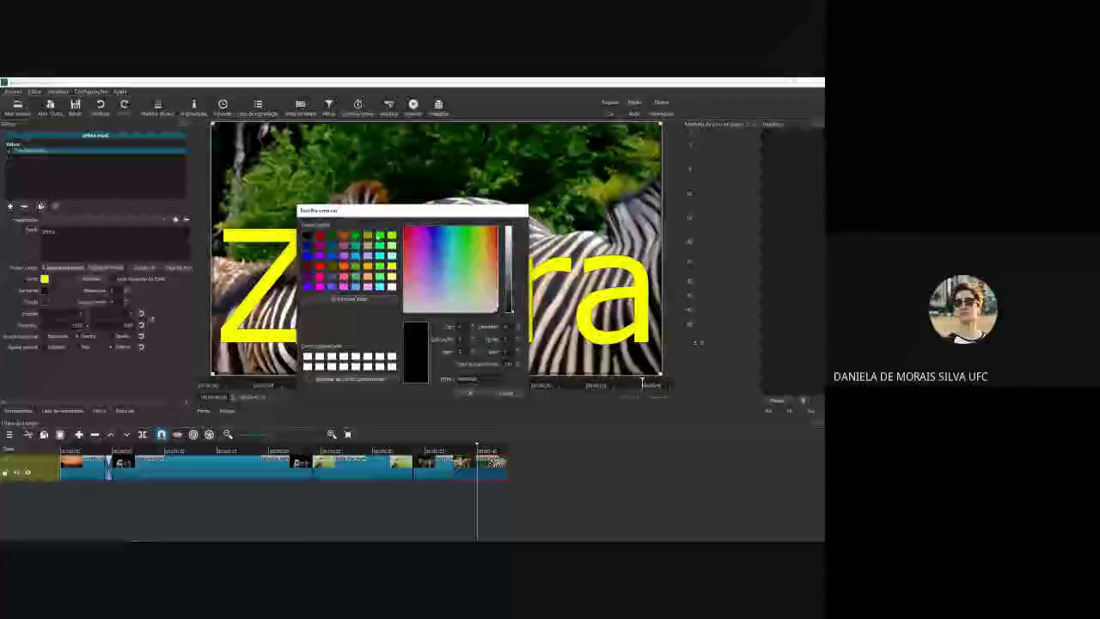
left_click(344, 273)
left_click_drag(344, 209, 438, 287)
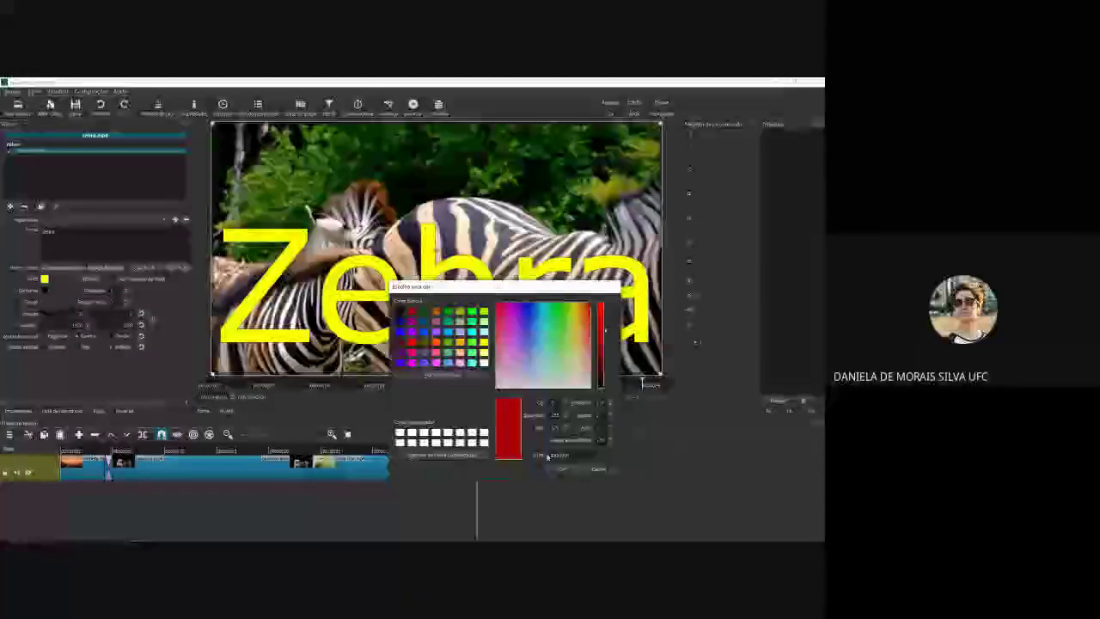
left_click(561, 468)
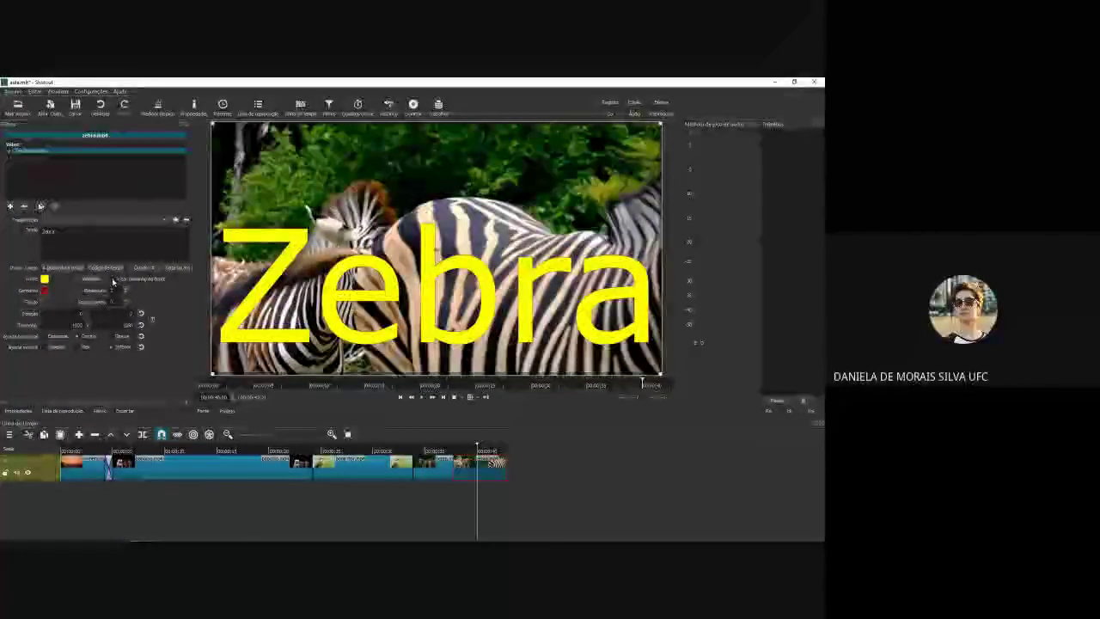
Step: Enable the use of font size and choose the HelveticaNeueLT Pro 33 ThEx font in the Thin Extended Oblique style
left_click(114, 280)
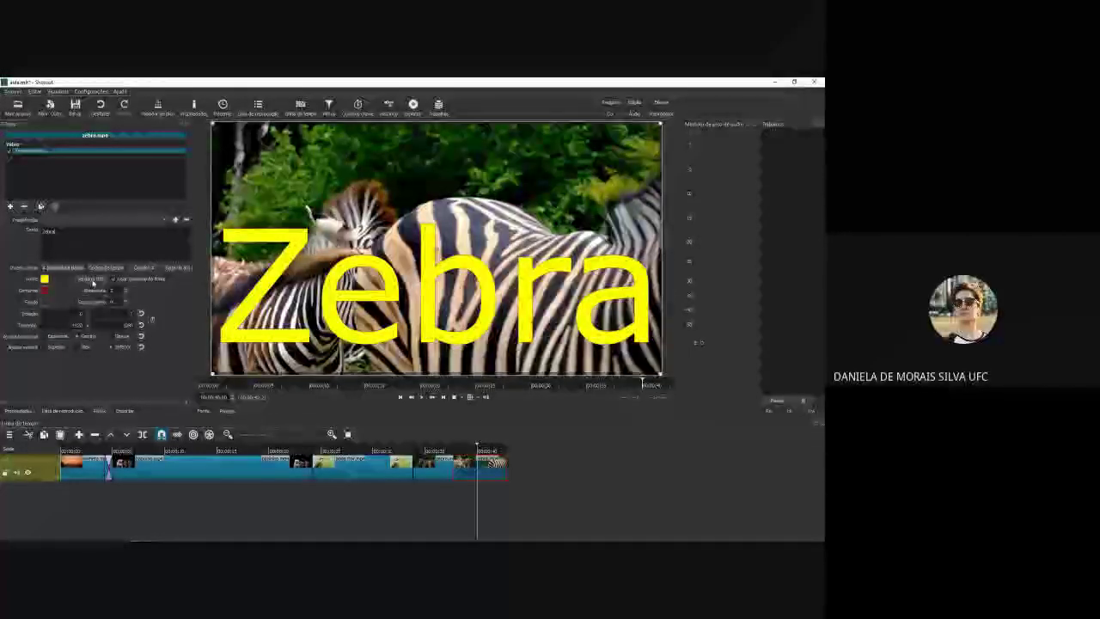
left_click(91, 280)
left_click_drag(398, 230, 582, 319)
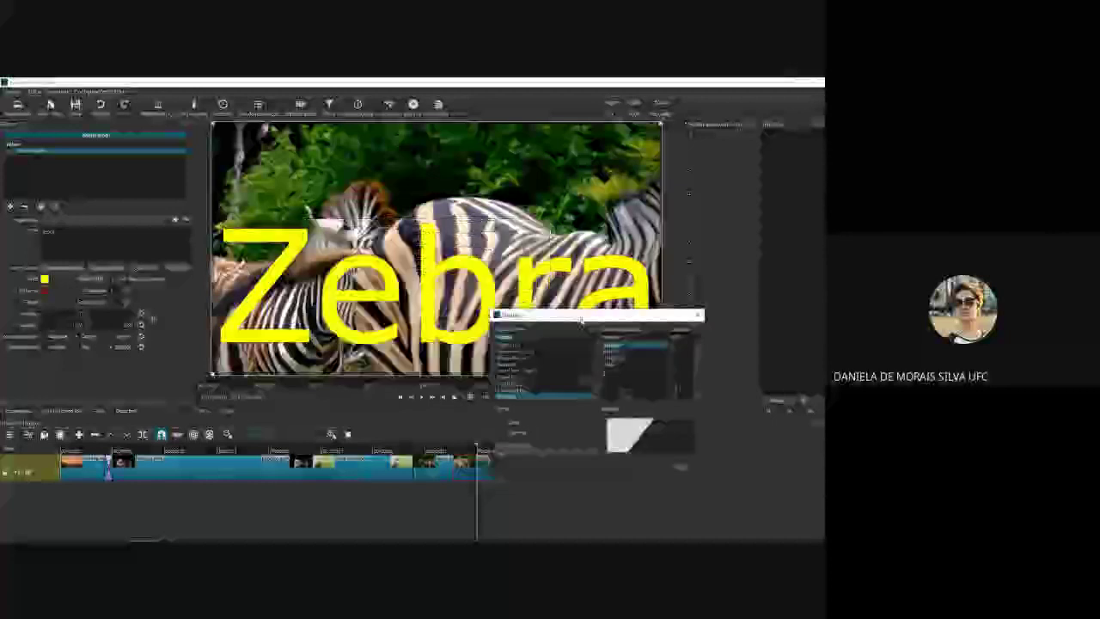
scroll(544, 387, "down", 2)
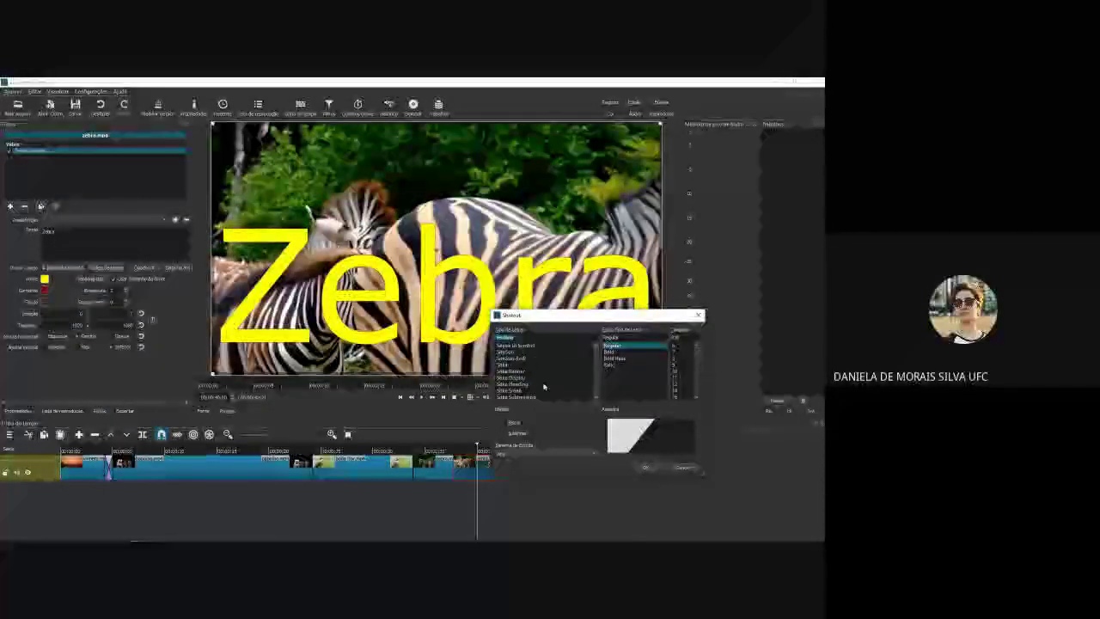
scroll(543, 387, "down", 3)
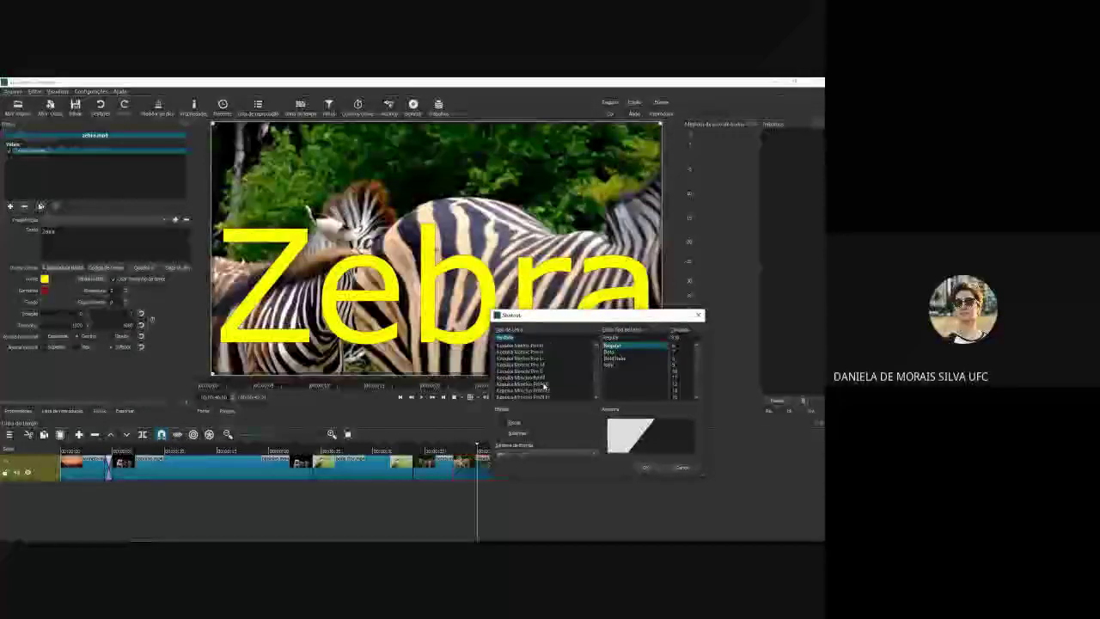
key("Down")
key("Down")
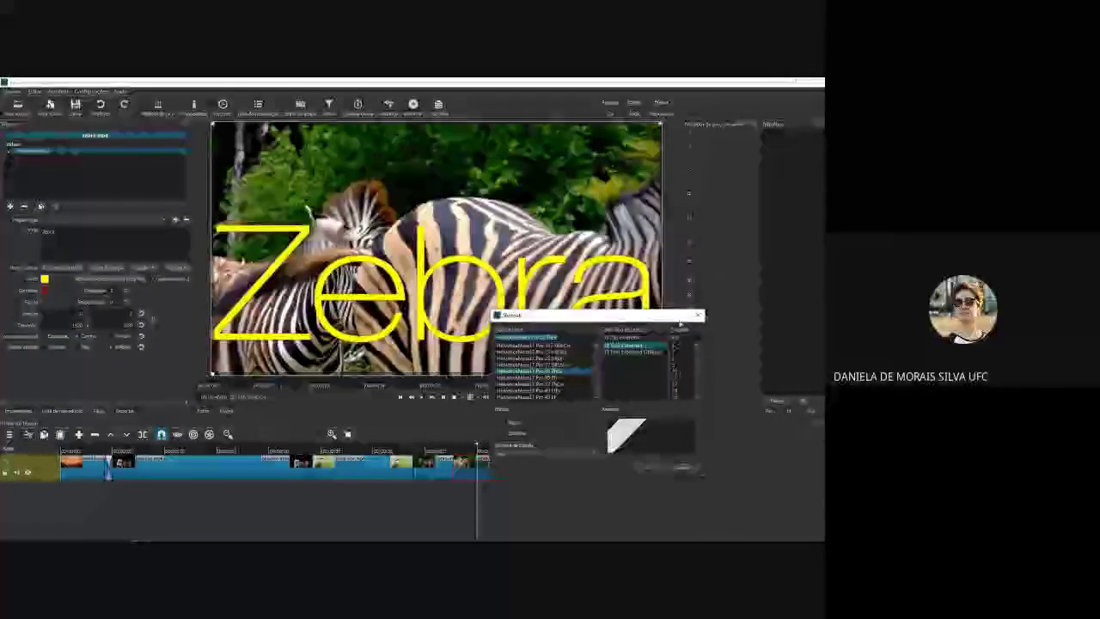
left_click(638, 353)
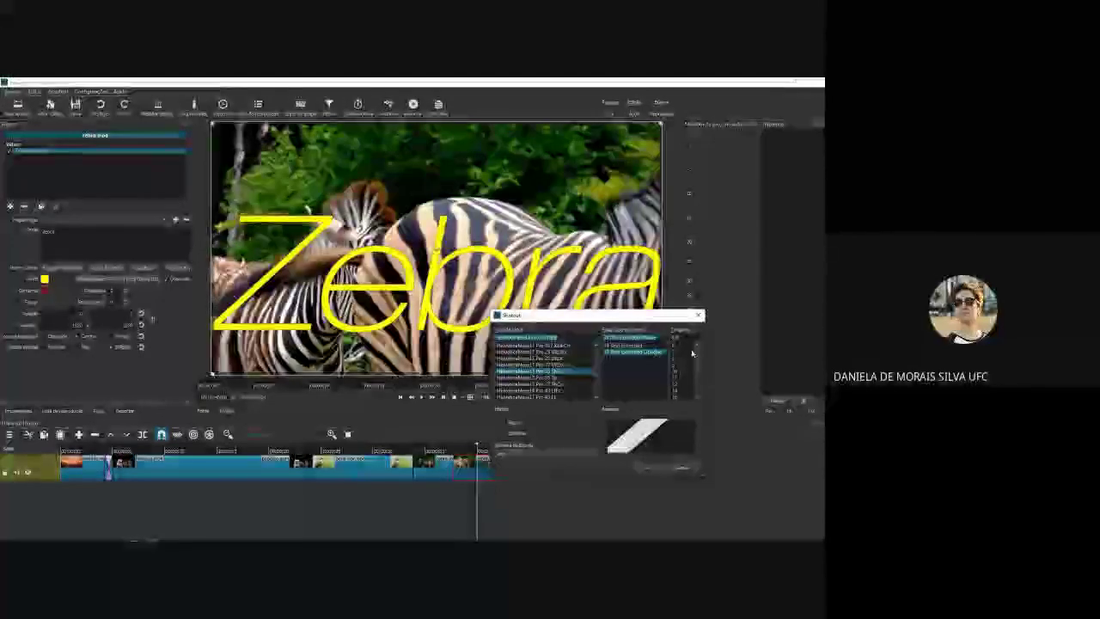
Step: Set the Zebra text's font size to 100 and switch it to a different HelveticaNeueLT Pro font, accepting the font settings
left_click(682, 400)
scroll(682, 379, "up", 3)
left_click(682, 364)
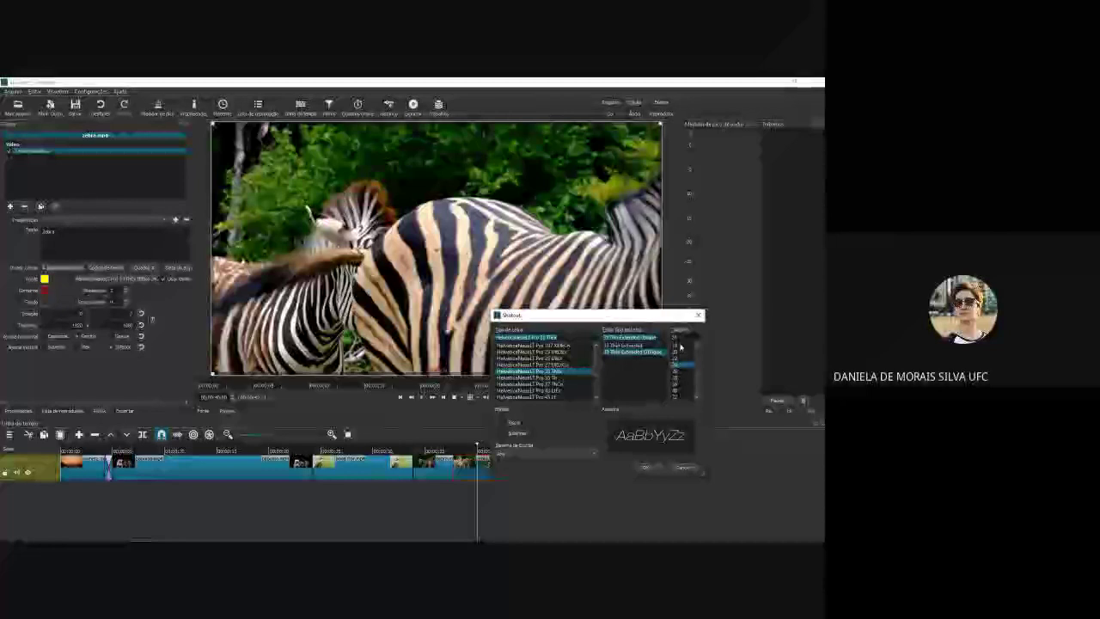
left_click(677, 397)
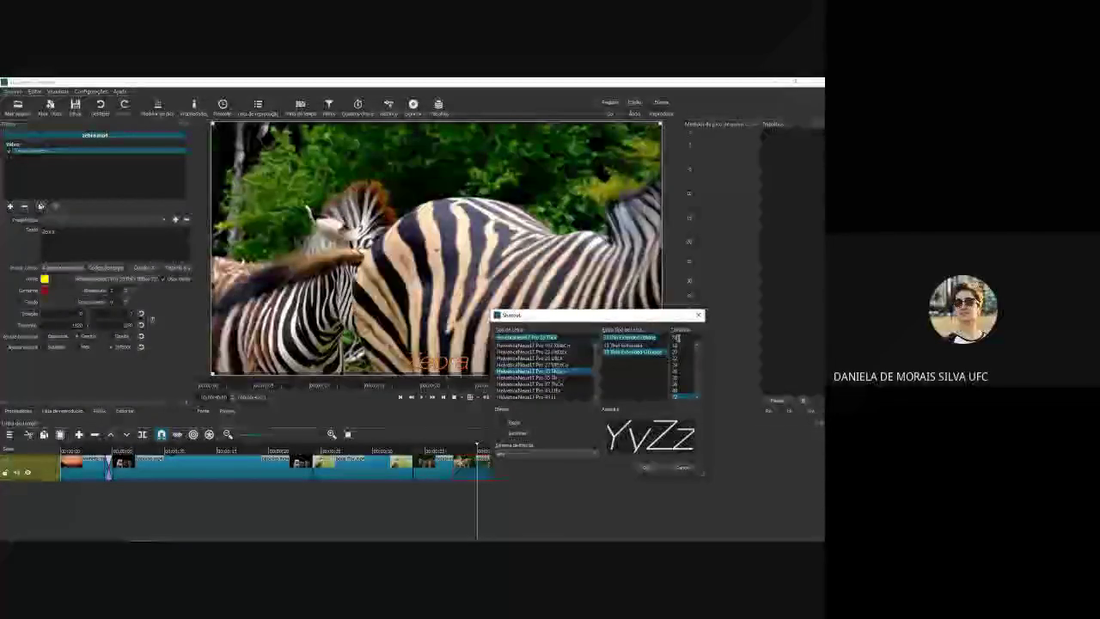
type("100")
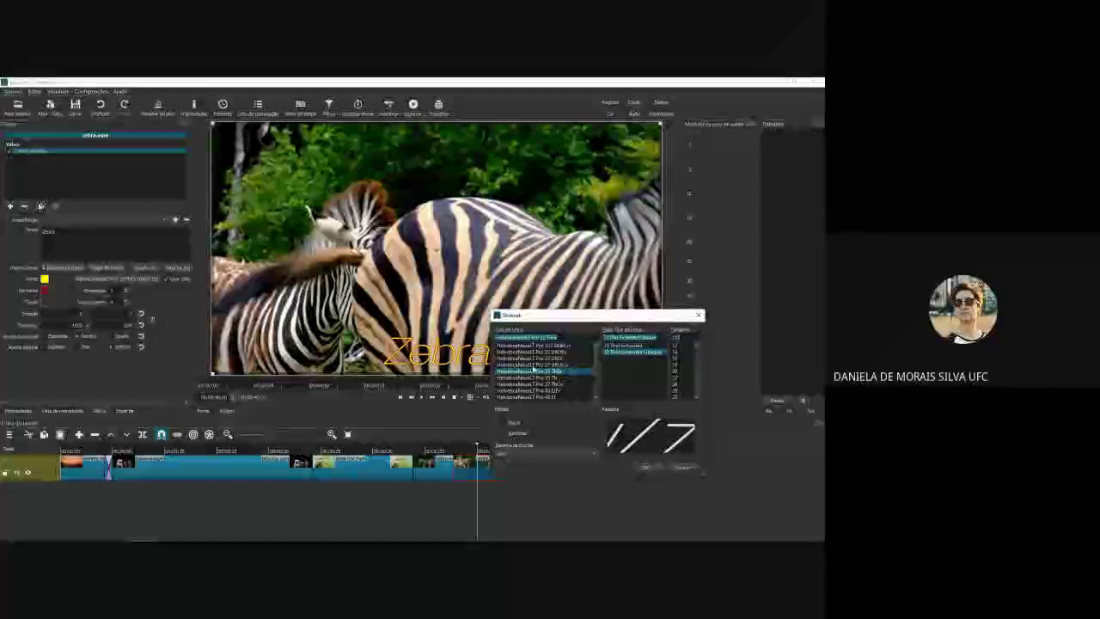
left_click(560, 385)
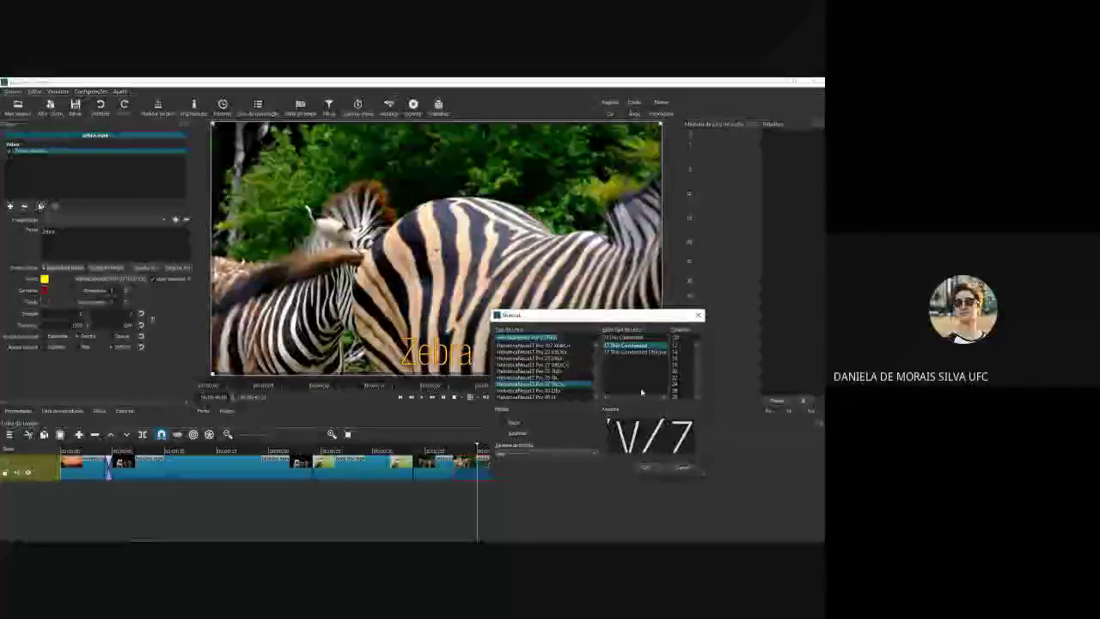
left_click(645, 467)
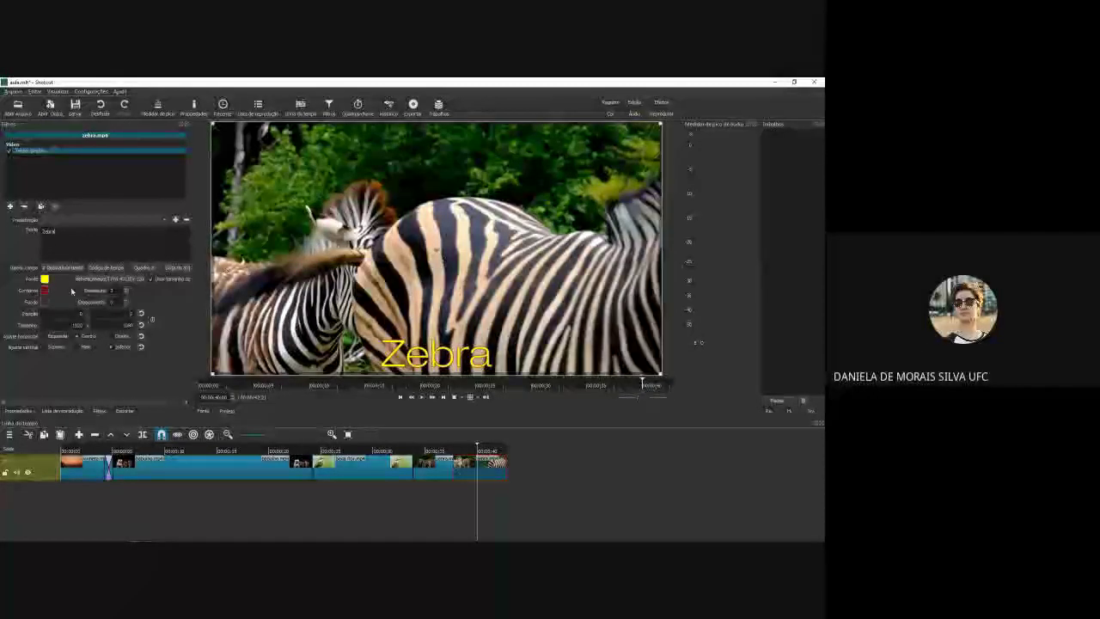
Step: Centre the Zebra text horizontally and vertically in its text box, and move the box so the caption sits at the frame's lower left
left_click(49, 337)
left_click(112, 337)
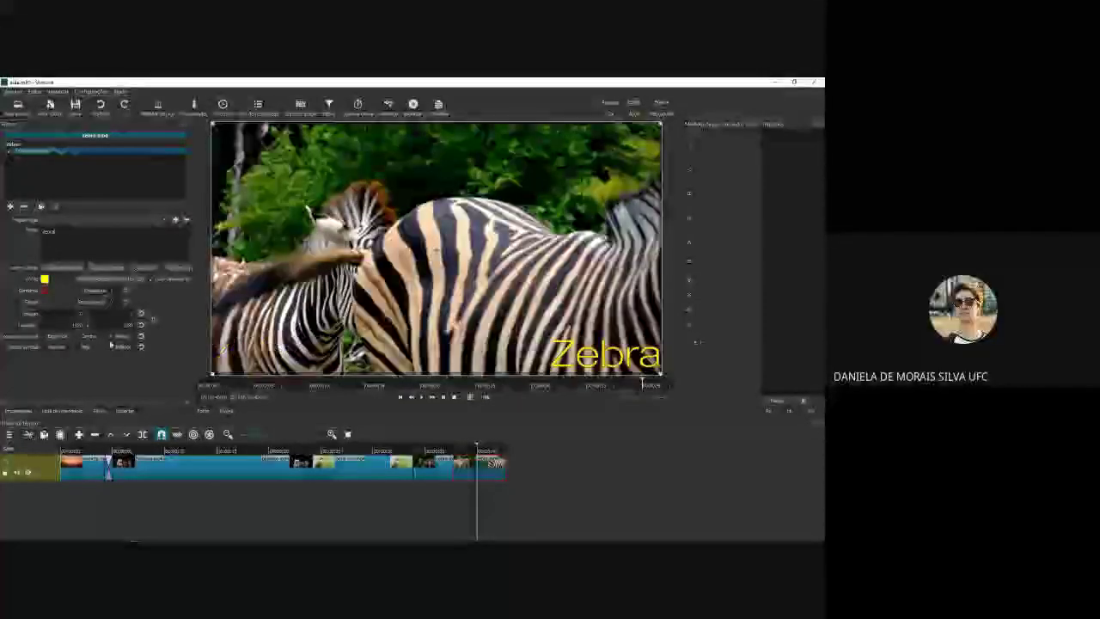
left_click(77, 348)
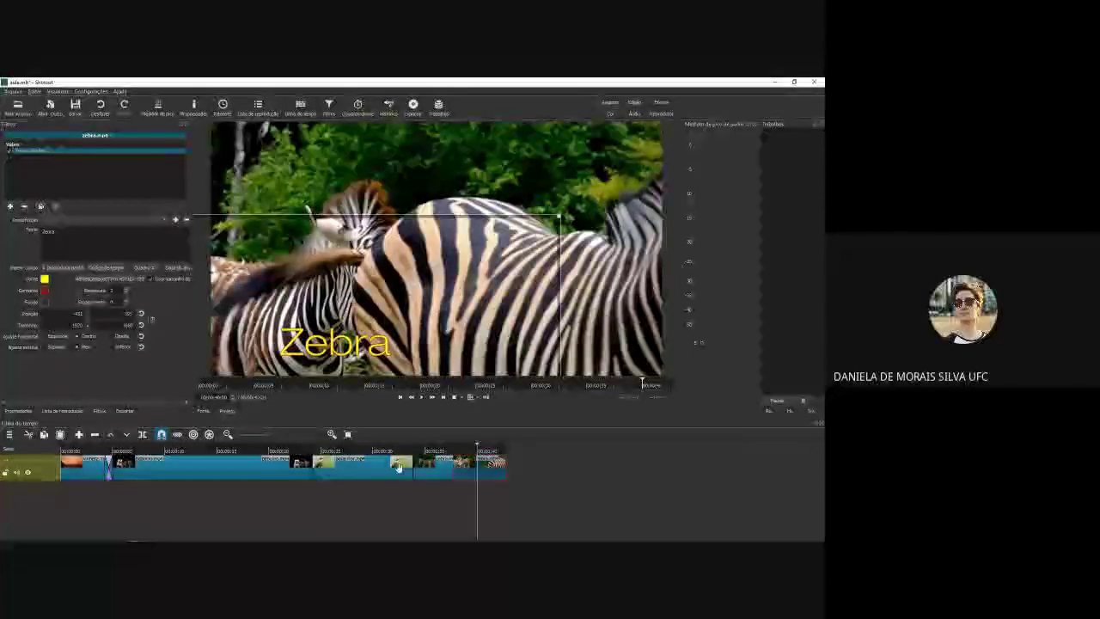
Step: Play the timeline from the first zebra clip onward to check how the Zebra caption comes in
left_click(432, 447)
left_click(403, 447)
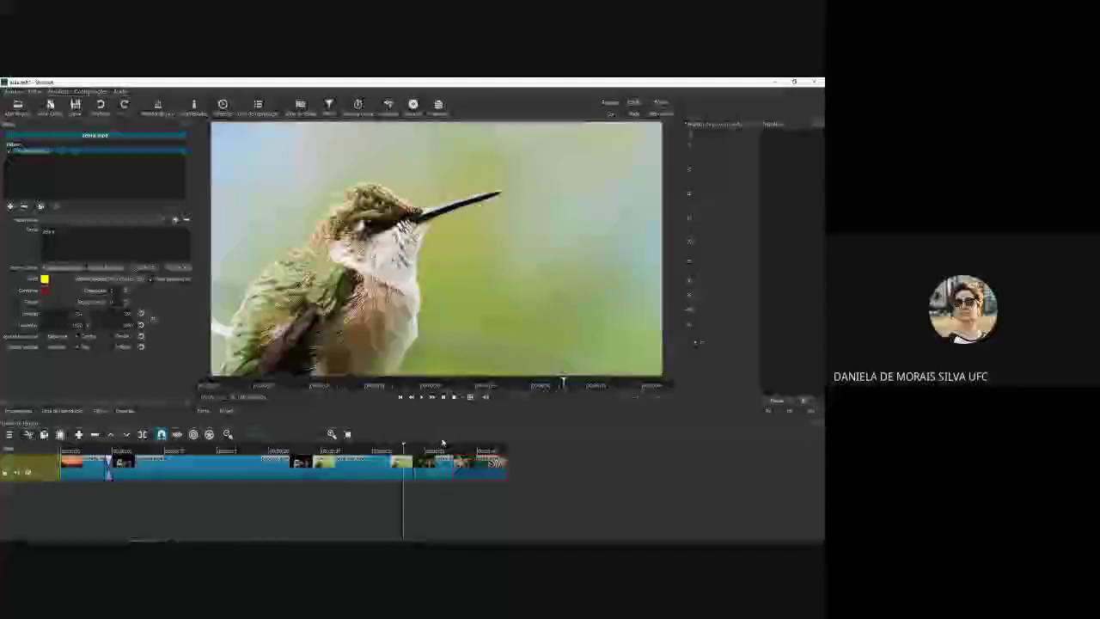
left_click(440, 448)
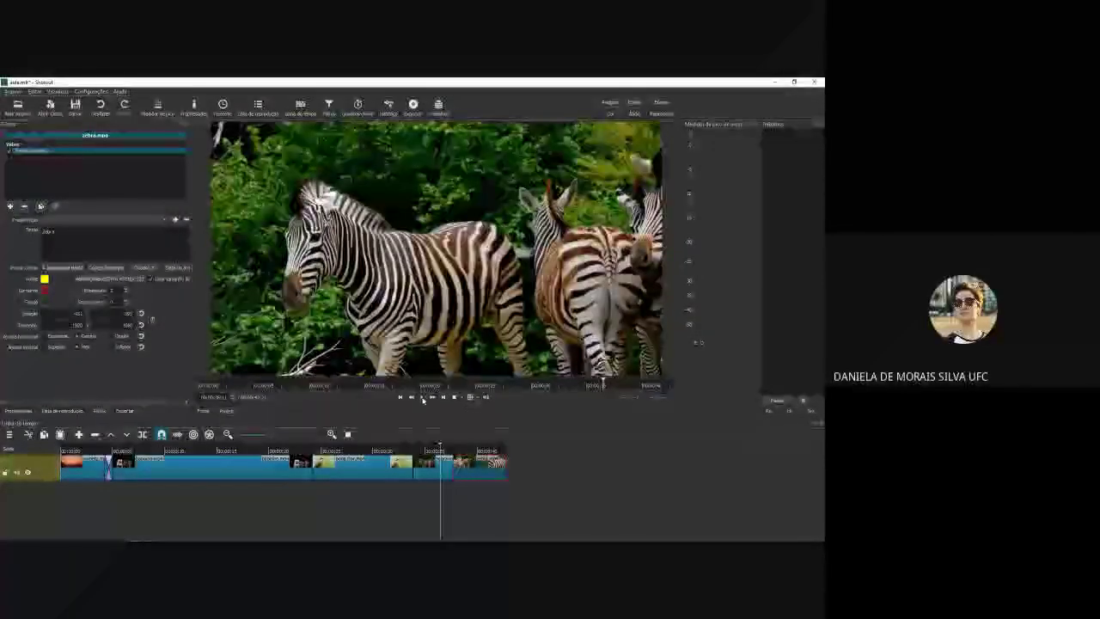
left_click(422, 398)
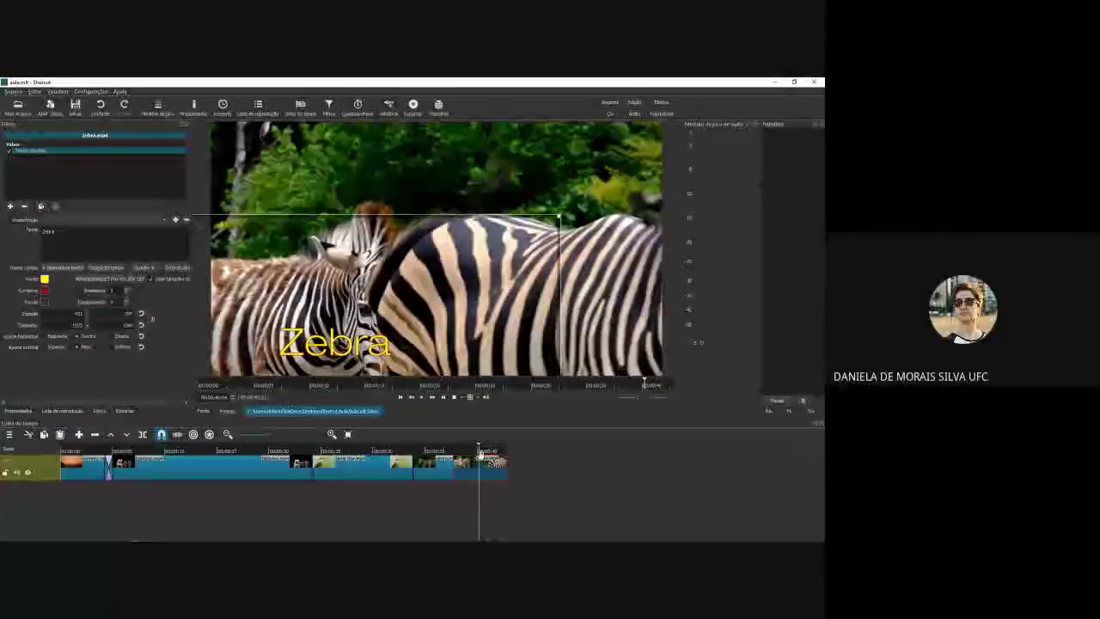
Step: Append the jellyfish clip from the playlist to the end of the timeline after the last zebra clip, and save the project
left_click_drag(479, 452, 508, 450)
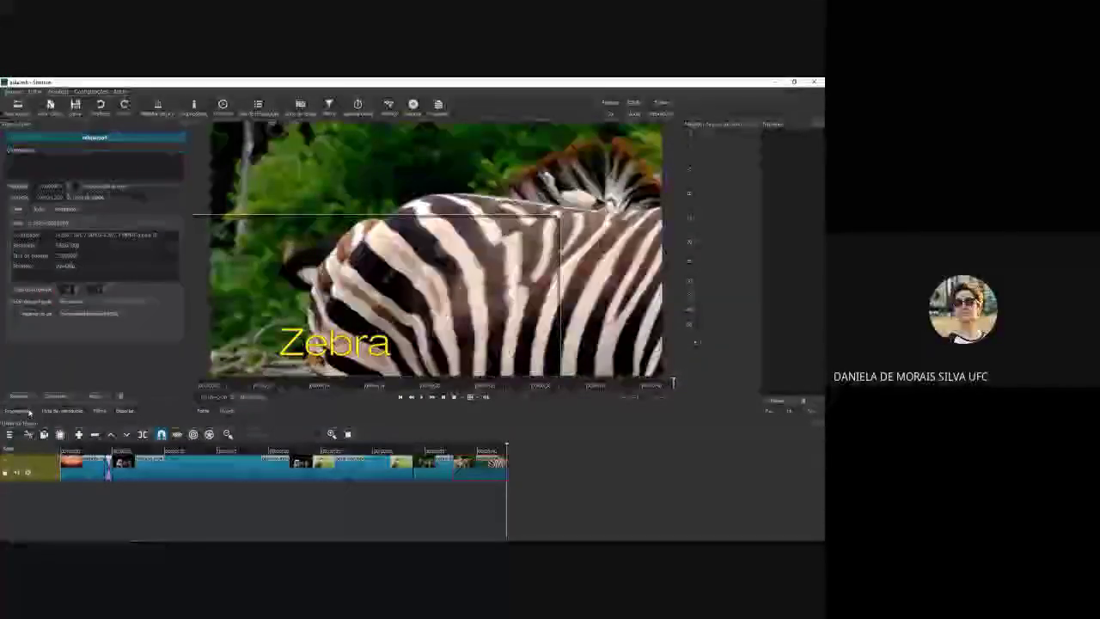
left_click(62, 411)
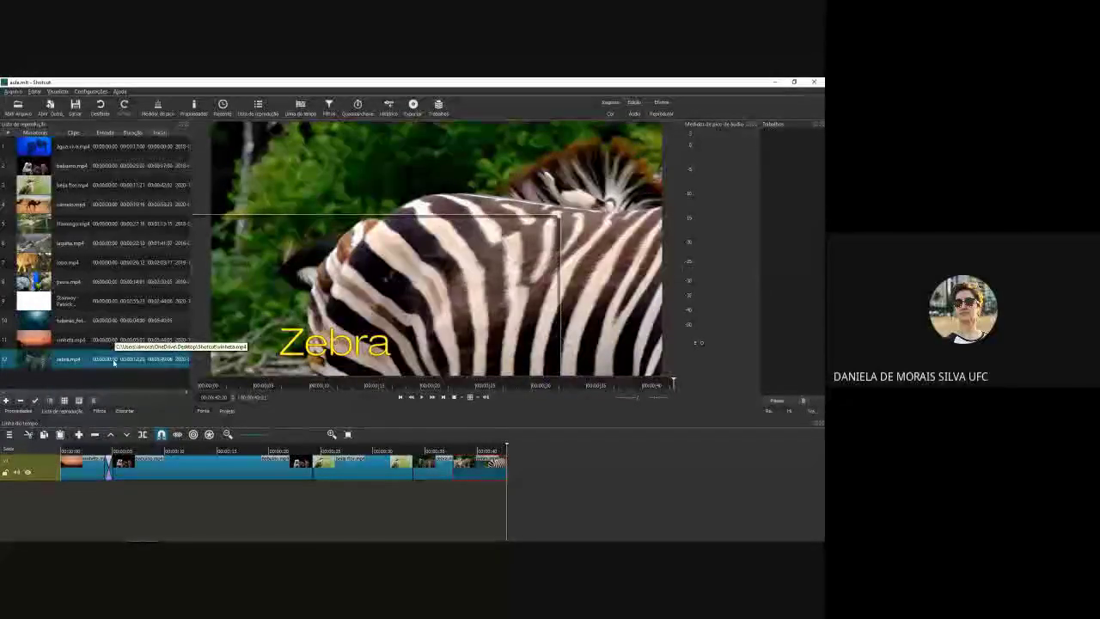
double_click(95, 147)
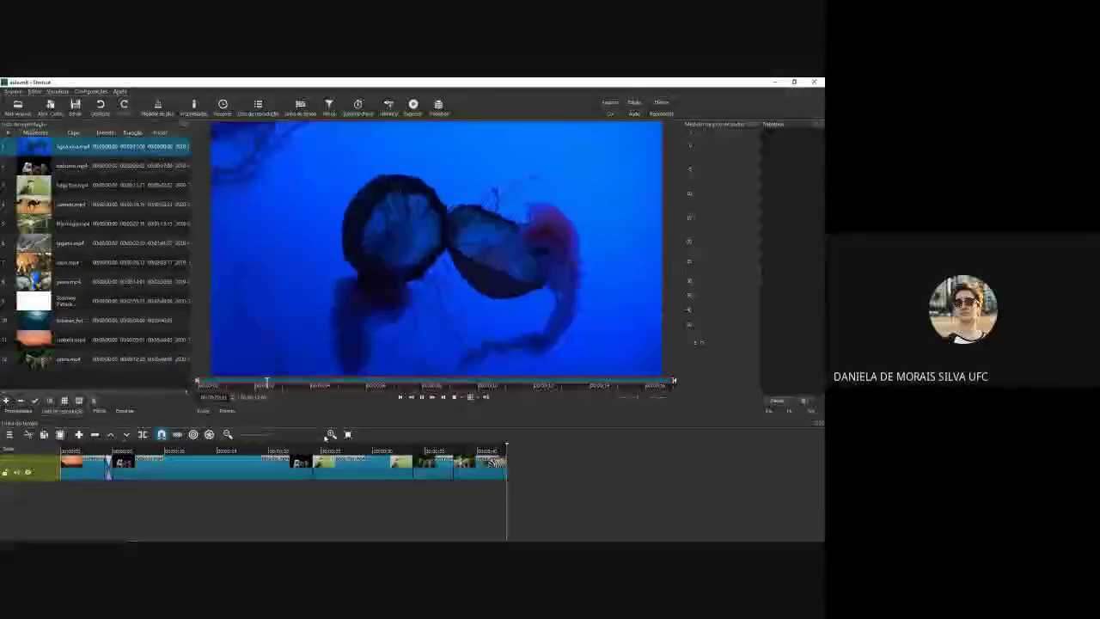
left_click(78, 435)
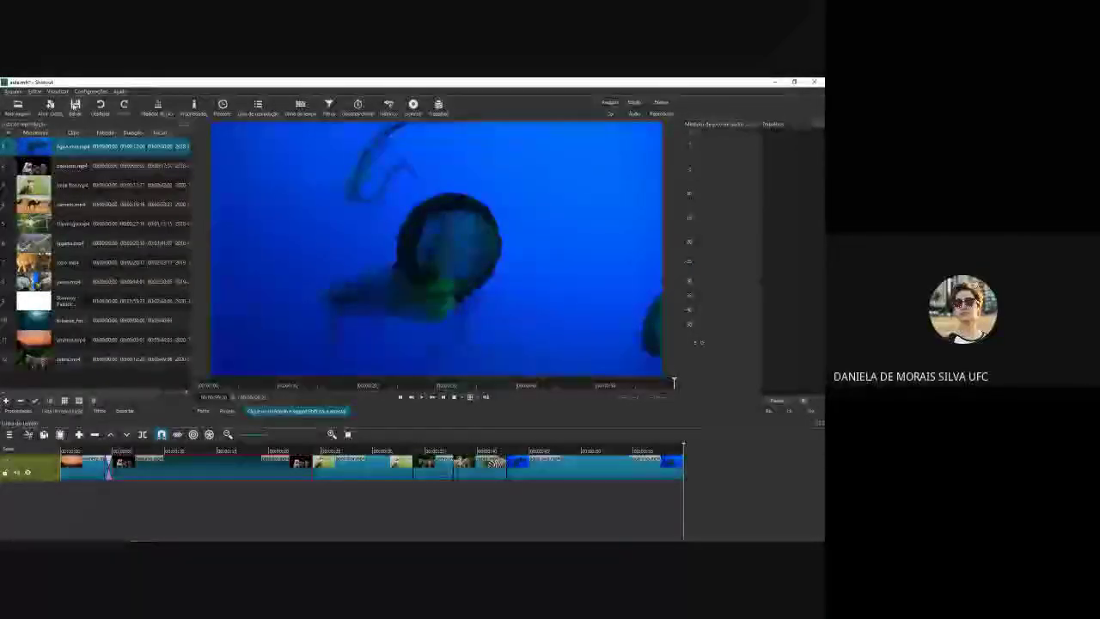
key("ctrl+s")
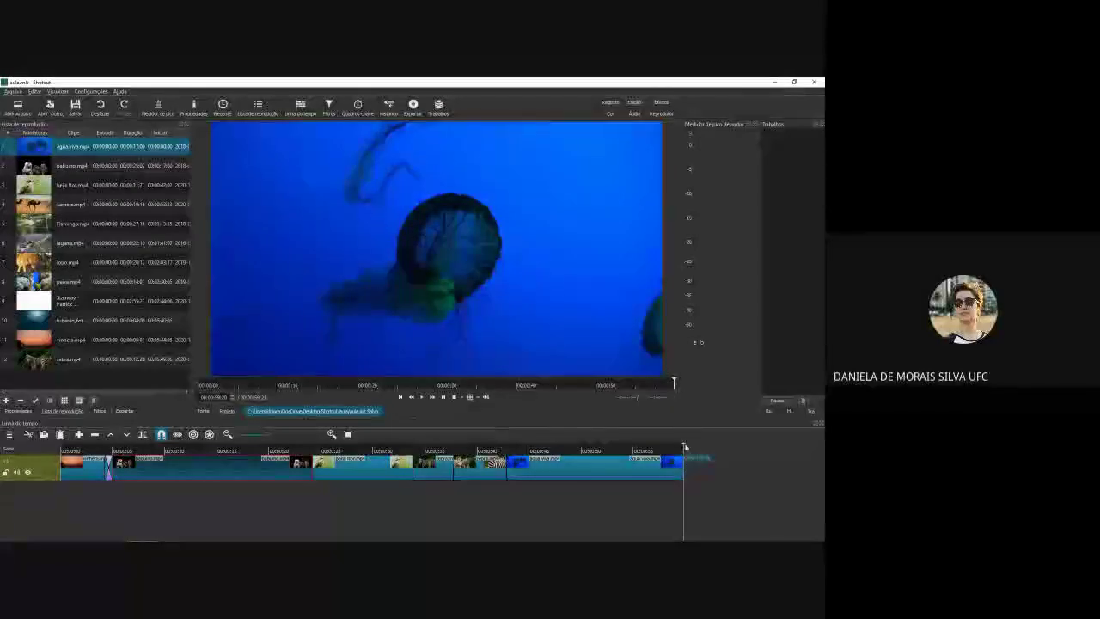
Step: Add a new video track above the existing one in the timeline
left_click_drag(686, 447, 581, 453)
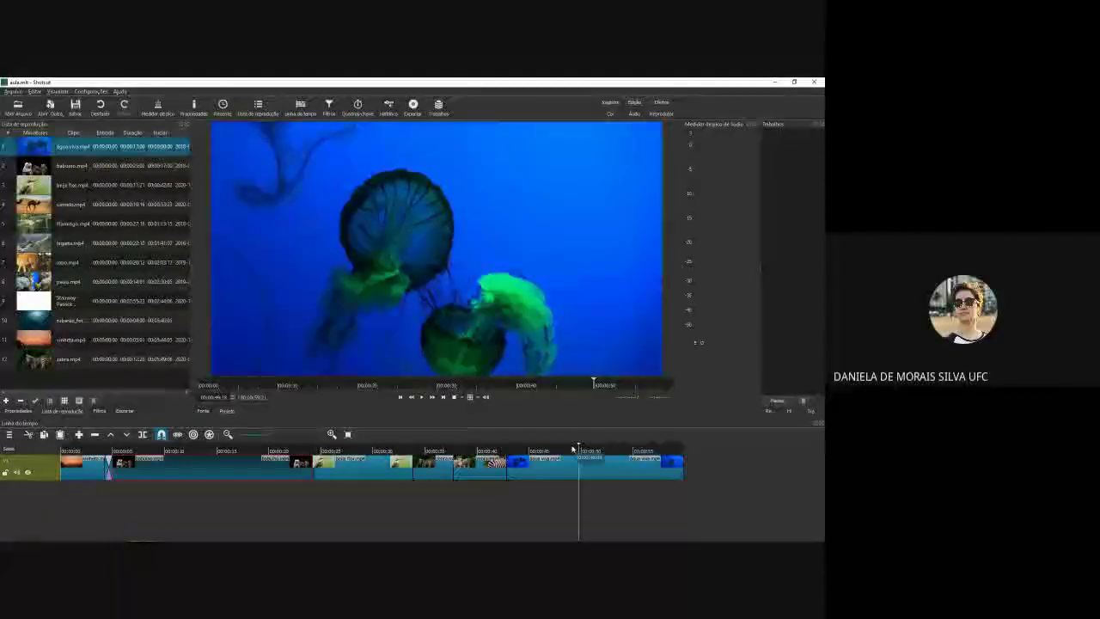
left_click_drag(581, 448, 585, 449)
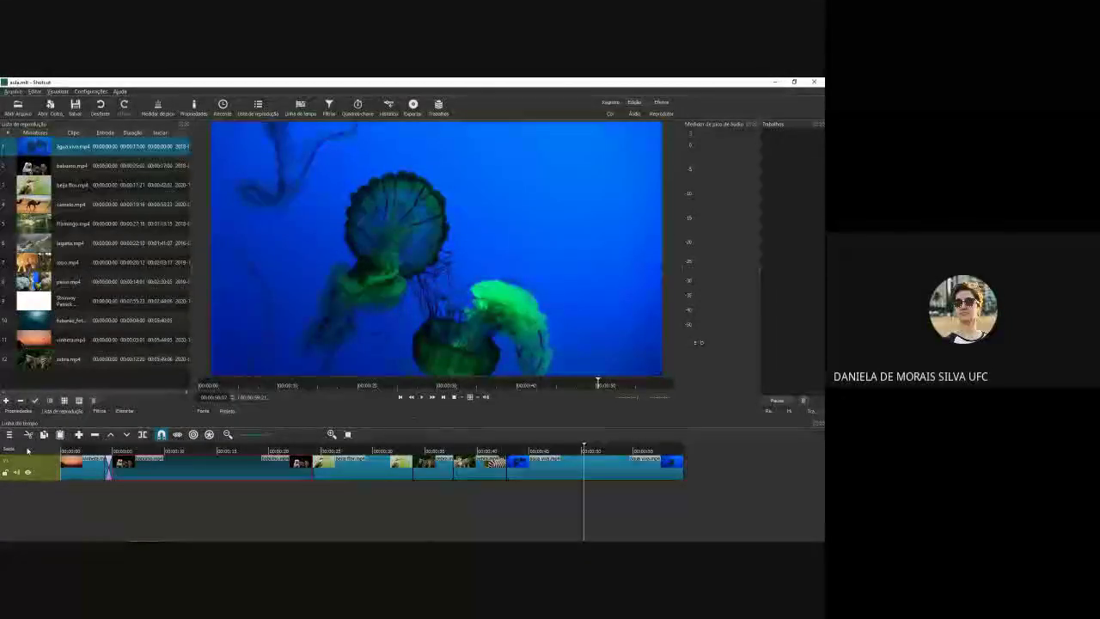
right_click(27, 450)
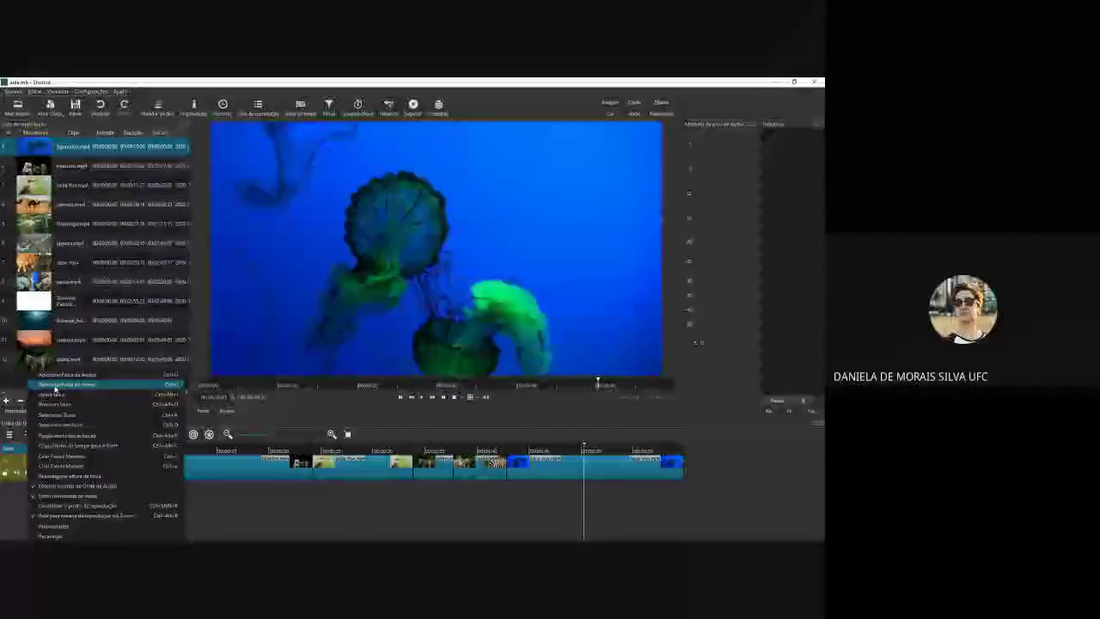
left_click(54, 386)
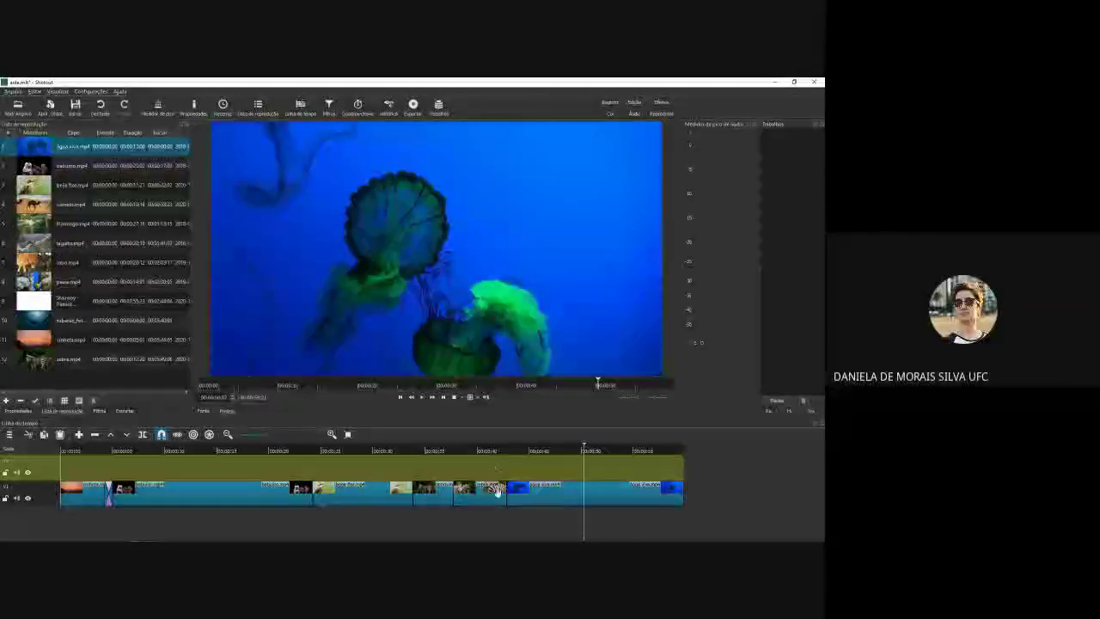
Step: Append the shark photo tubarão_foto.jpg from the playlist to the new upper video track
left_click(580, 451)
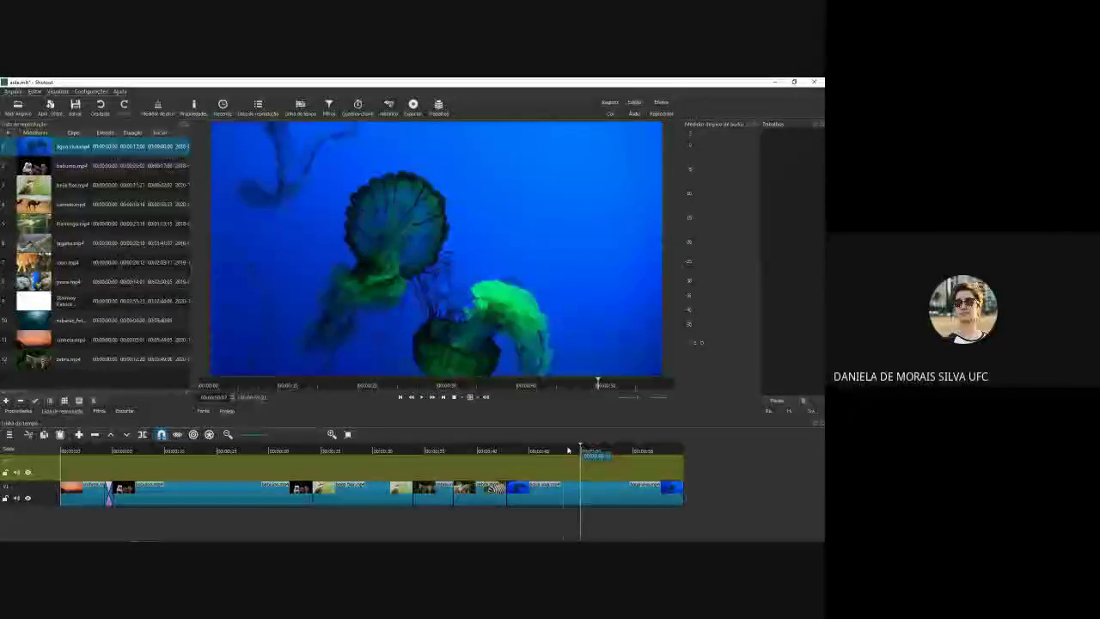
left_click(613, 451)
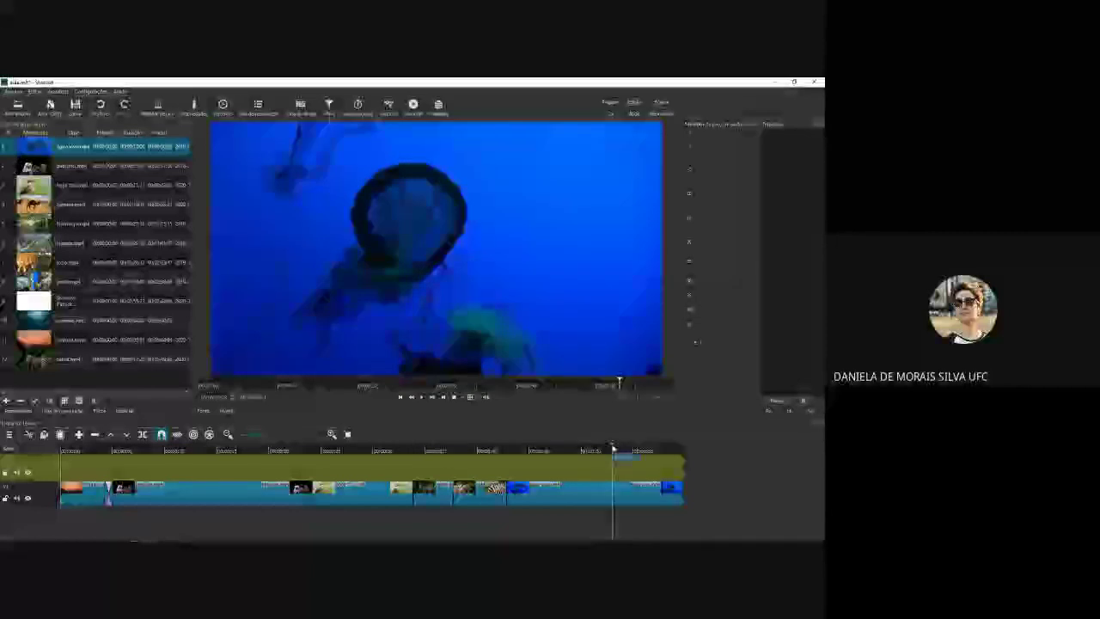
left_click_drag(613, 450, 548, 451)
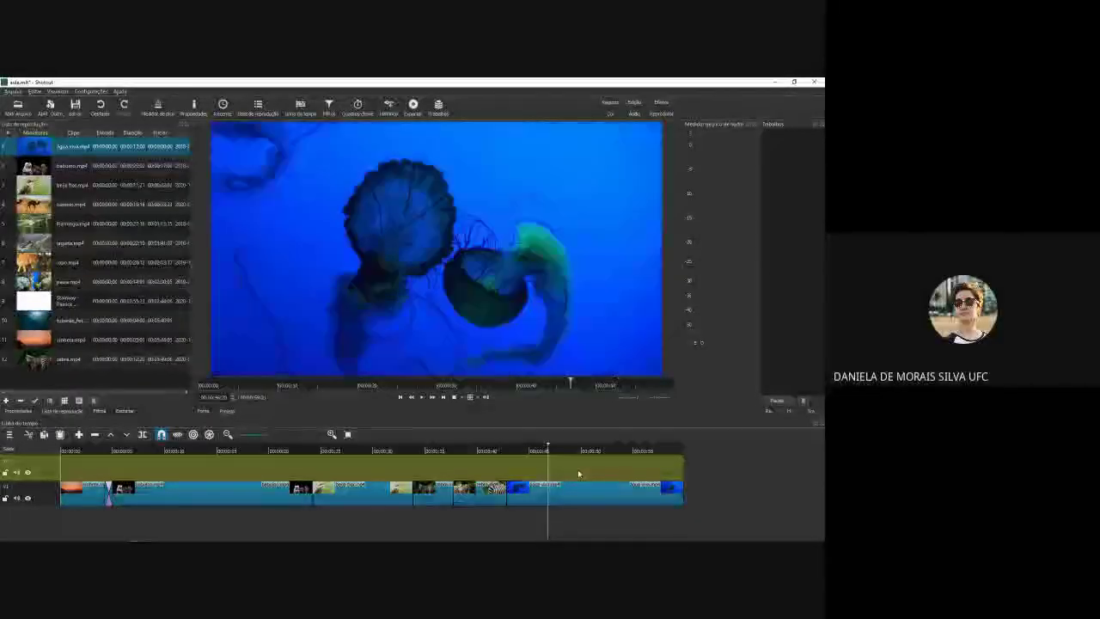
left_click(96, 323)
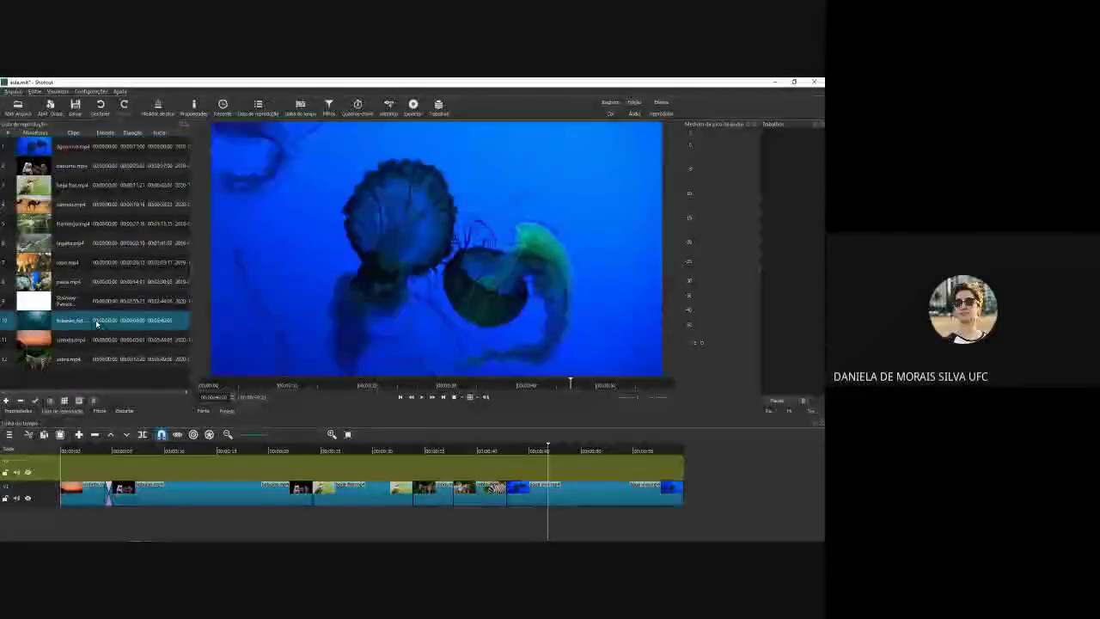
double_click(96, 320)
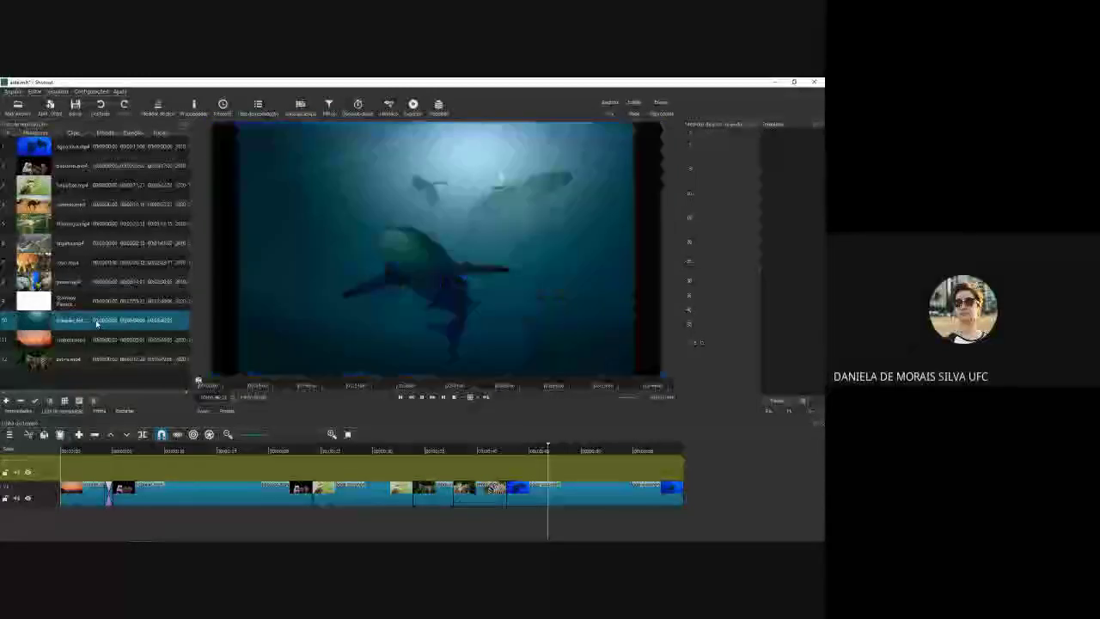
left_click(78, 434)
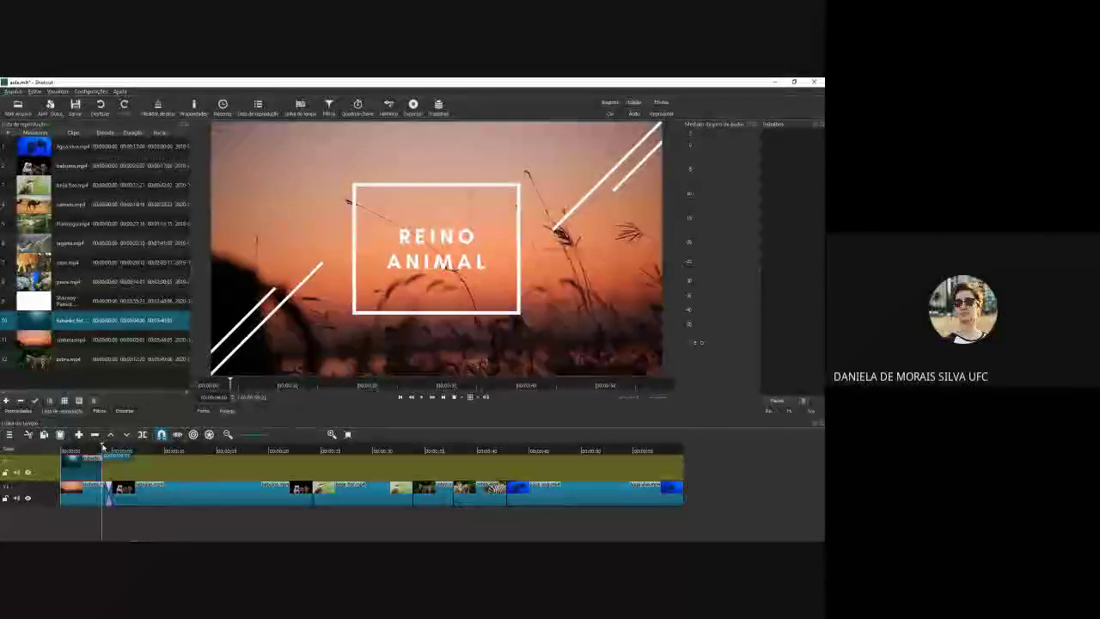
Step: Move the shark photo on the upper track from the timeline's start to above the jellyfish clip, and play that section
left_click_drag(103, 446, 62, 450)
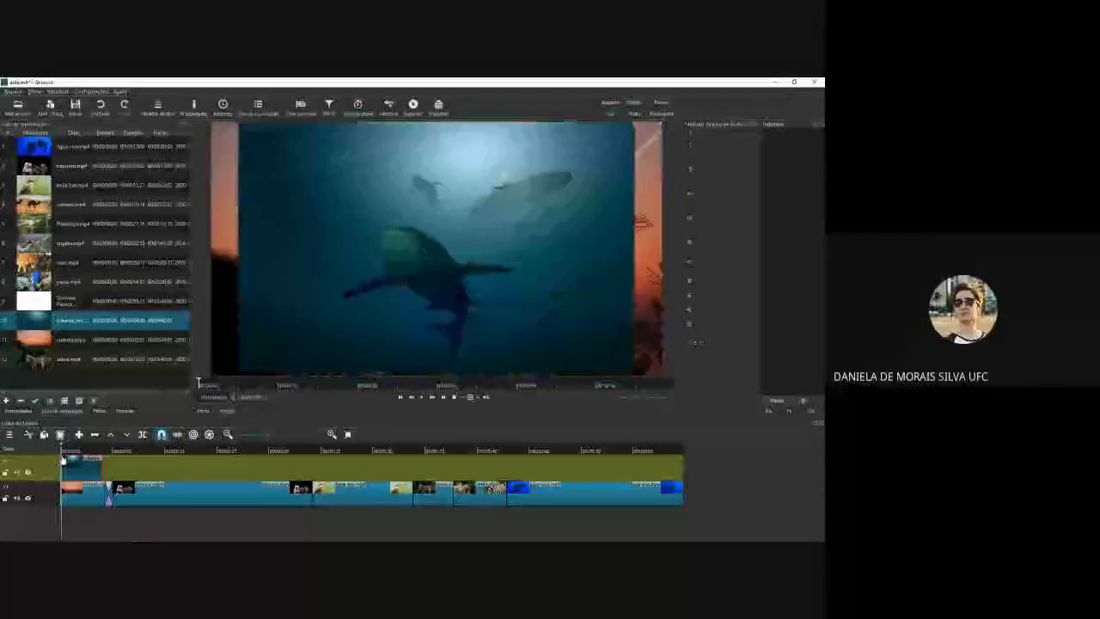
left_click(422, 397)
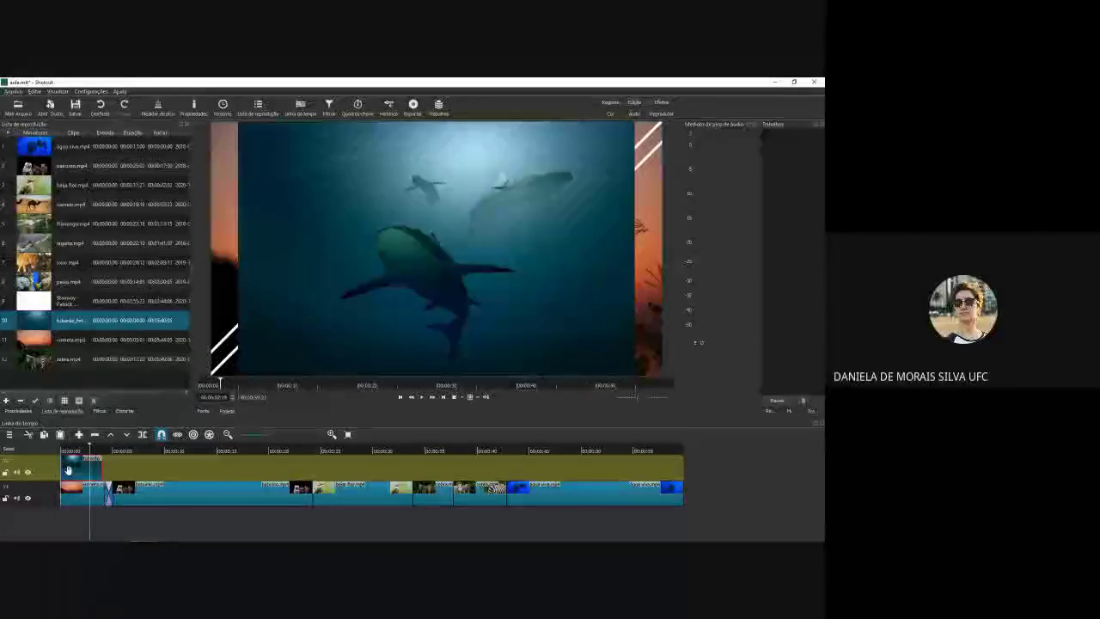
left_click_drag(137, 472, 567, 464)
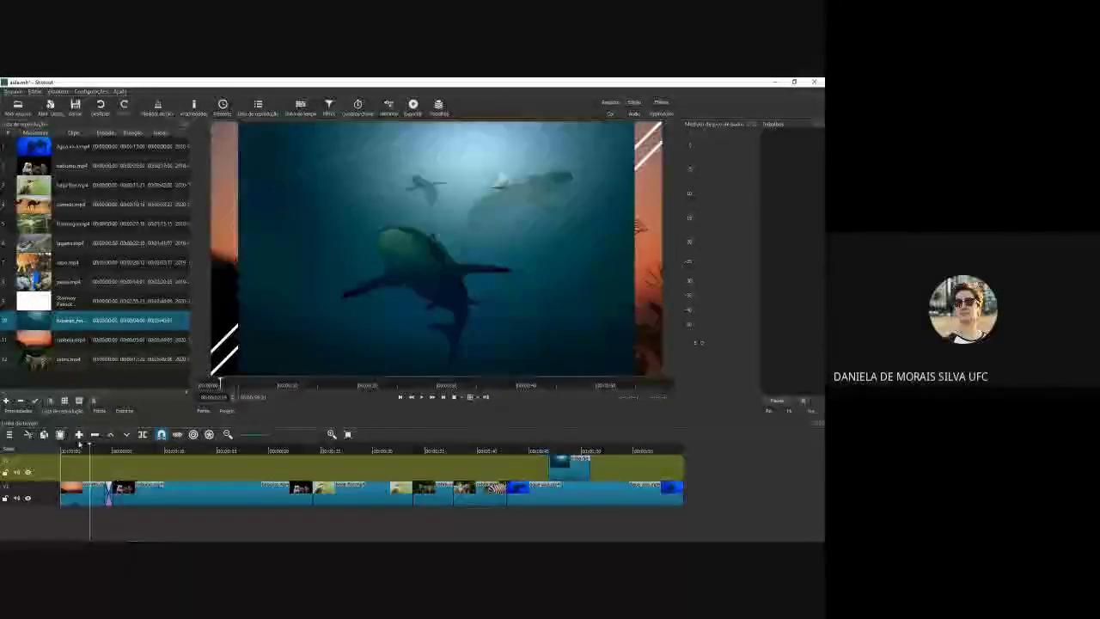
left_click_drag(89, 448, 540, 450)
left_click(421, 397)
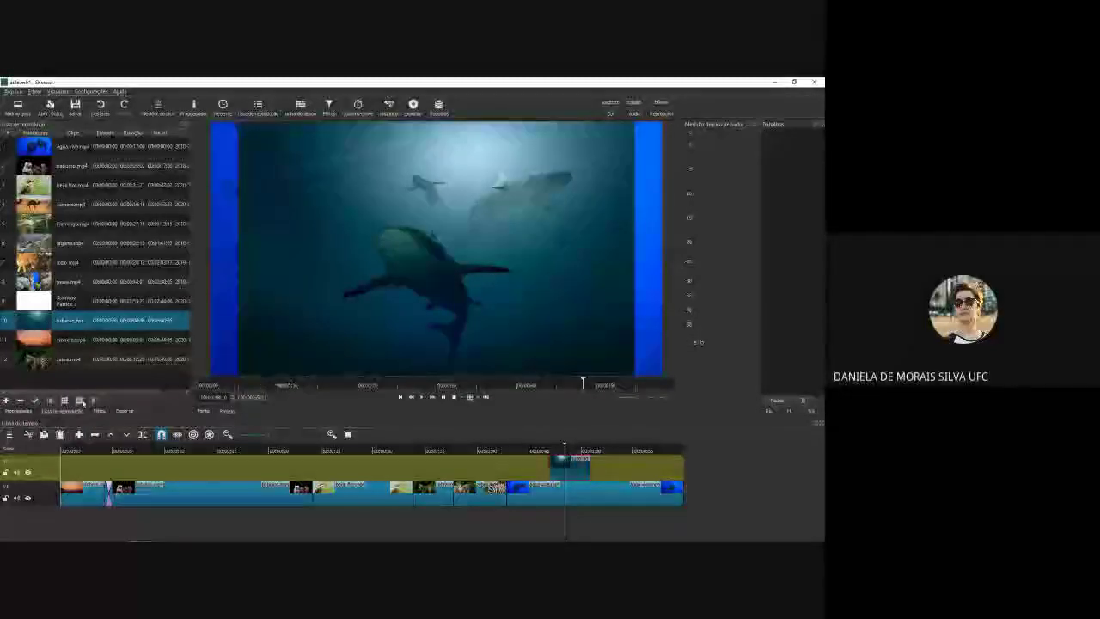
Step: Add the Tamanho, Posição & Girar filter to tubarão_foto.jpg and shrink the photo to a small inset in the frame's upper right corner
left_click(98, 411)
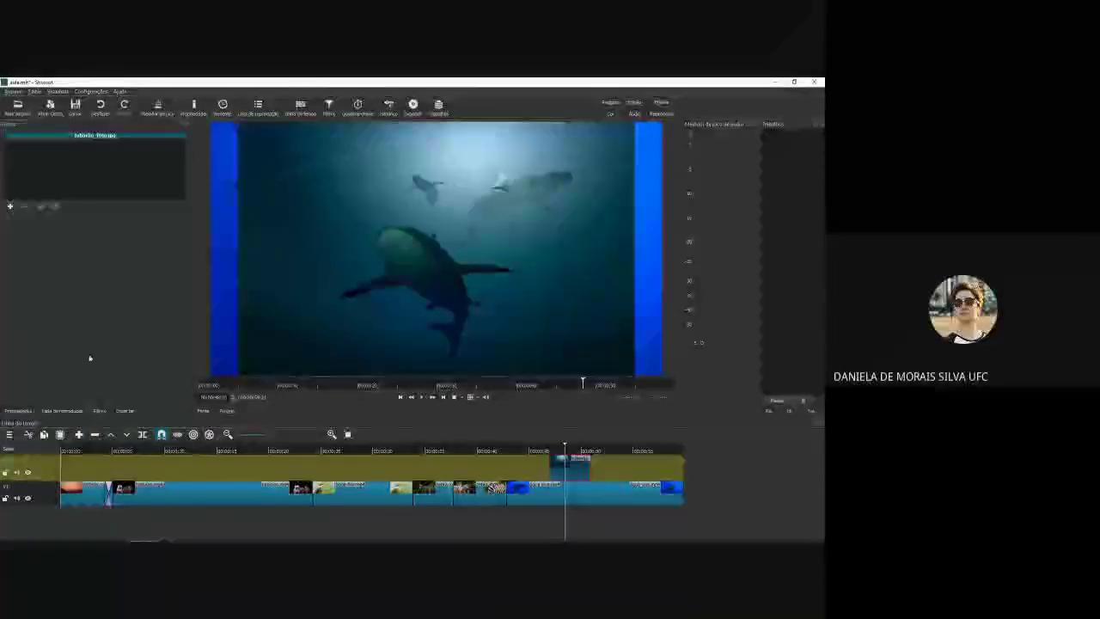
left_click(11, 211)
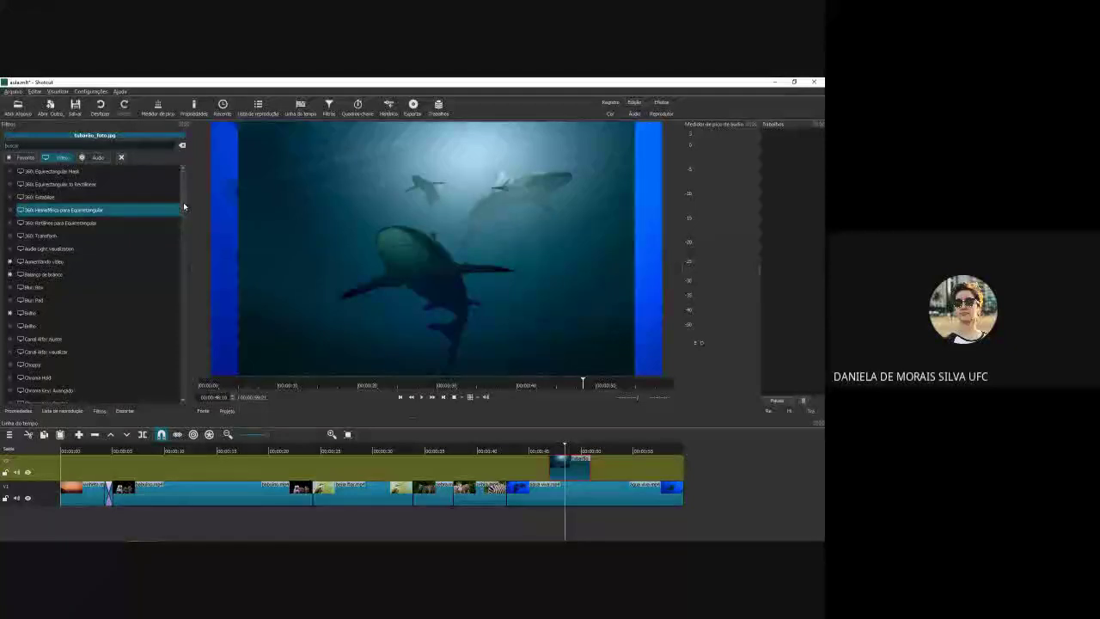
left_click_drag(183, 206, 185, 376)
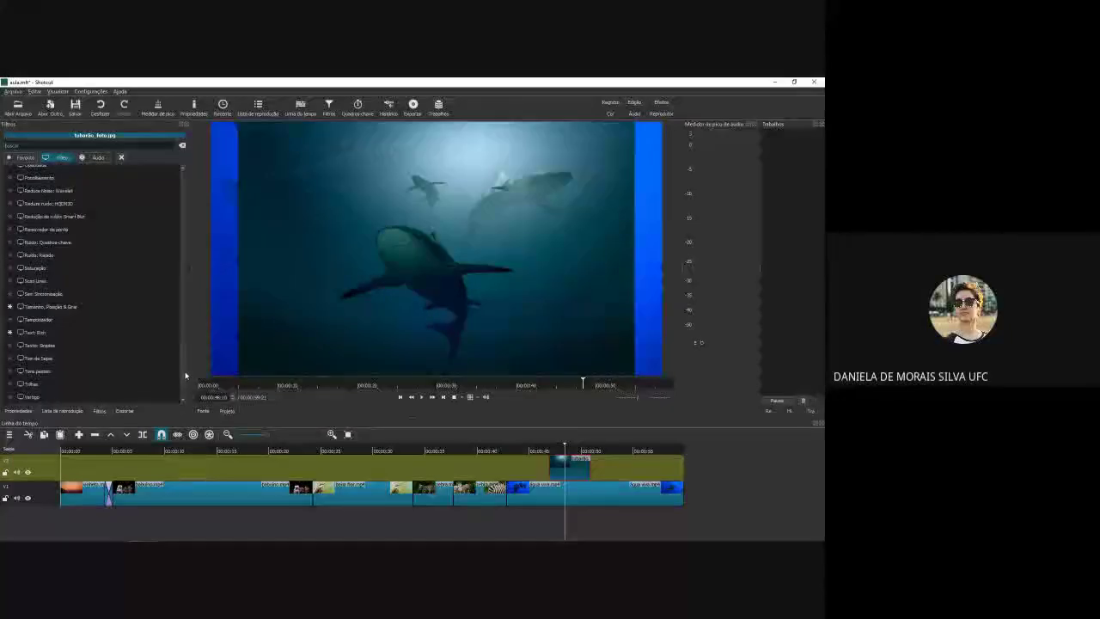
left_click(80, 308)
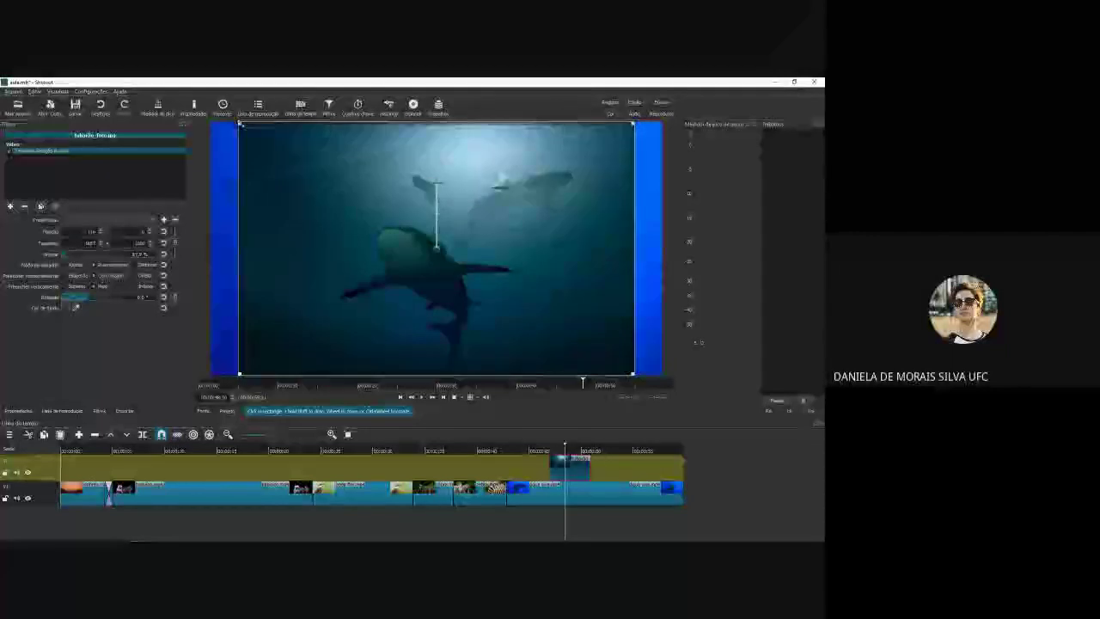
left_click_drag(241, 126, 577, 162)
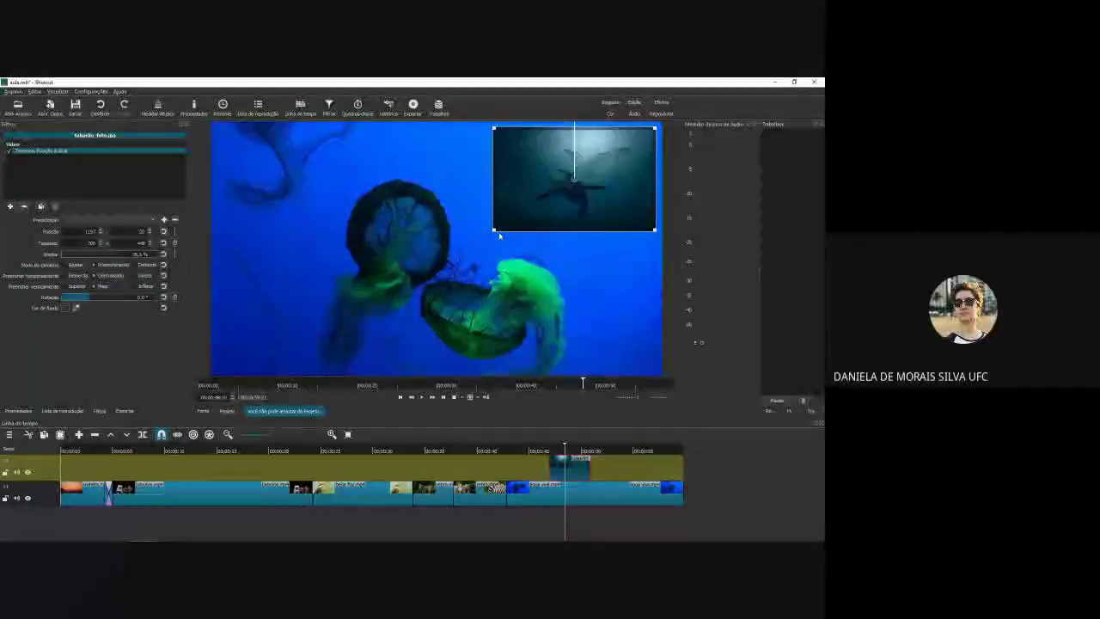
left_click_drag(504, 225, 558, 208)
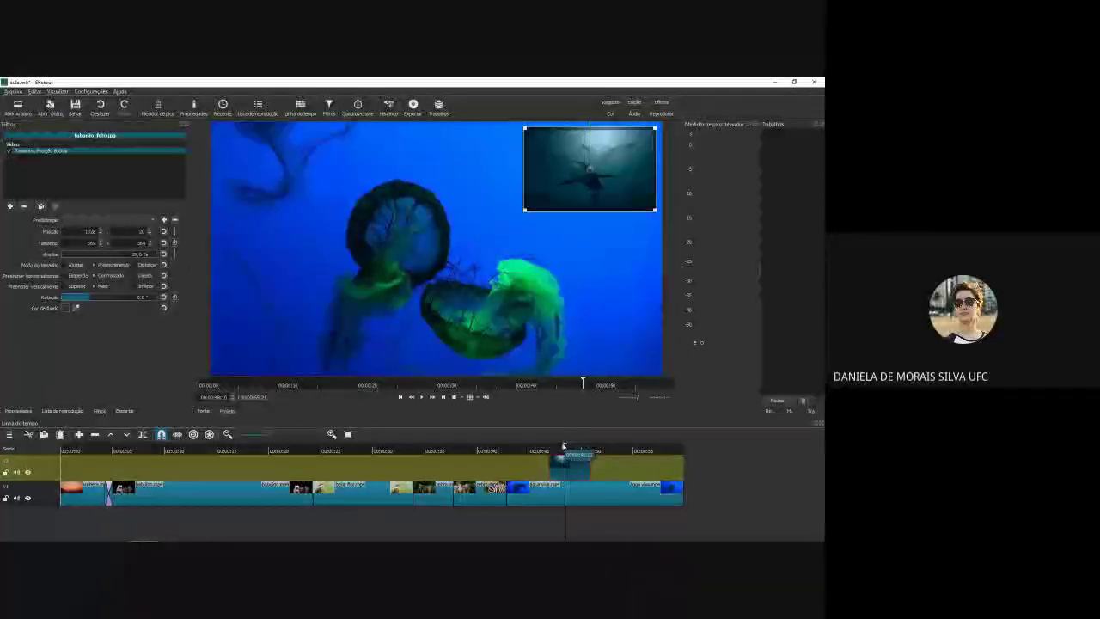
Step: Play the part of the jellyfish clip where the shark photo inset appears
left_click(535, 450)
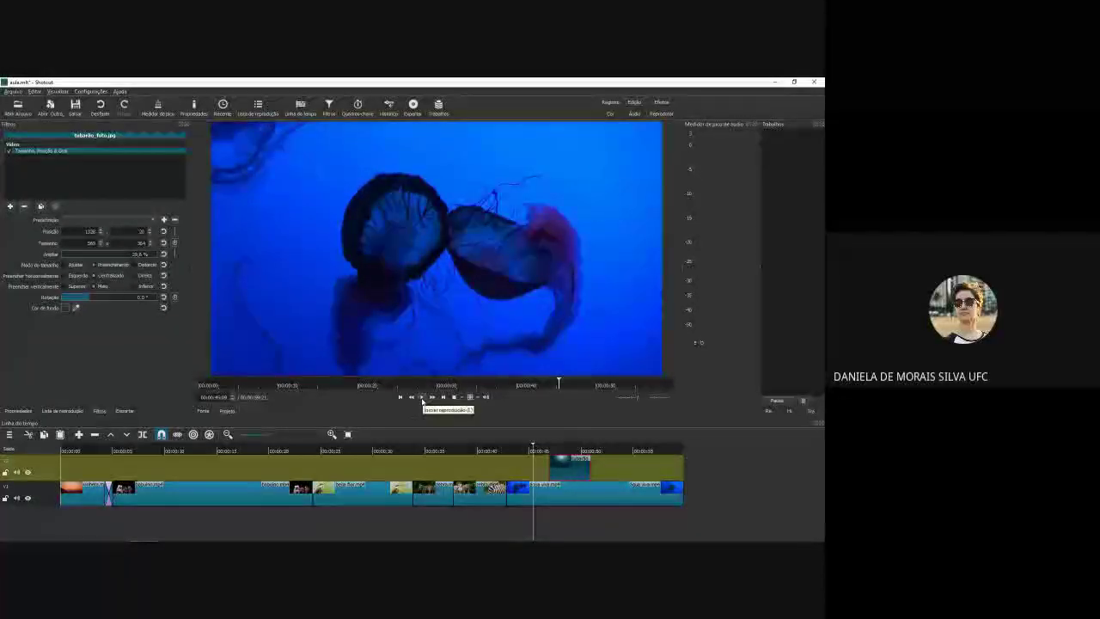
left_click(422, 397)
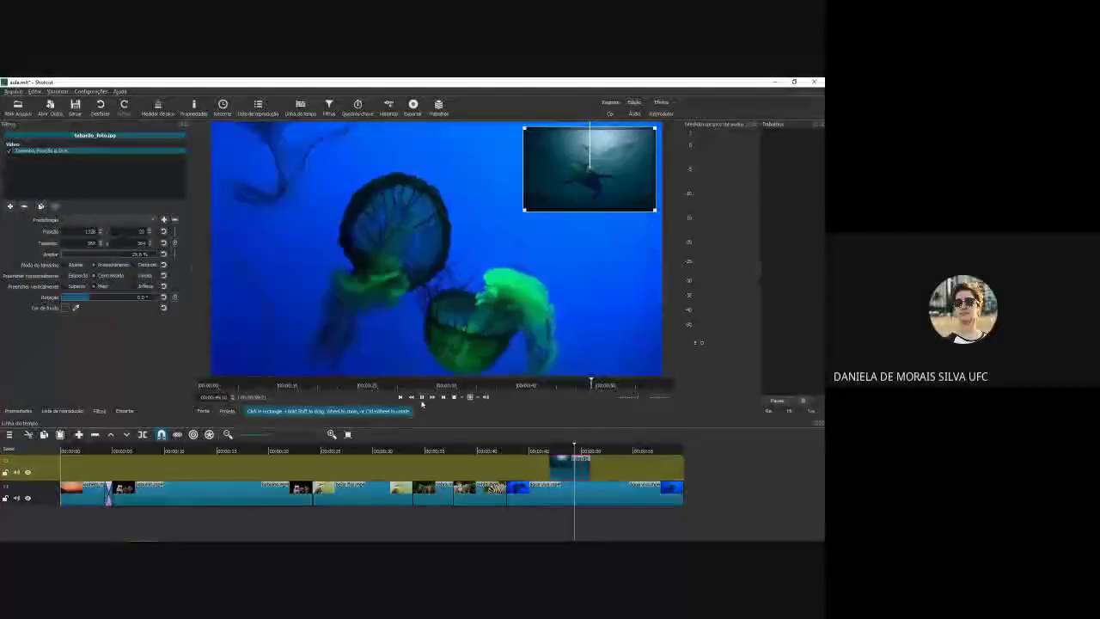
left_click(421, 397)
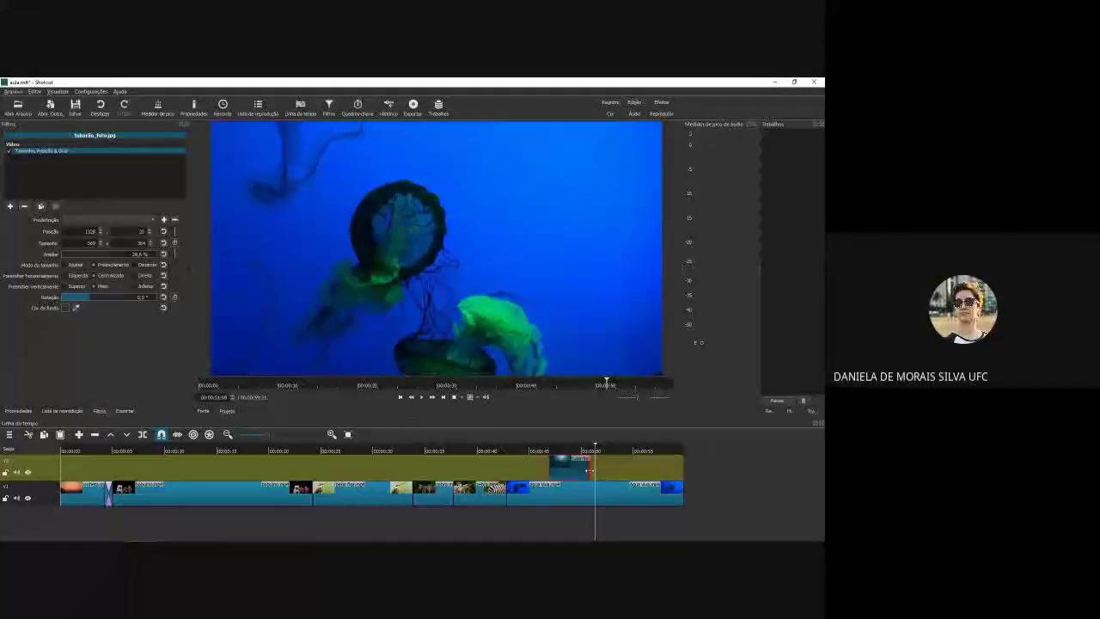
Step: Lengthen the shark photo clip on the upper track and move it to start earlier above the jellyfish clip
mouse_move(599, 474)
left_mouse_down()
mouse_move(643, 473)
mouse_move(598, 472)
left_mouse_up()
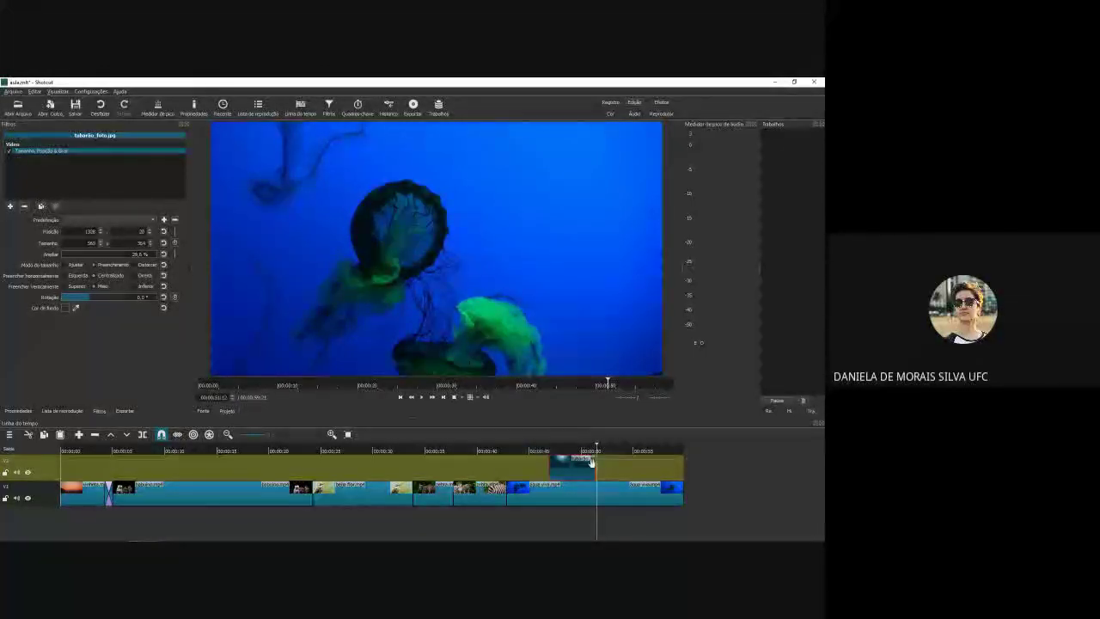
left_click_drag(662, 476, 661, 477)
left_click(579, 466)
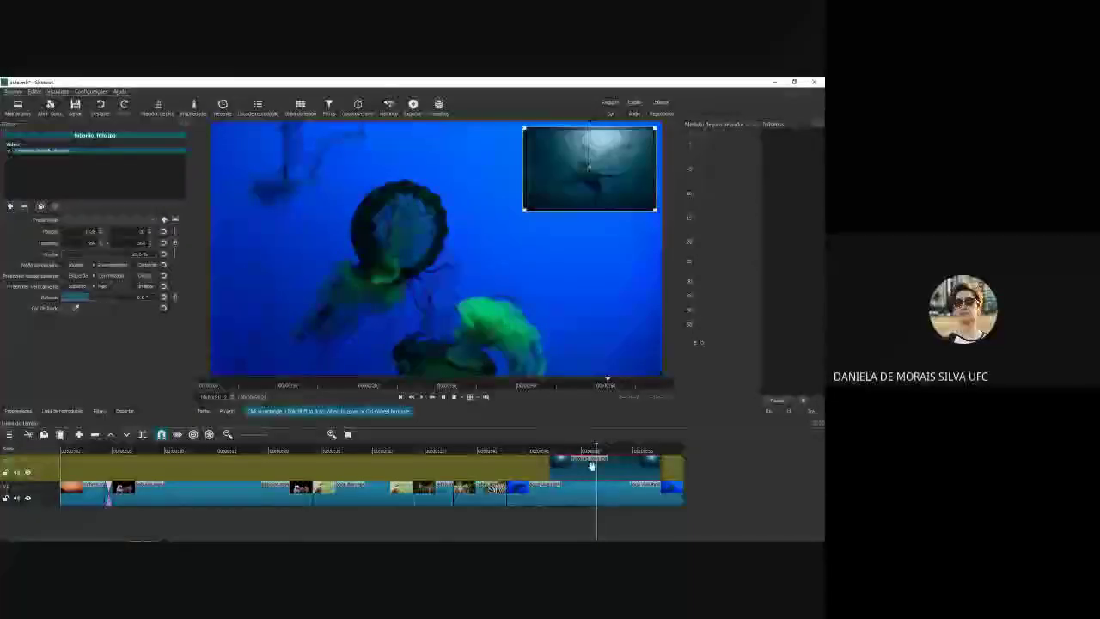
left_click_drag(556, 467, 554, 468)
Step: Play the jellyfish section with the lengthened shark photo inset, and save the project
left_click(520, 450)
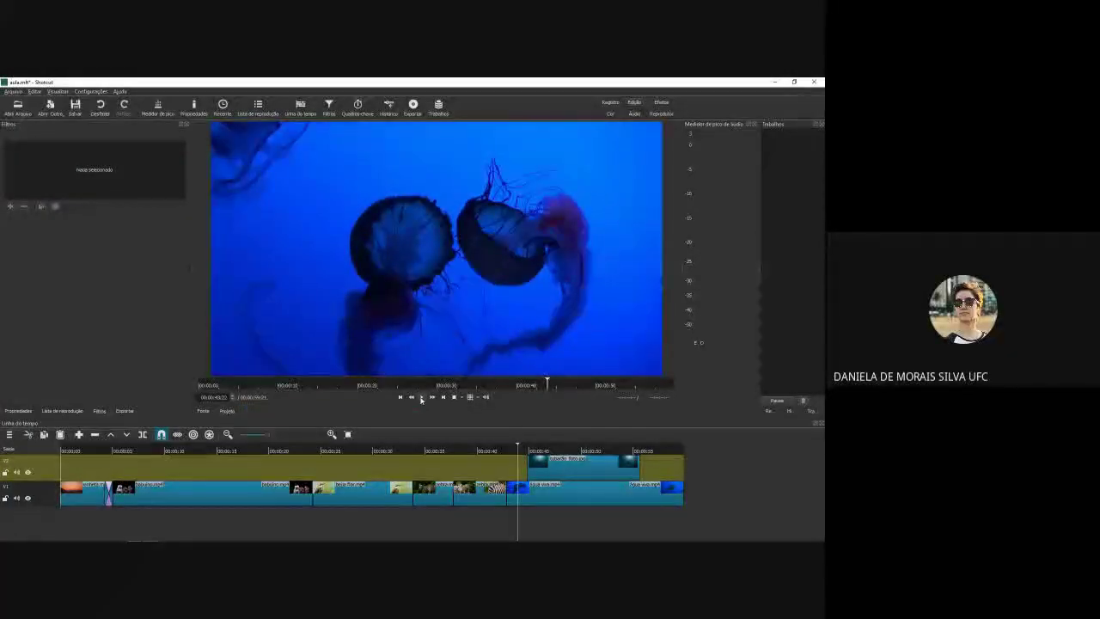
left_click(421, 398)
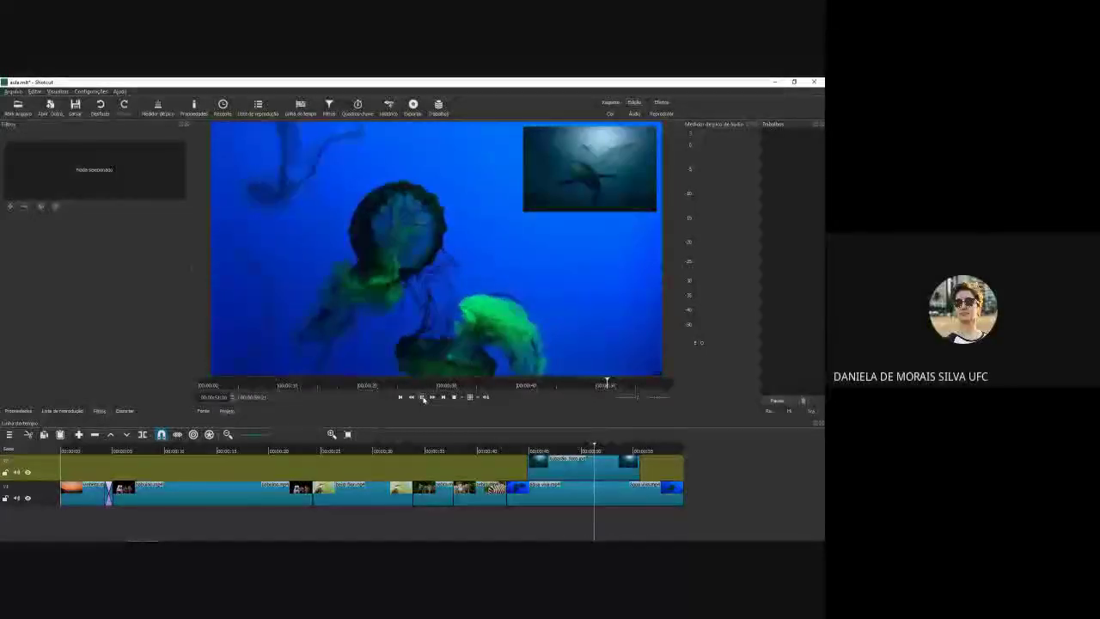
left_click(423, 398)
left_click_drag(599, 448, 690, 456)
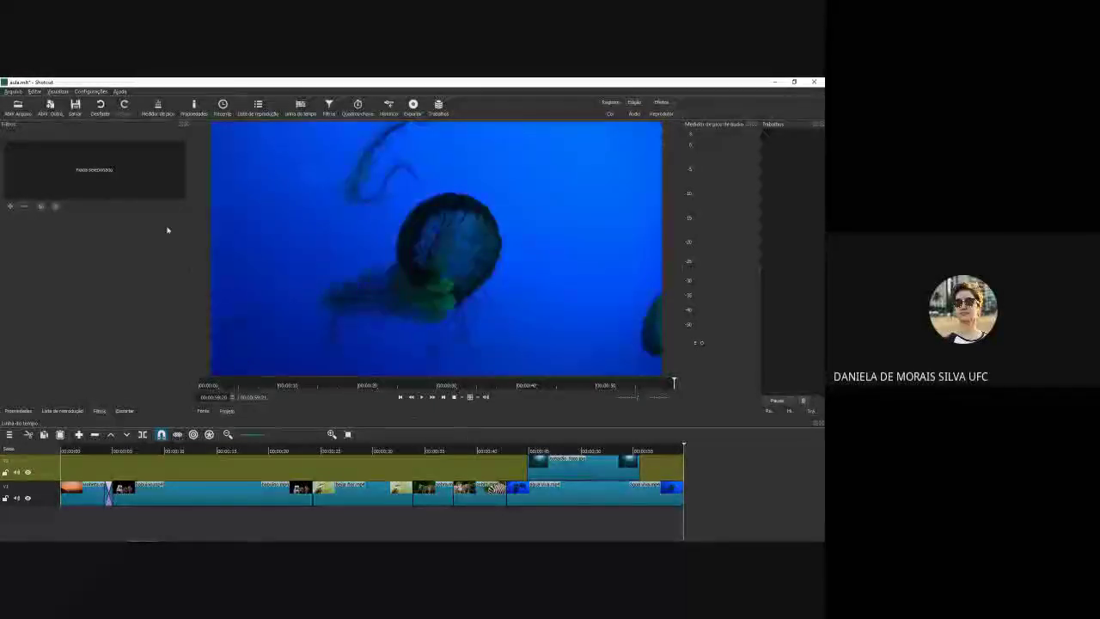
left_click(78, 108)
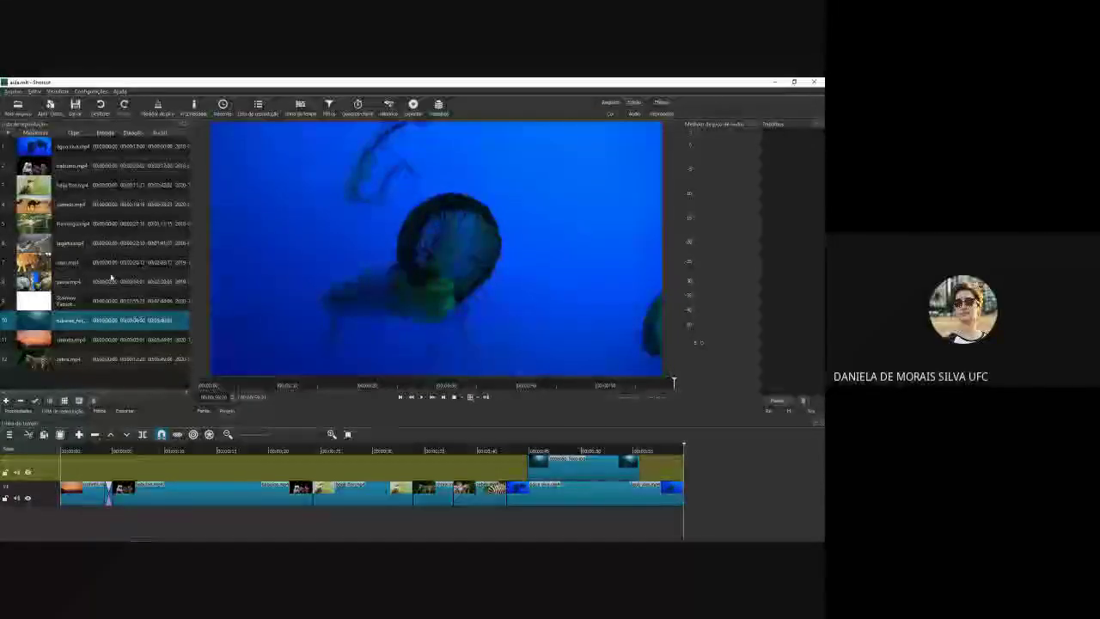
Step: Append the flamingo video from the playlist and place it on the lower track directly after the jellyfish clip
double_click(84, 225)
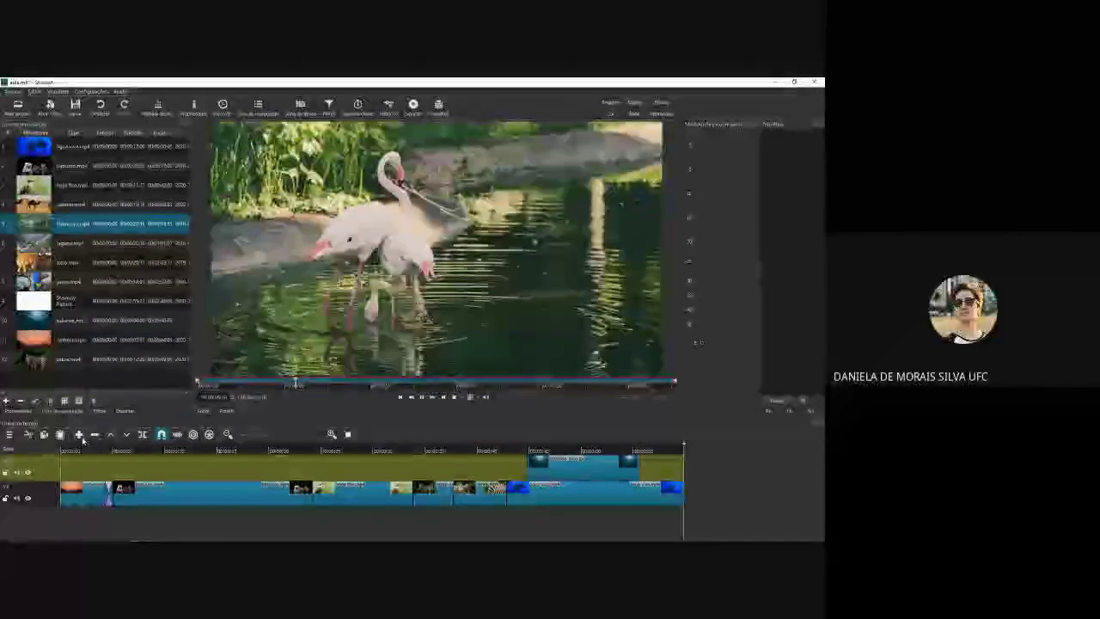
left_click(552, 469)
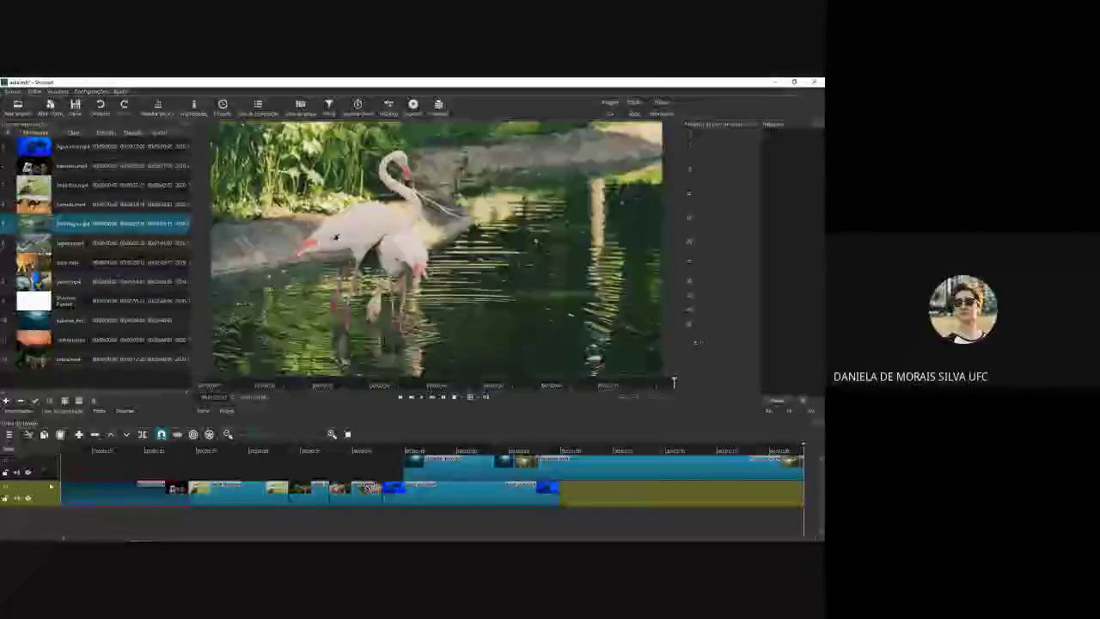
key("Up")
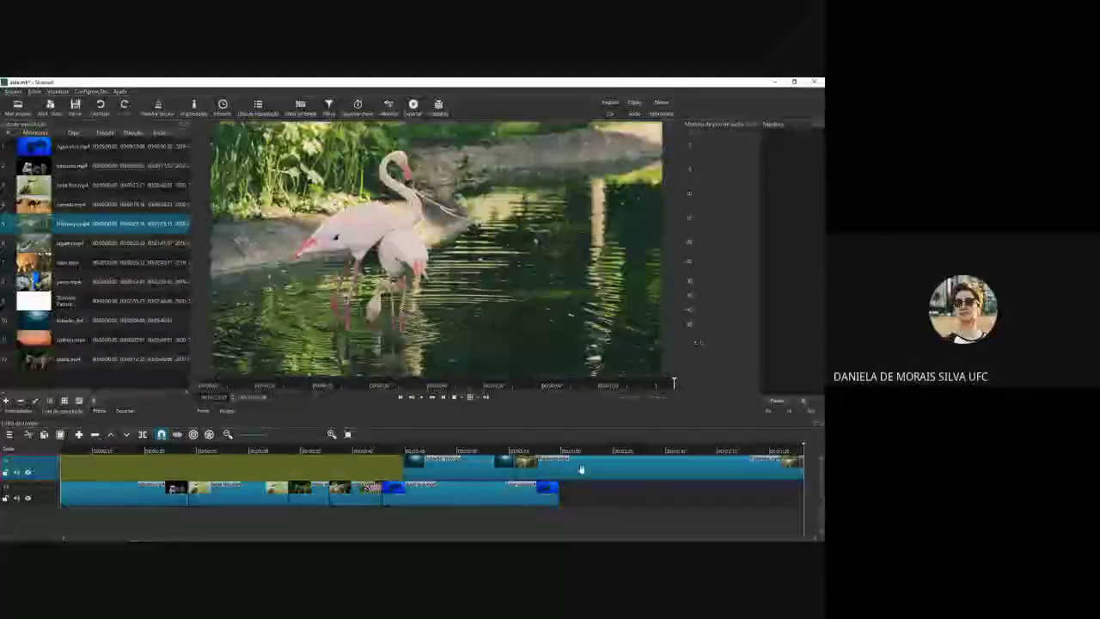
left_click_drag(572, 481, 590, 491)
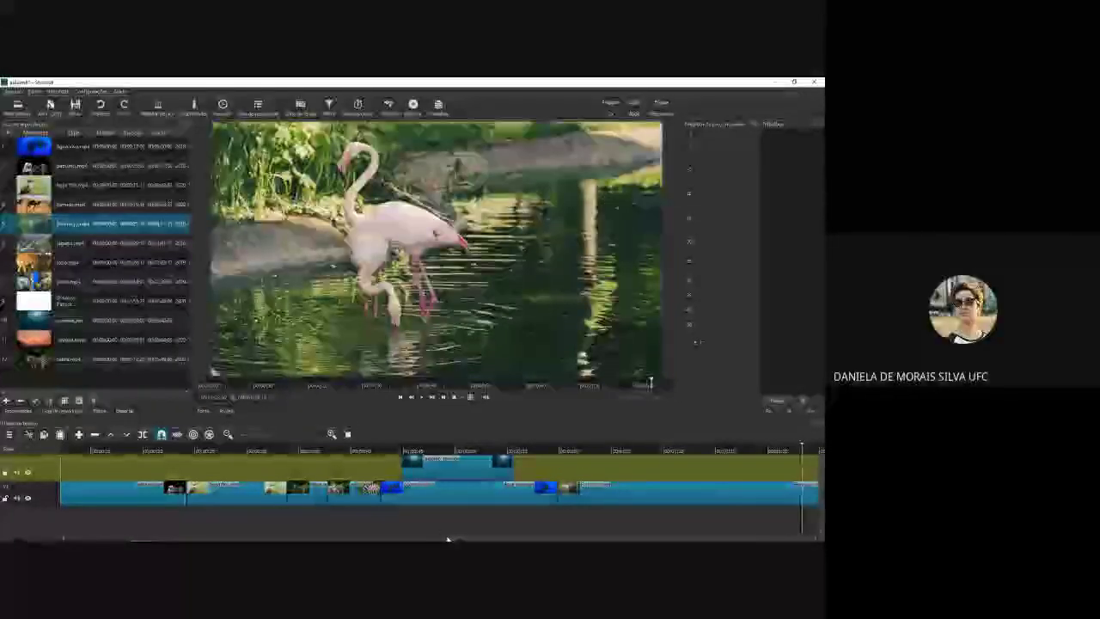
Step: Add the Brilho and Contraste filters to the flamingo clip, adjusting the brightness level and lowering the contrast
left_click_drag(447, 540, 477, 540)
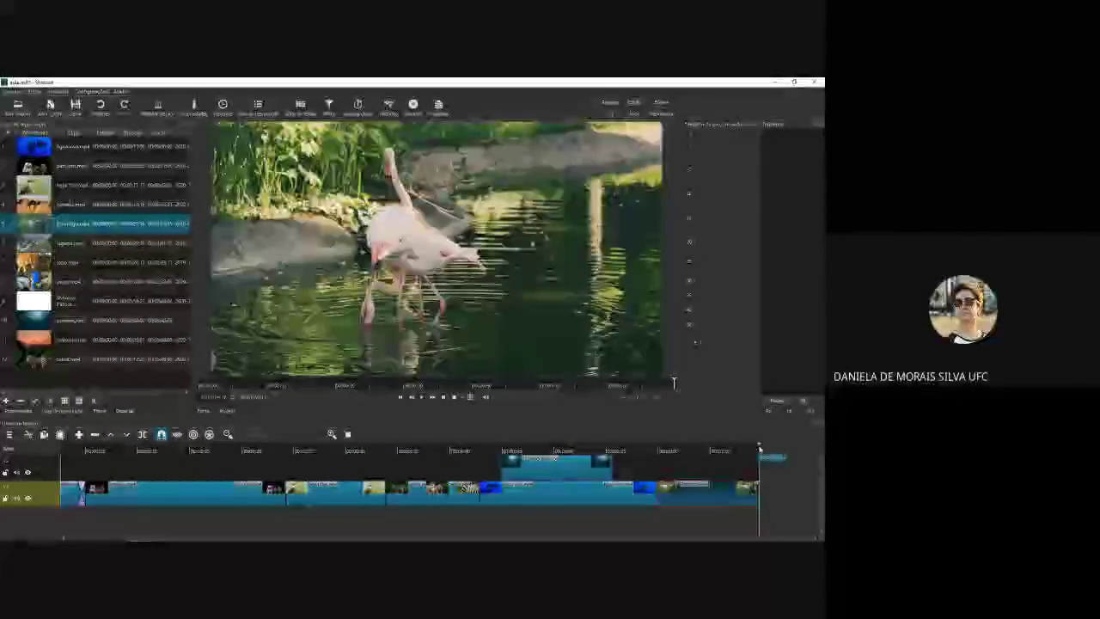
left_click(99, 410)
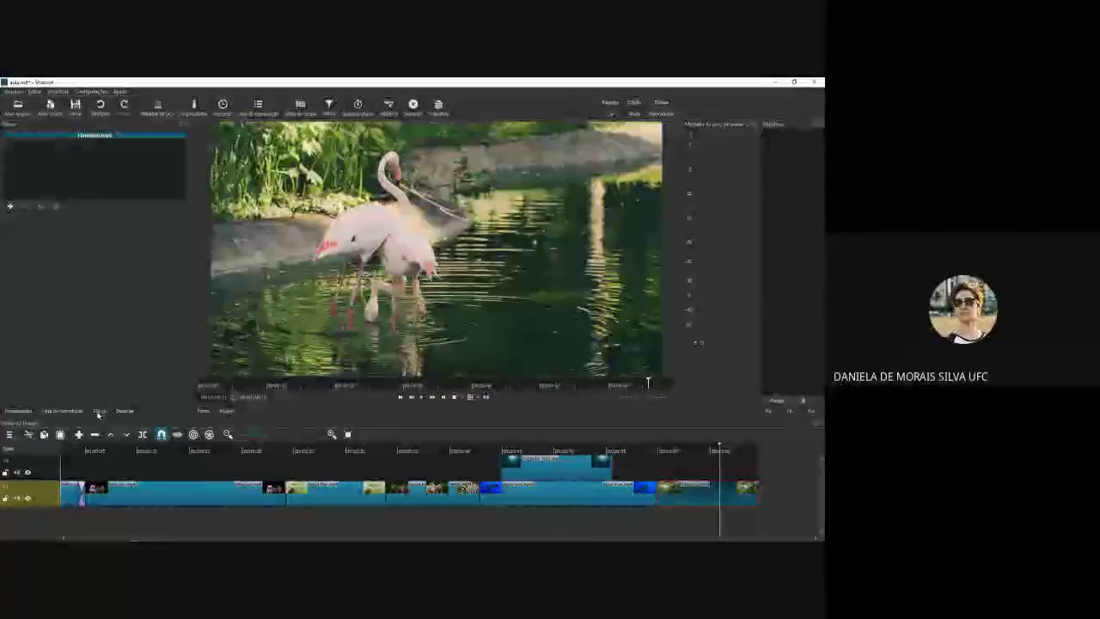
left_click(9, 208)
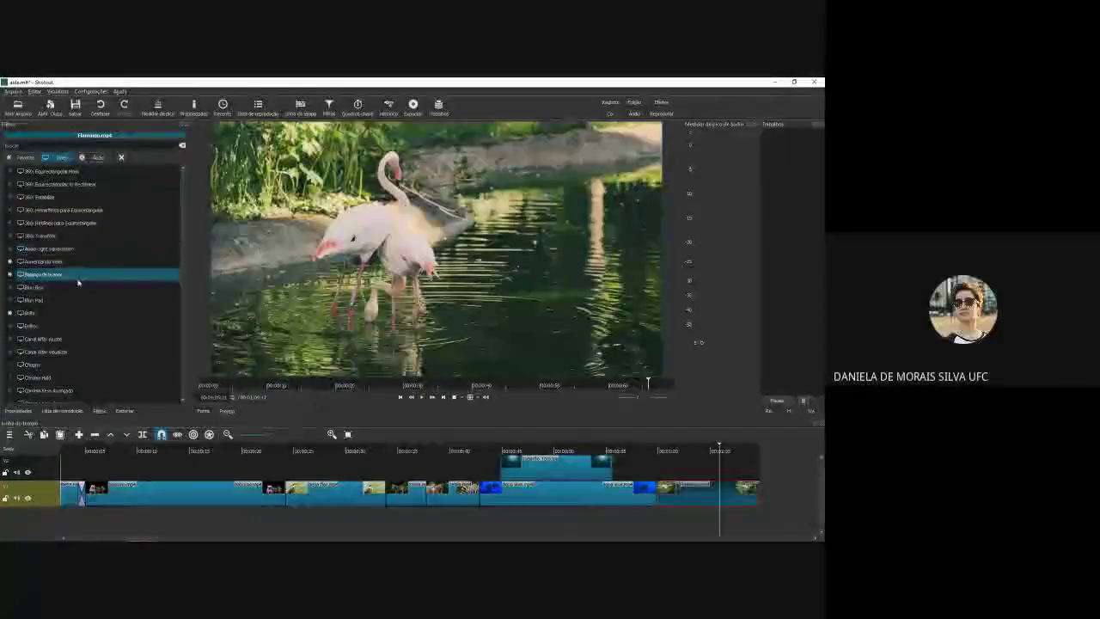
left_click(56, 314)
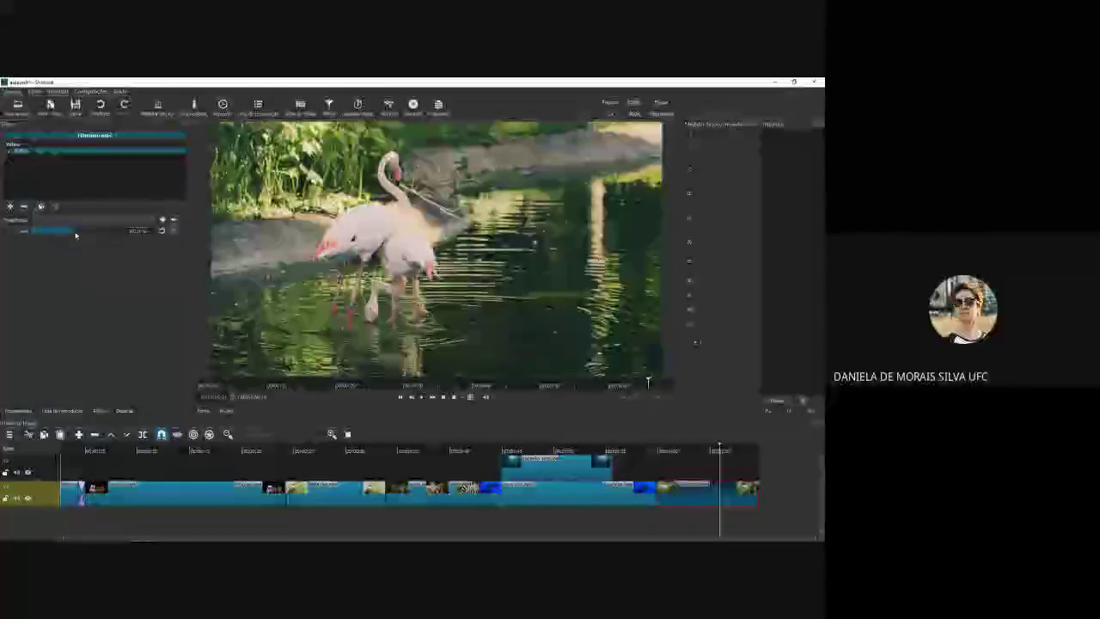
left_click_drag(102, 232, 61, 235)
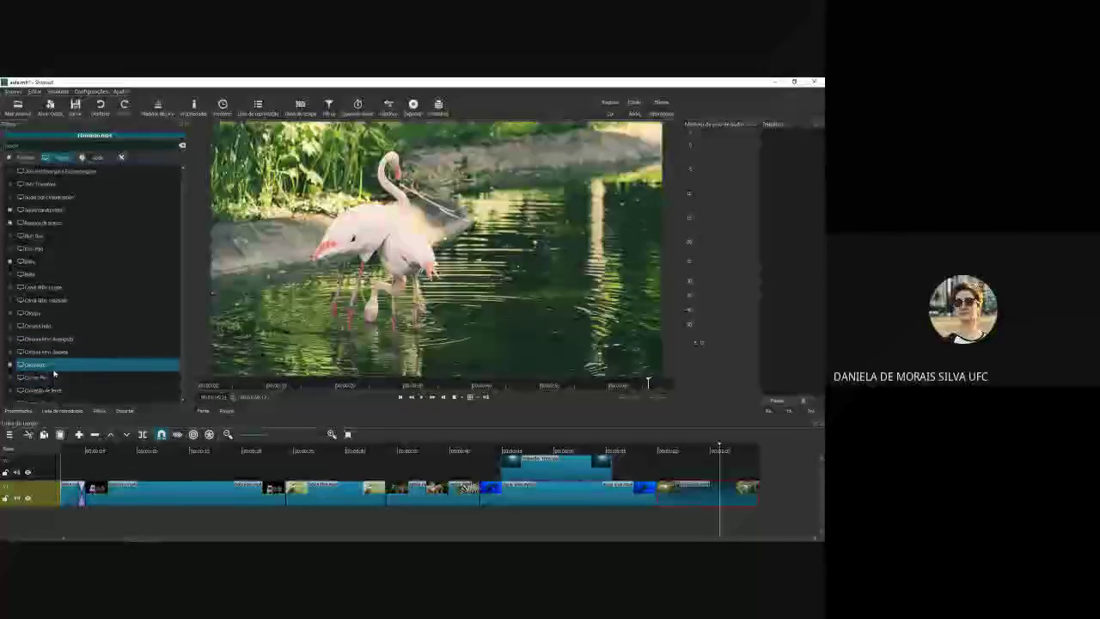
left_click(59, 377)
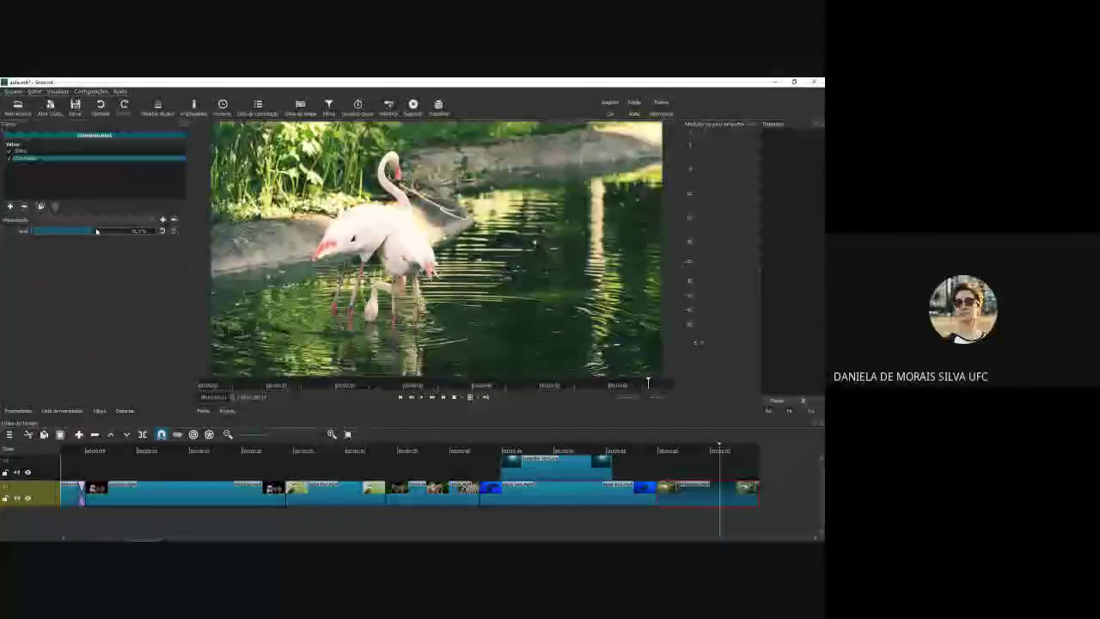
left_click_drag(77, 233, 63, 237)
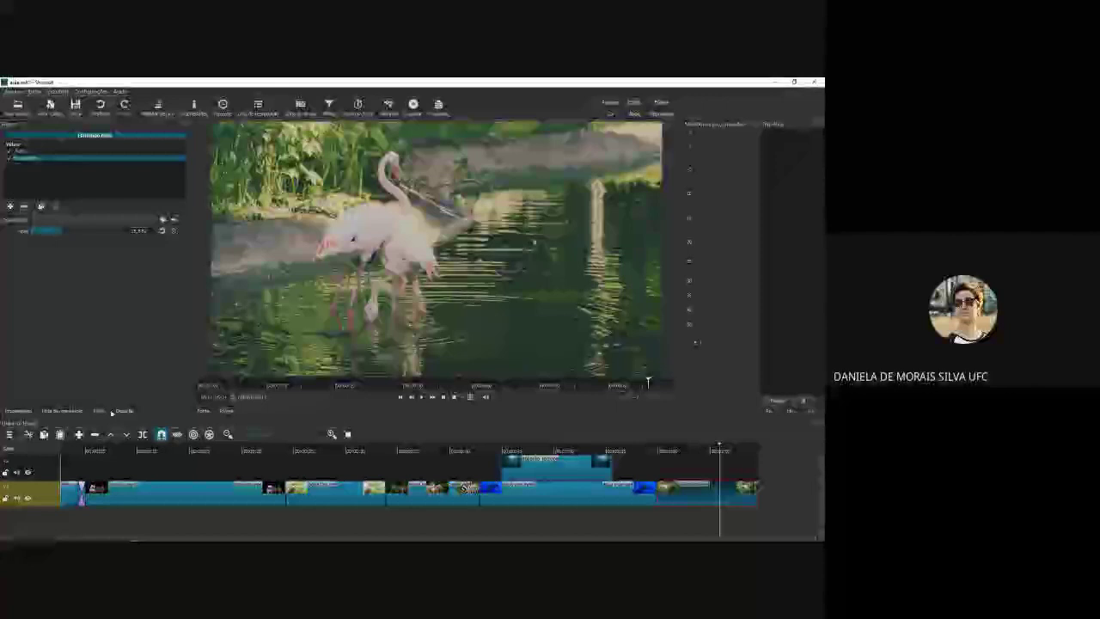
Step: Add the Saturação filter to the flamingo clip, set its level to 0 %, and play that section
left_click(10, 207)
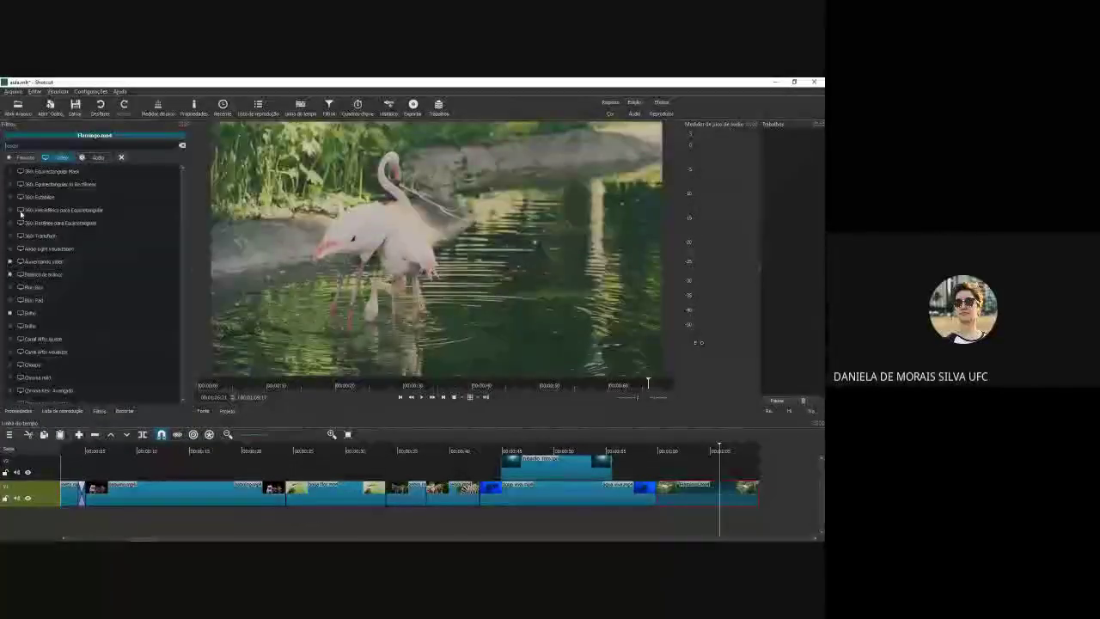
scroll(81, 251, "down", 10)
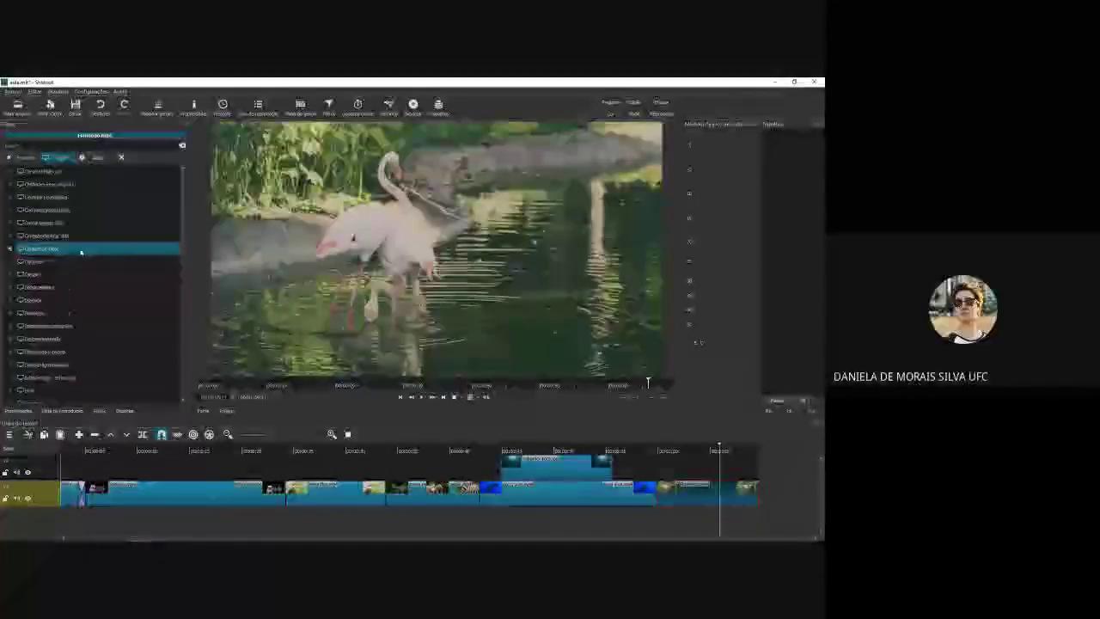
scroll(81, 251, "down", 2)
left_click(52, 362)
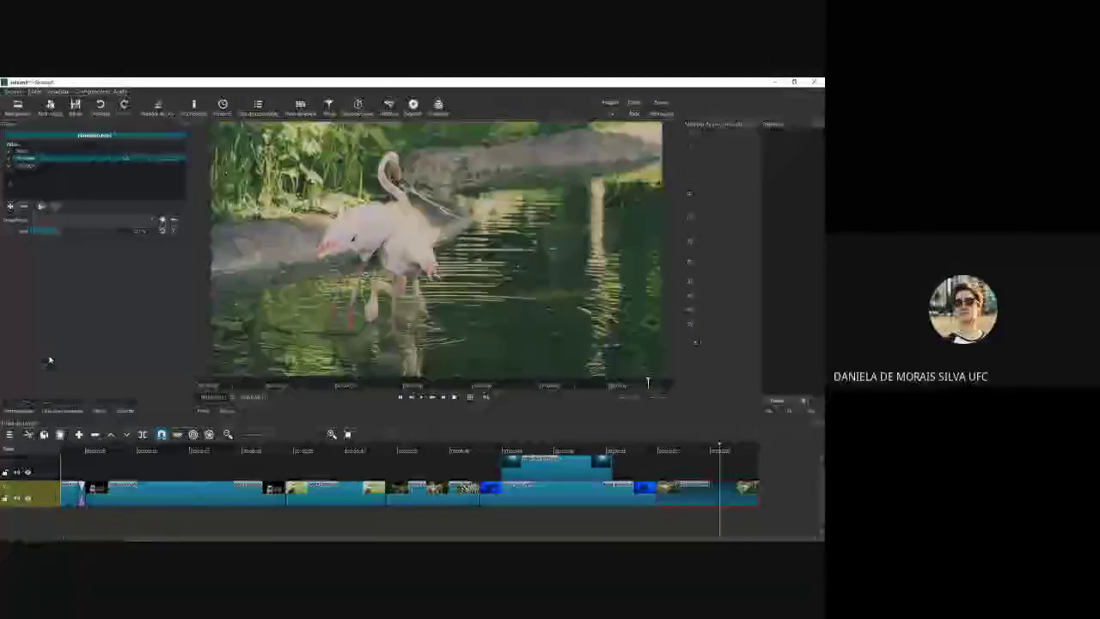
left_click_drag(59, 231, 6, 248)
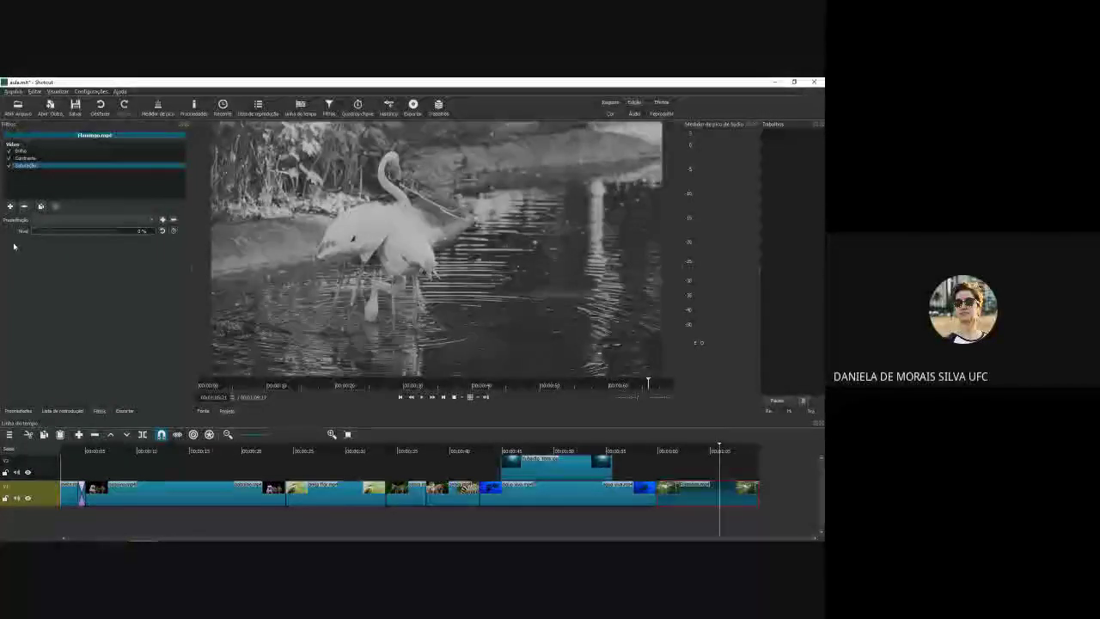
left_click(702, 451)
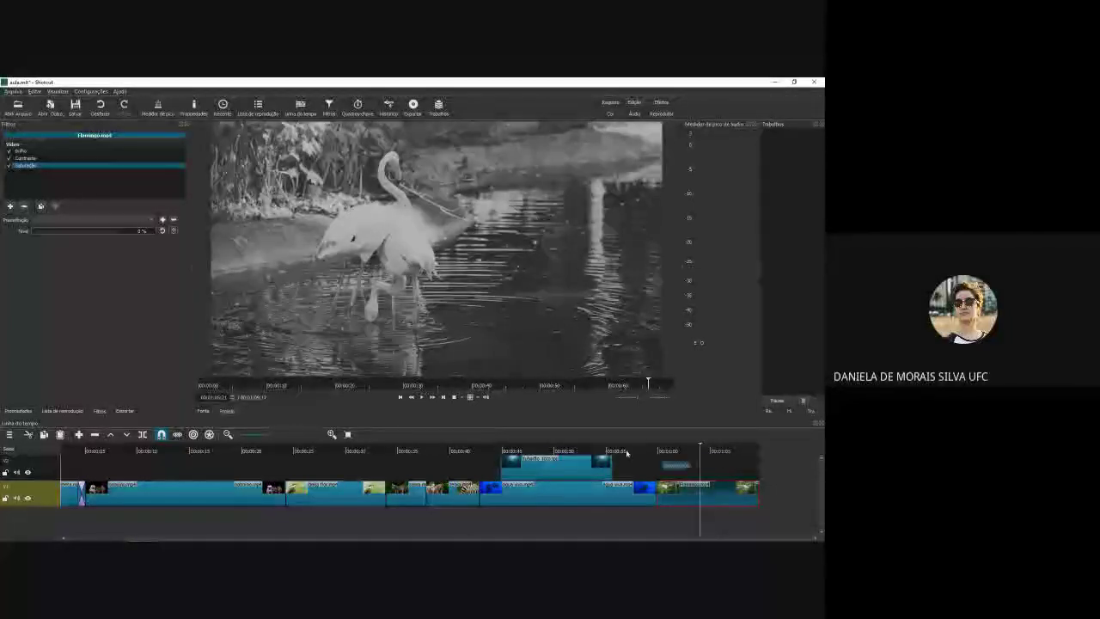
left_click(423, 398)
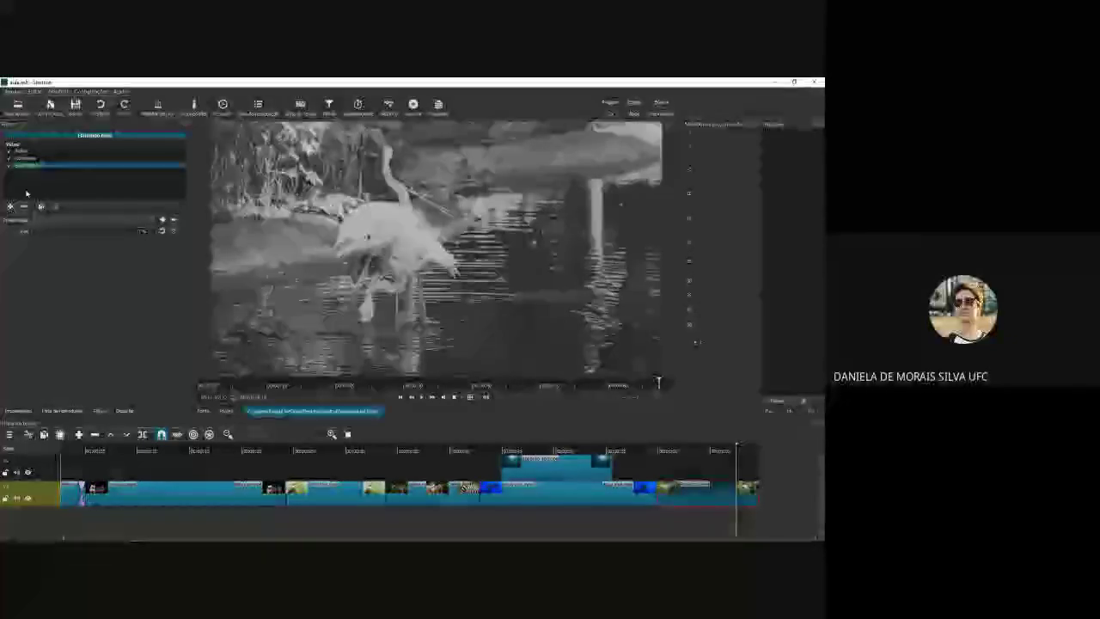
Step: Append lagarta.mp4 from the playlist to the end of the lower track, after the flamingo clip
left_click(62, 410)
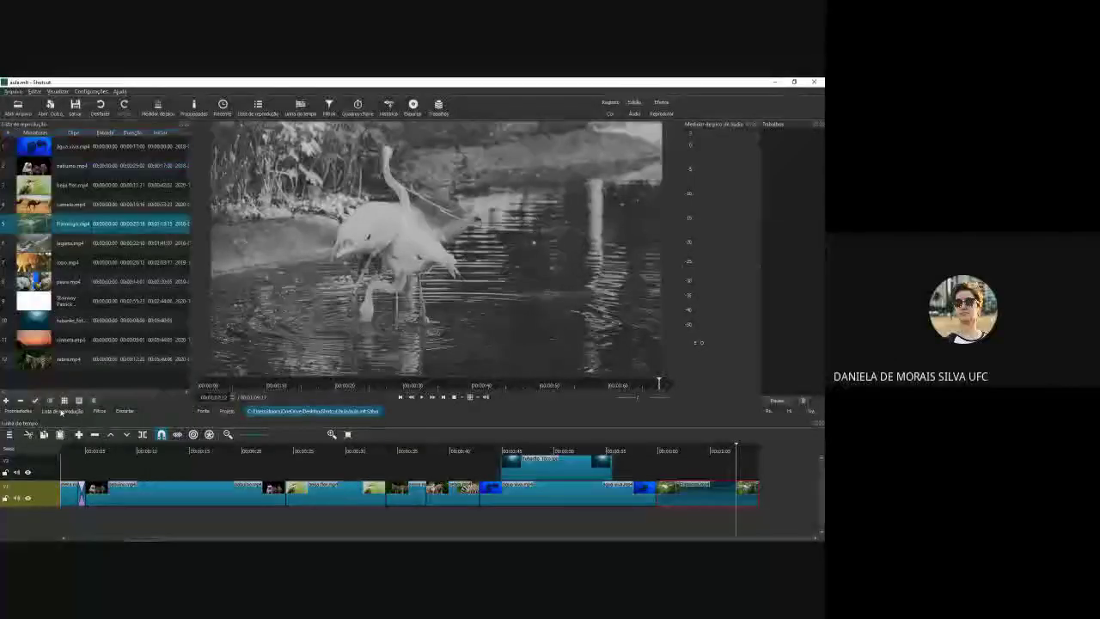
left_click(756, 449)
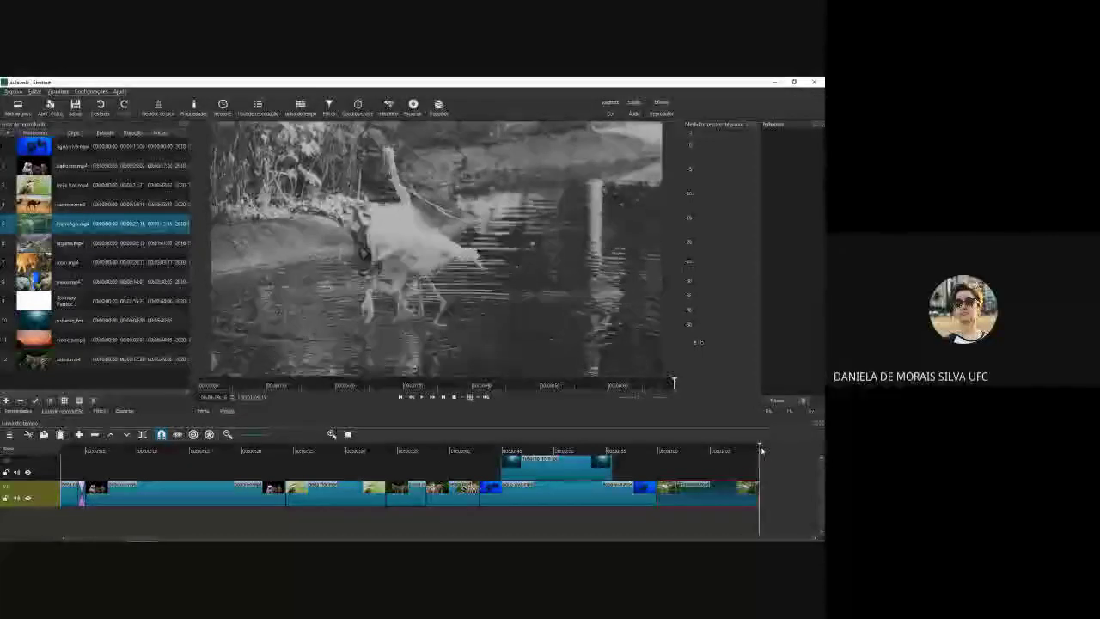
double_click(100, 250)
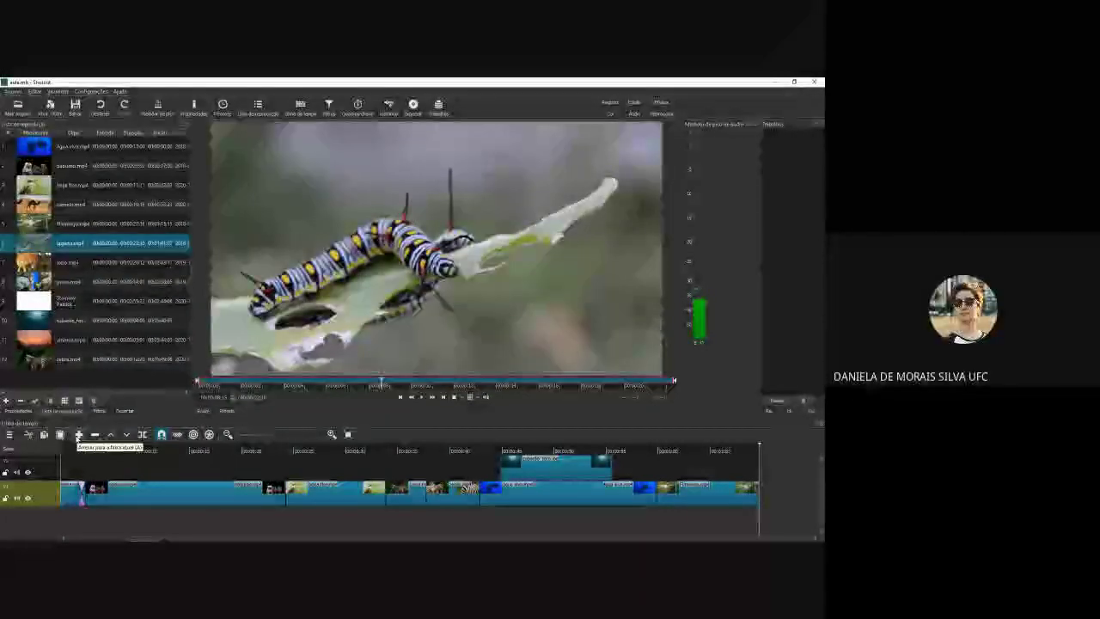
left_click(78, 435)
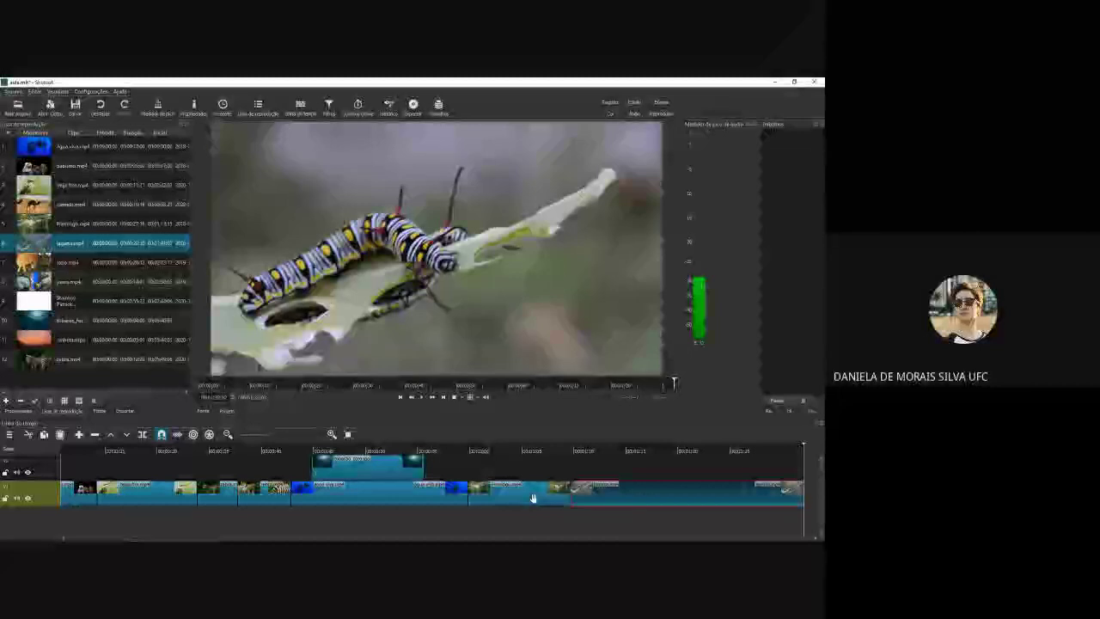
Step: Detach the audio from the caterpillar clip on the lower track and delete the detached audio clip
left_click(648, 508)
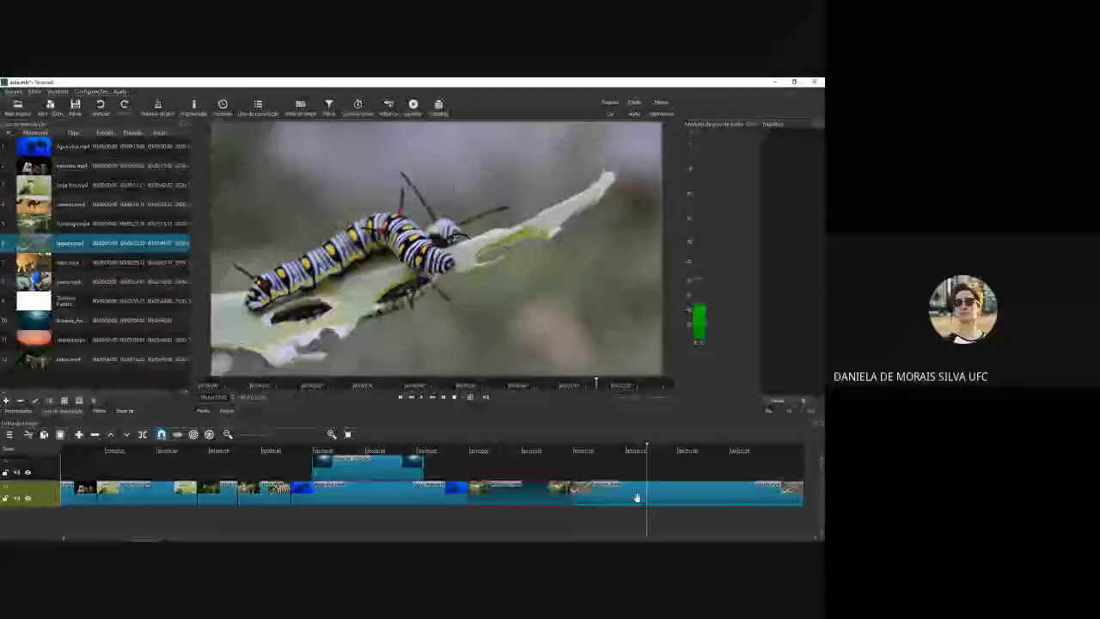
left_click(636, 502)
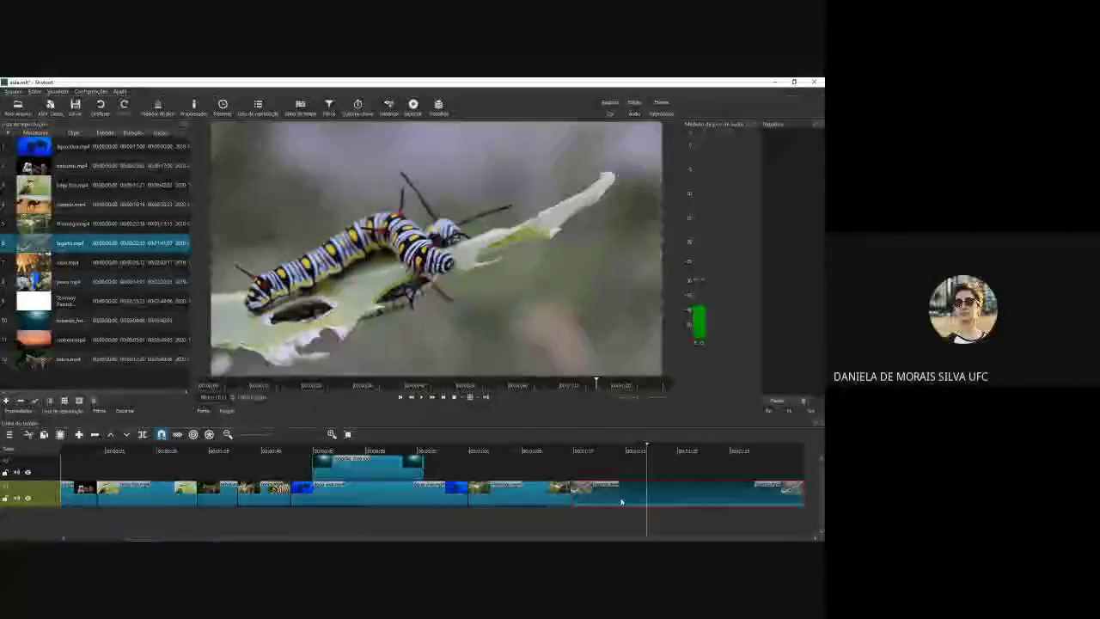
right_click(682, 496)
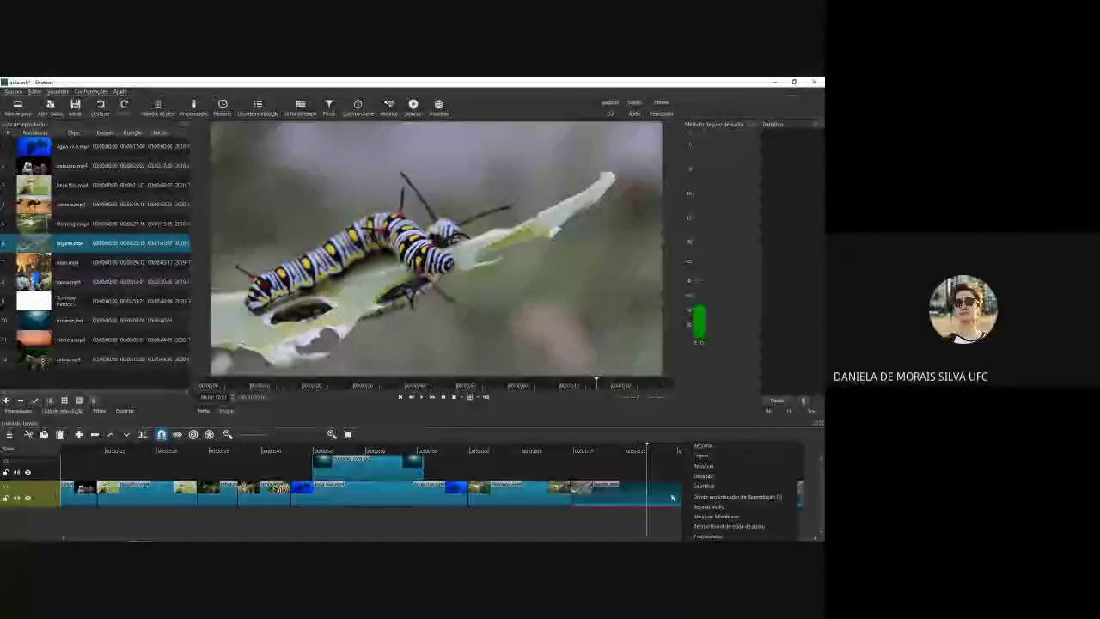
left_click(671, 494)
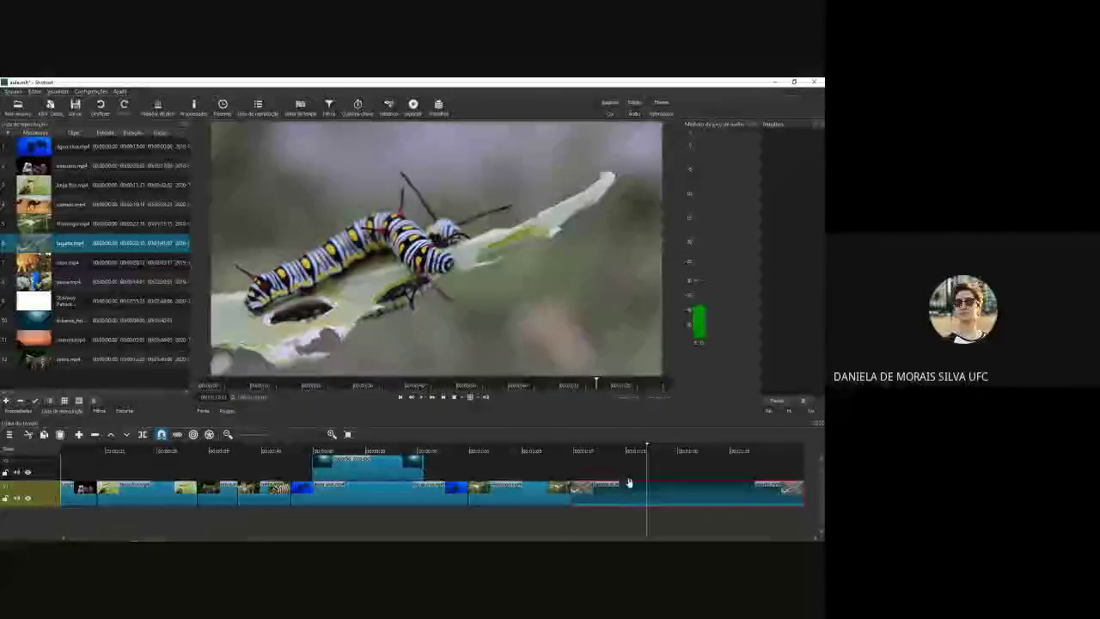
right_click(684, 492)
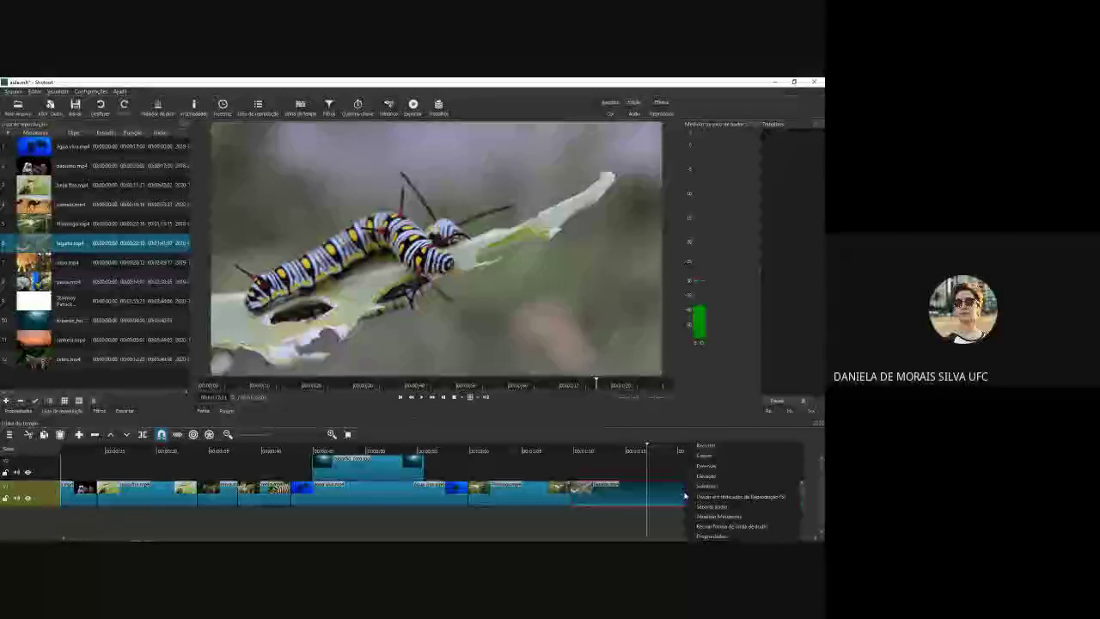
left_click(699, 507)
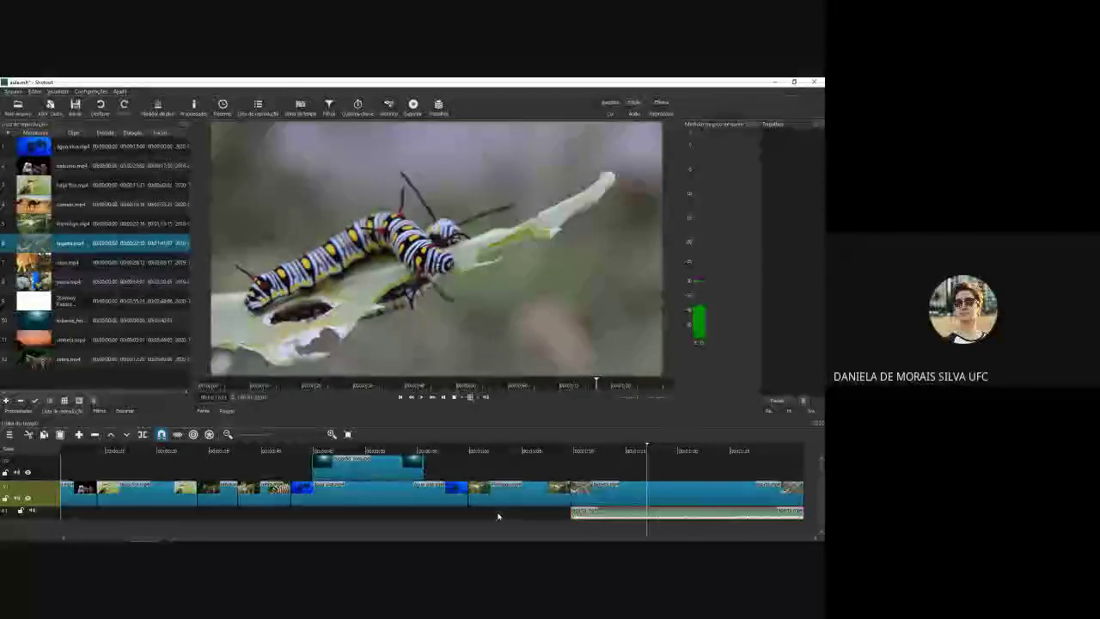
left_click(621, 513)
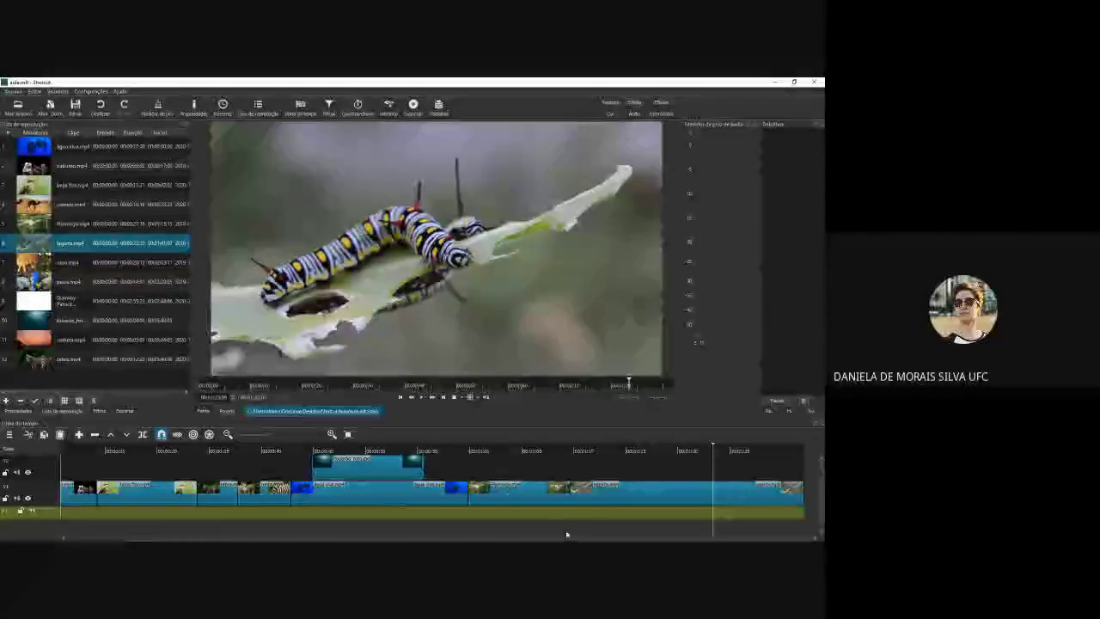
Step: Append the Stairway music file from the playlist to the audio track, starting at the beginning of the timeline
left_click_drag(559, 539, 394, 539)
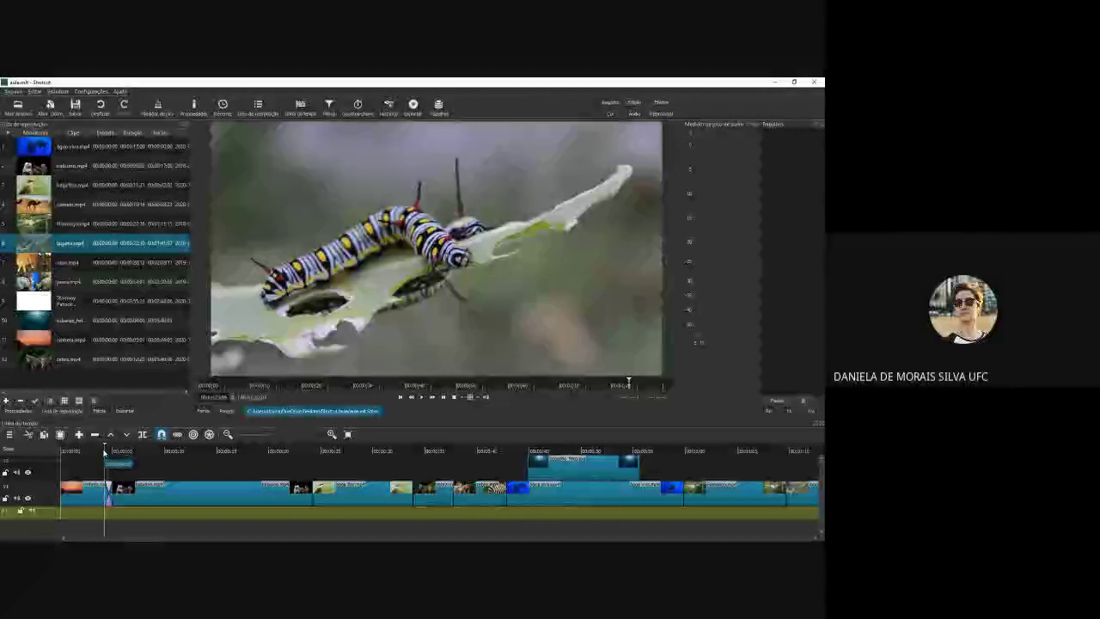
left_click(62, 453)
key("space")
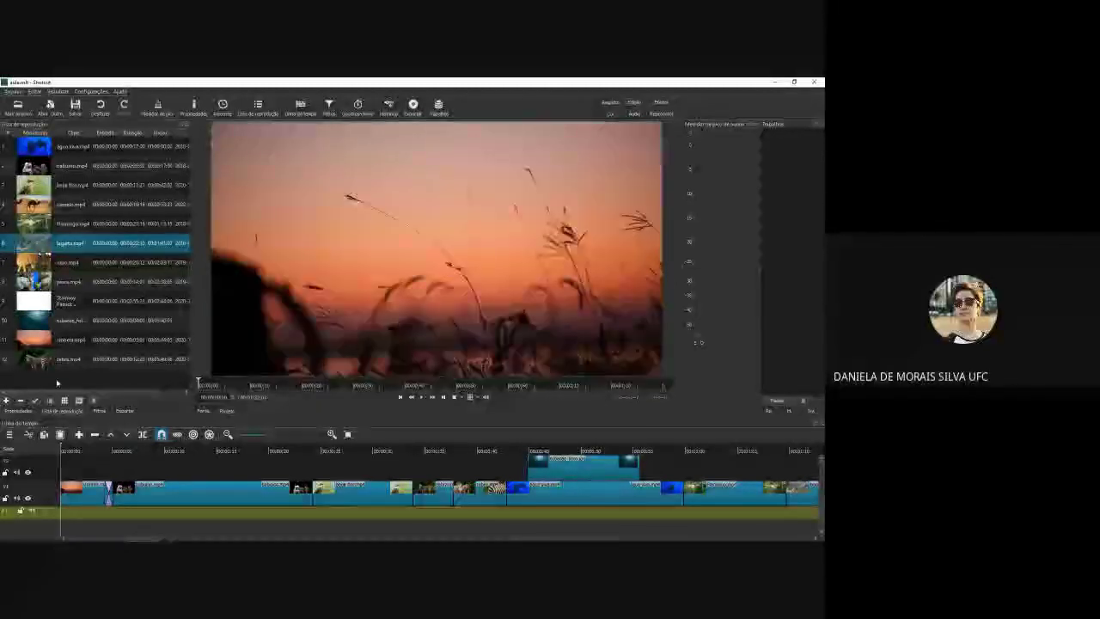
double_click(86, 301)
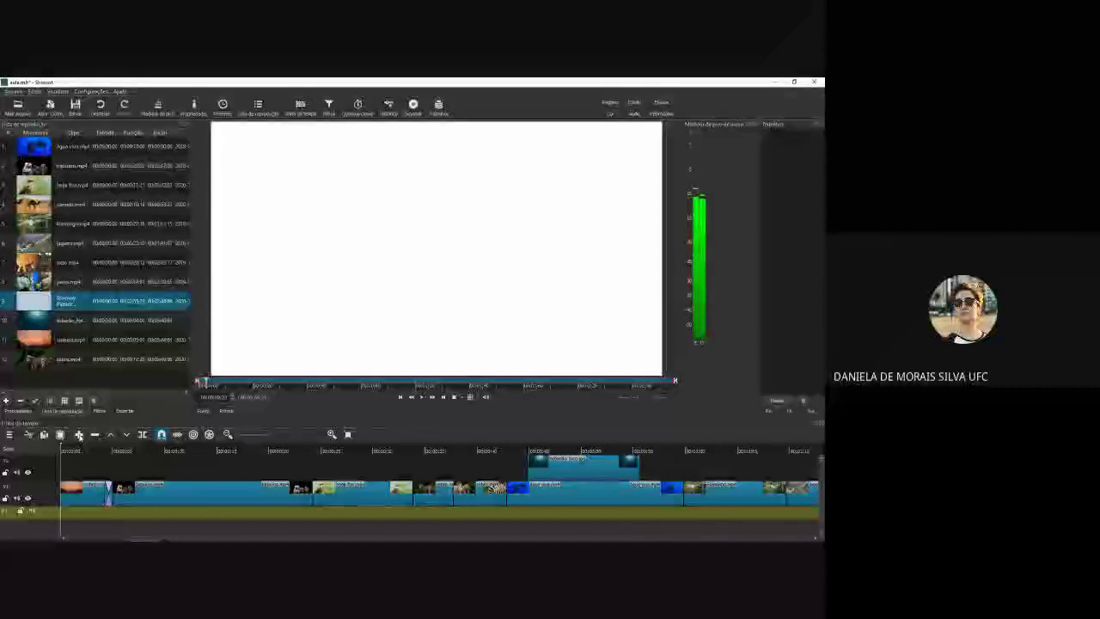
key("ctrl+z")
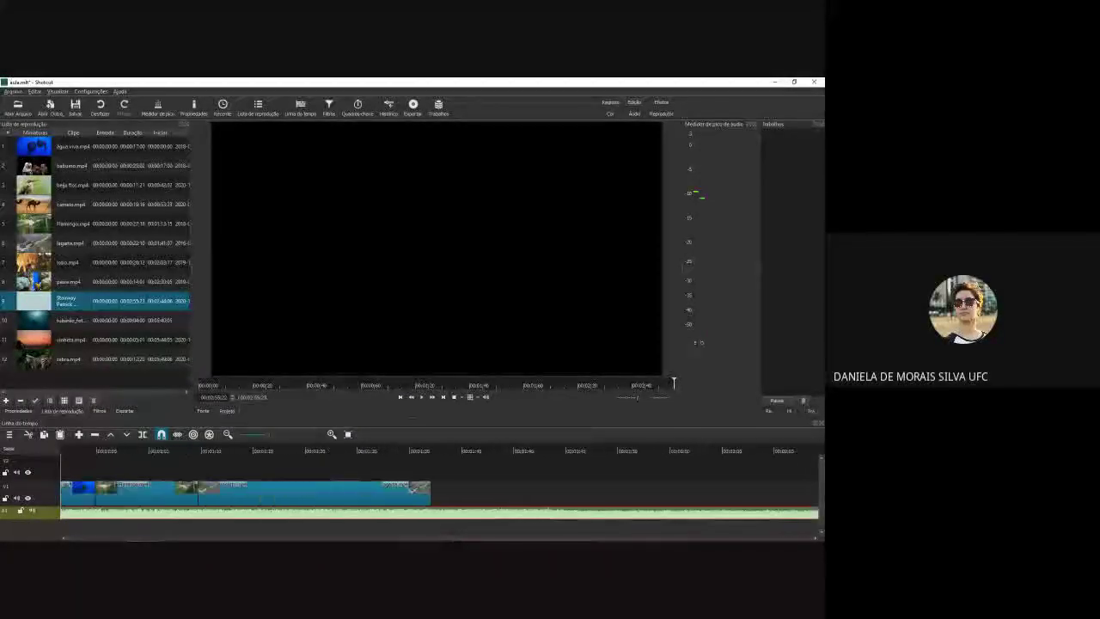
key("ctrl+y")
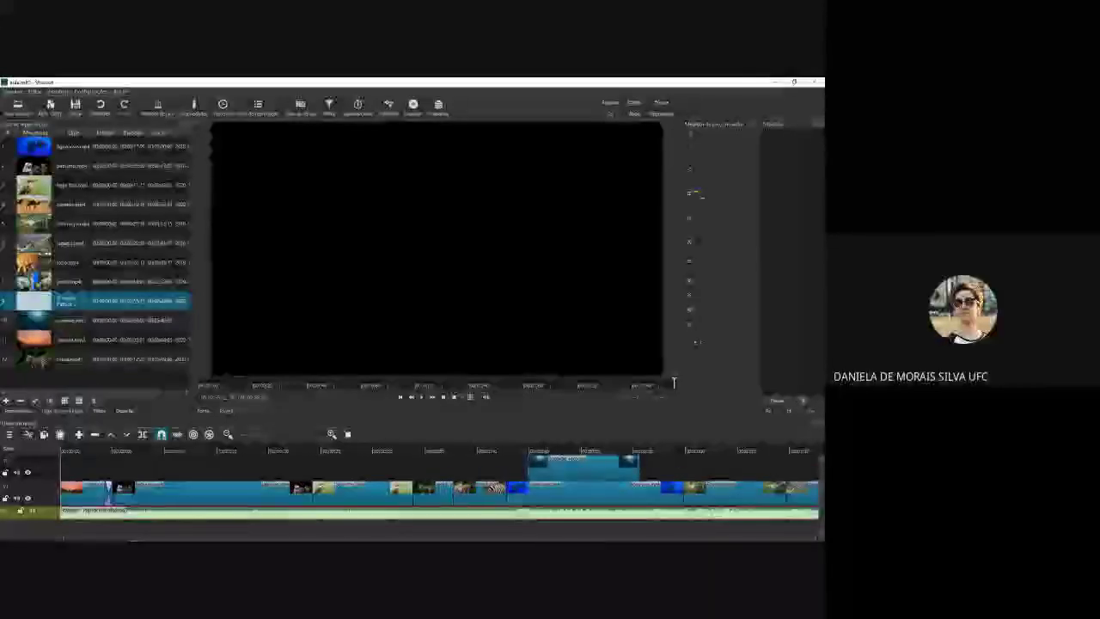
Step: Split the music at the end of the caterpillar clip and delete the excess part beyond it
left_click_drag(129, 538, 318, 538)
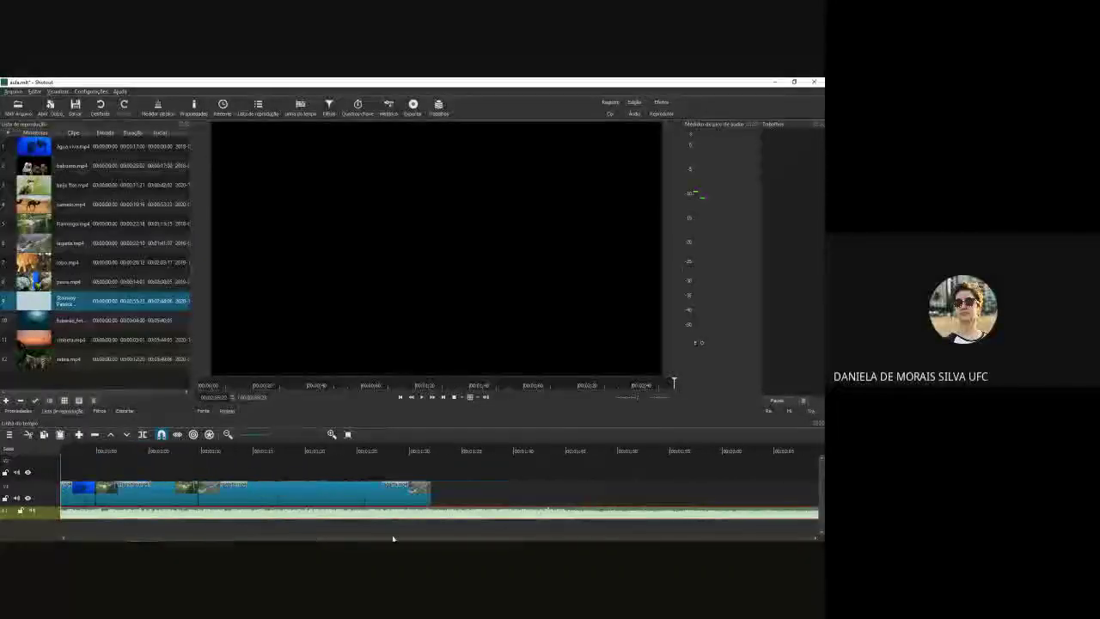
left_click_drag(404, 539, 408, 539)
left_click(375, 449)
left_click_drag(375, 449, 369, 450)
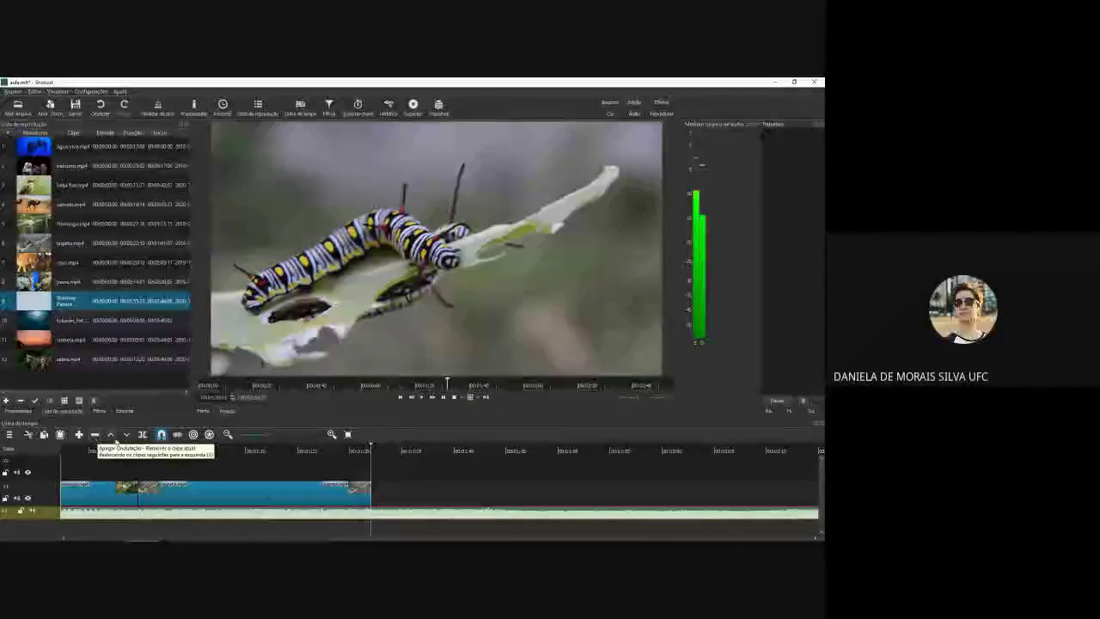
left_click(405, 512)
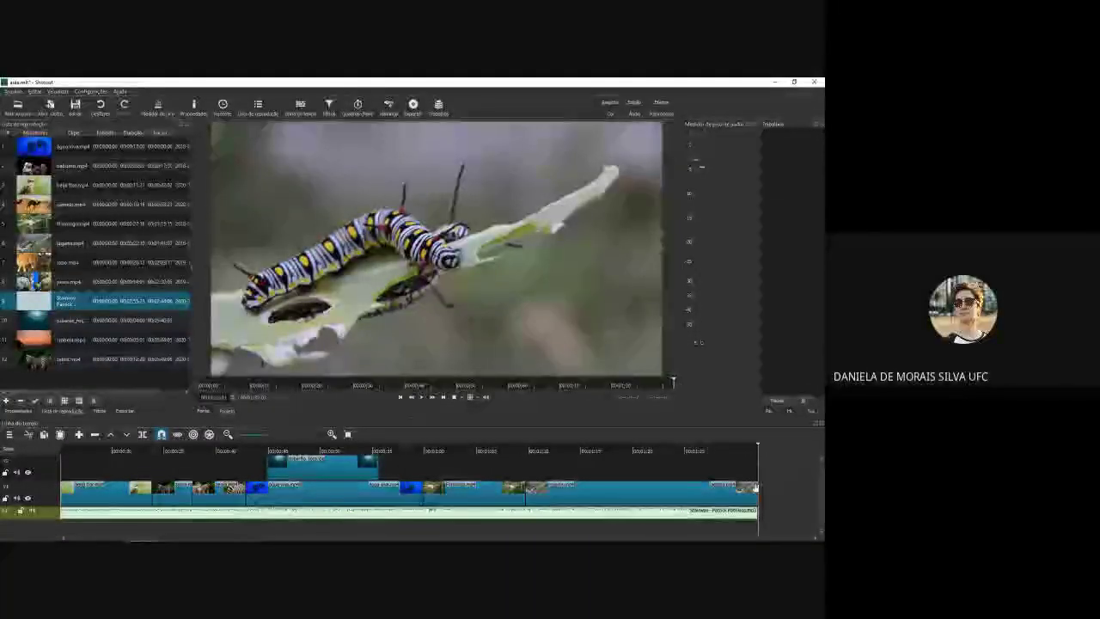
Step: Play the project from the beginning of the timeline with the music, and save it
scroll(589, 540, "left", 5)
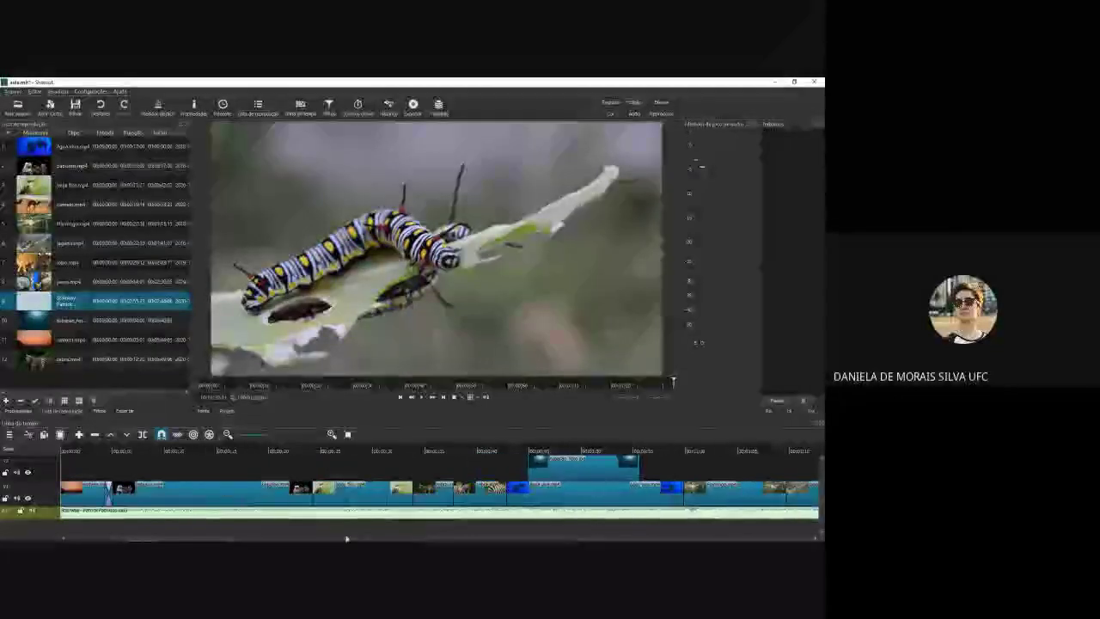
left_click(60, 452)
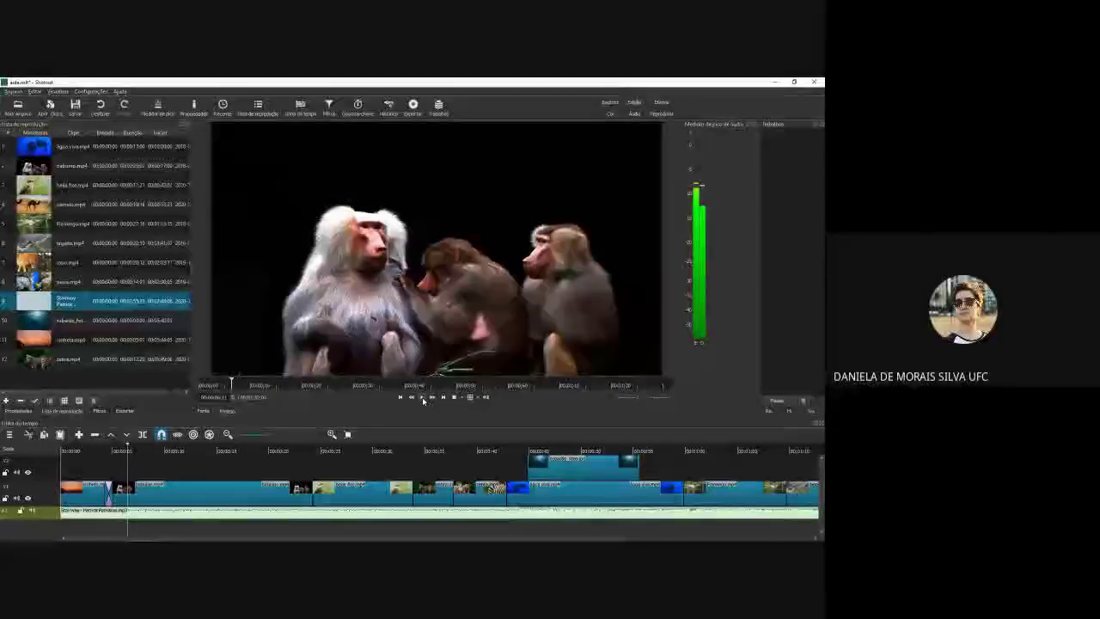
left_click(78, 114)
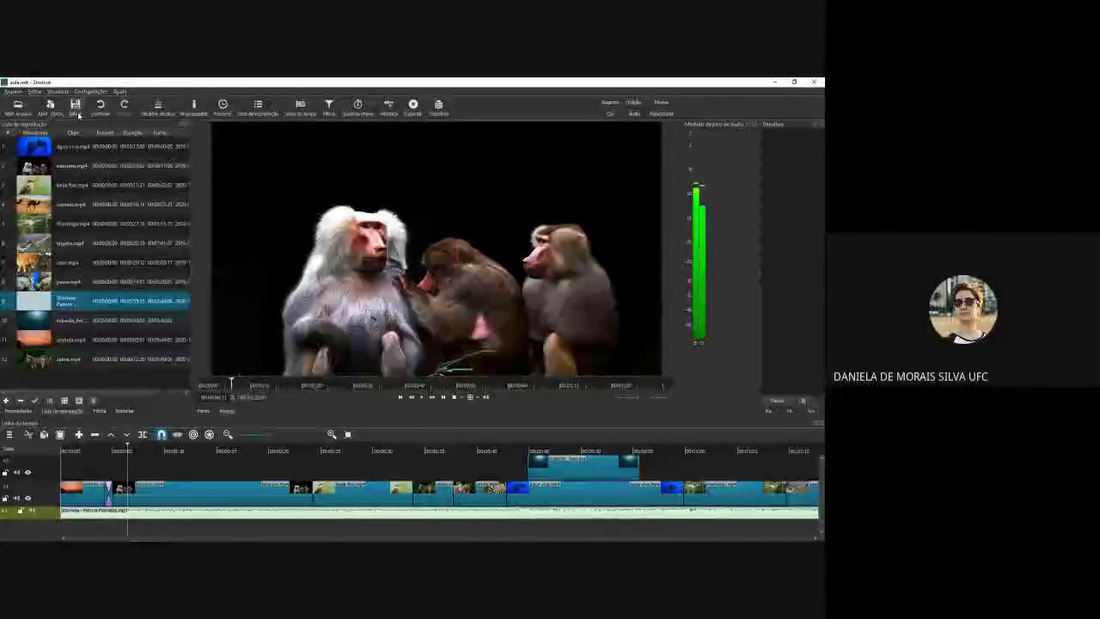
Step: Export the timeline as an MP4 video to the desktop using the YouTube preset
left_click(132, 412)
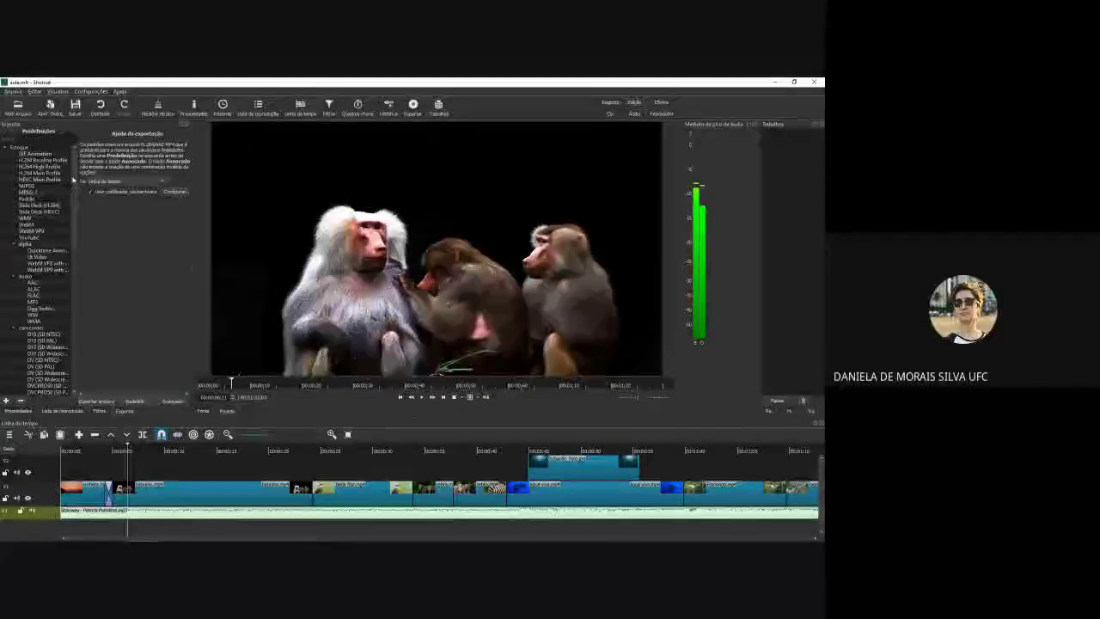
left_click(34, 239)
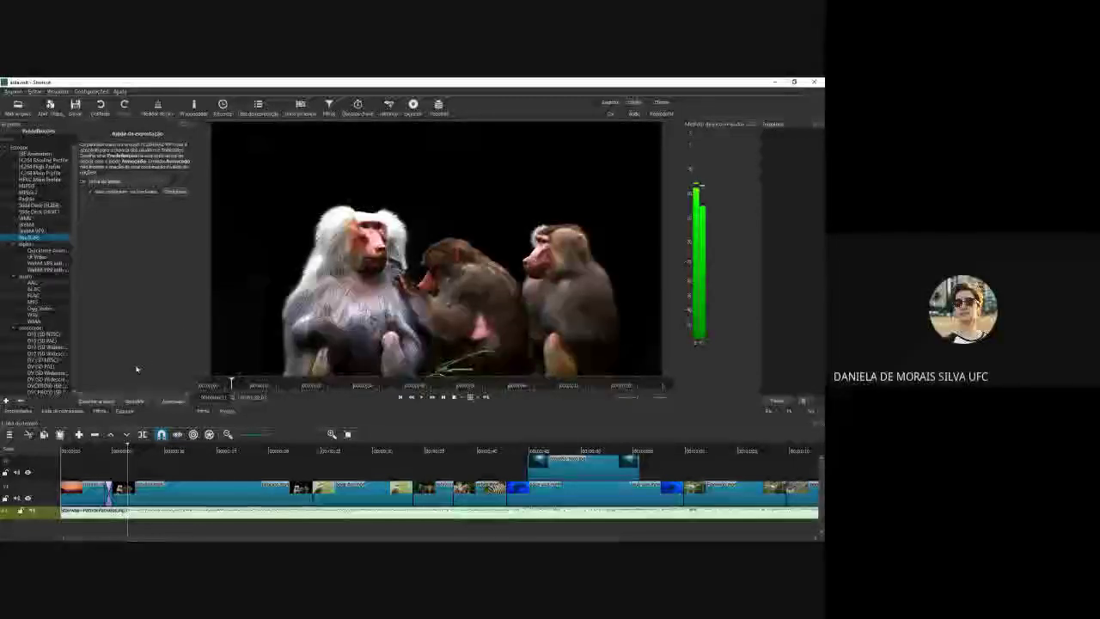
left_click(109, 403)
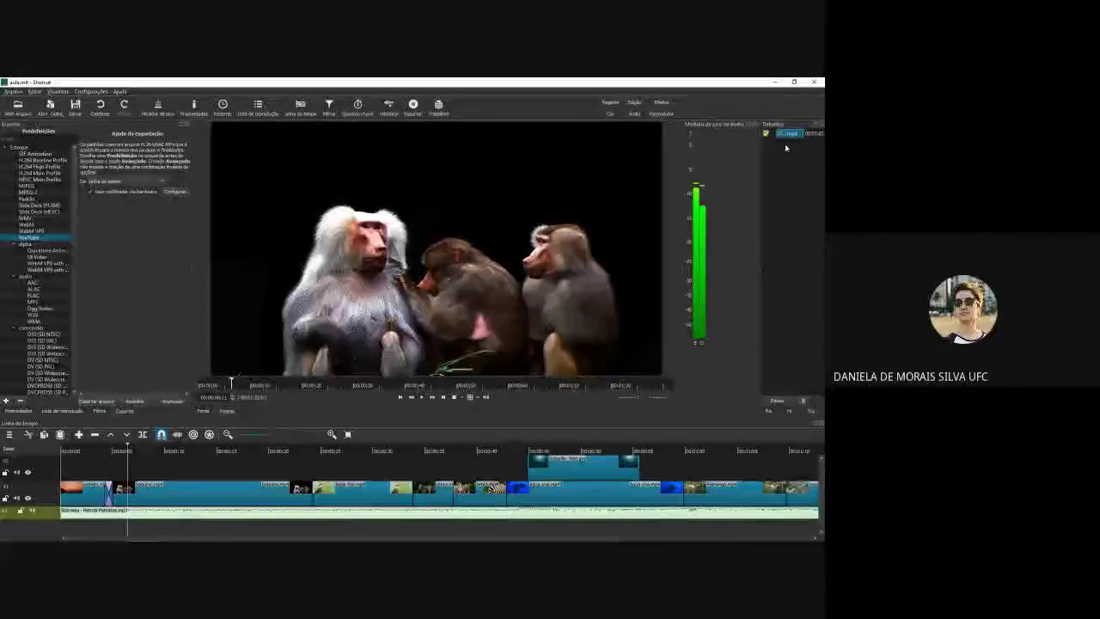
Step: Switch to the desktop, open the exported MP4 video in the media player and watch it full screen
left_click(775, 83)
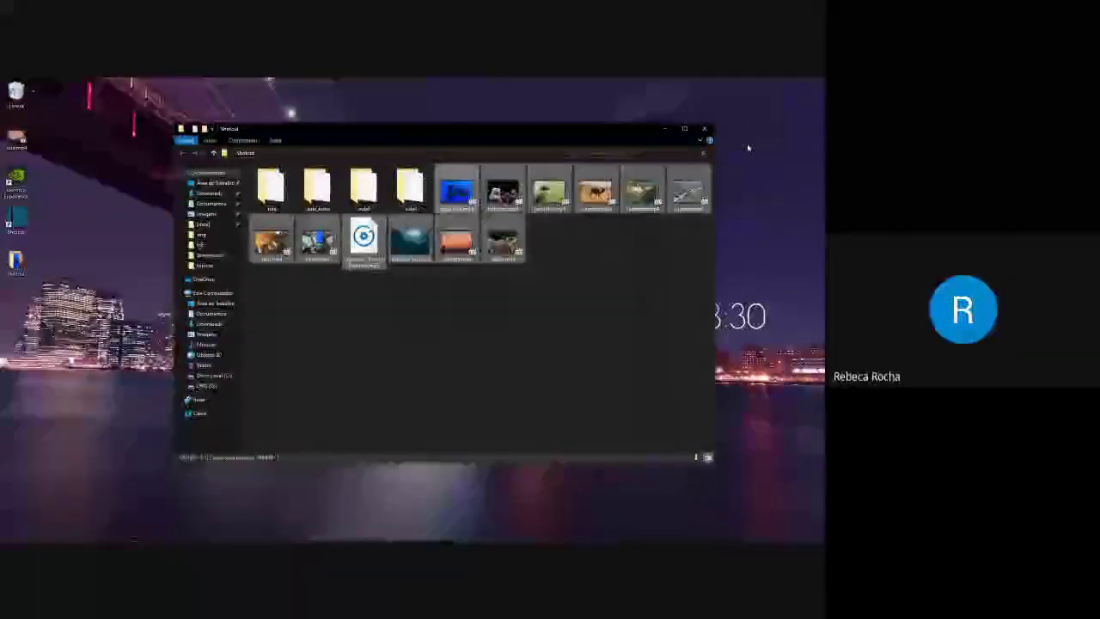
key("super+d")
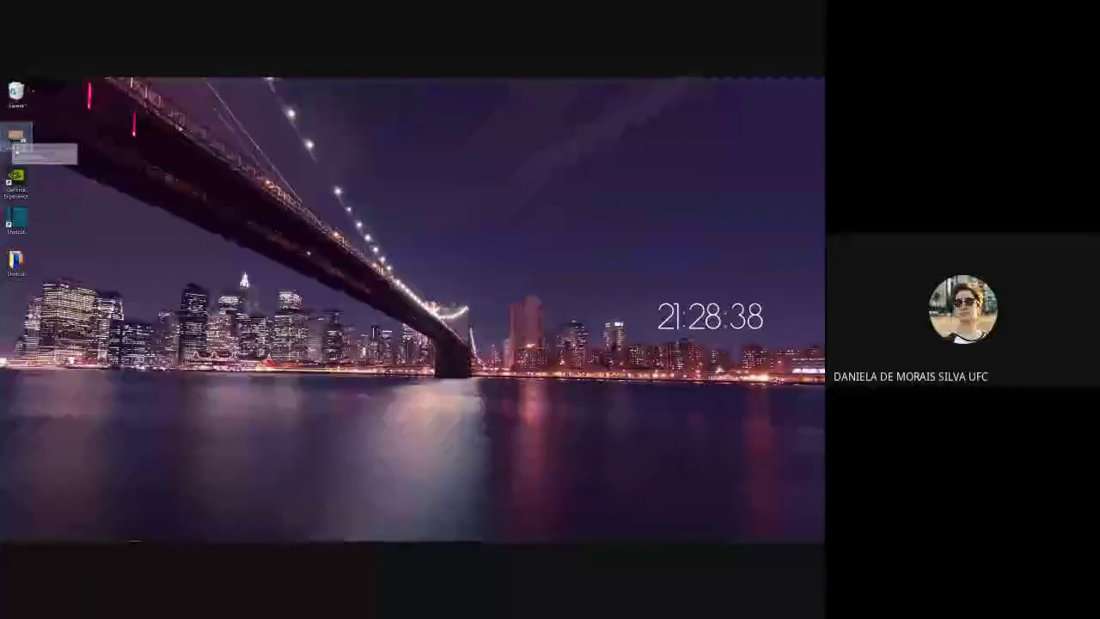
double_click(15, 138)
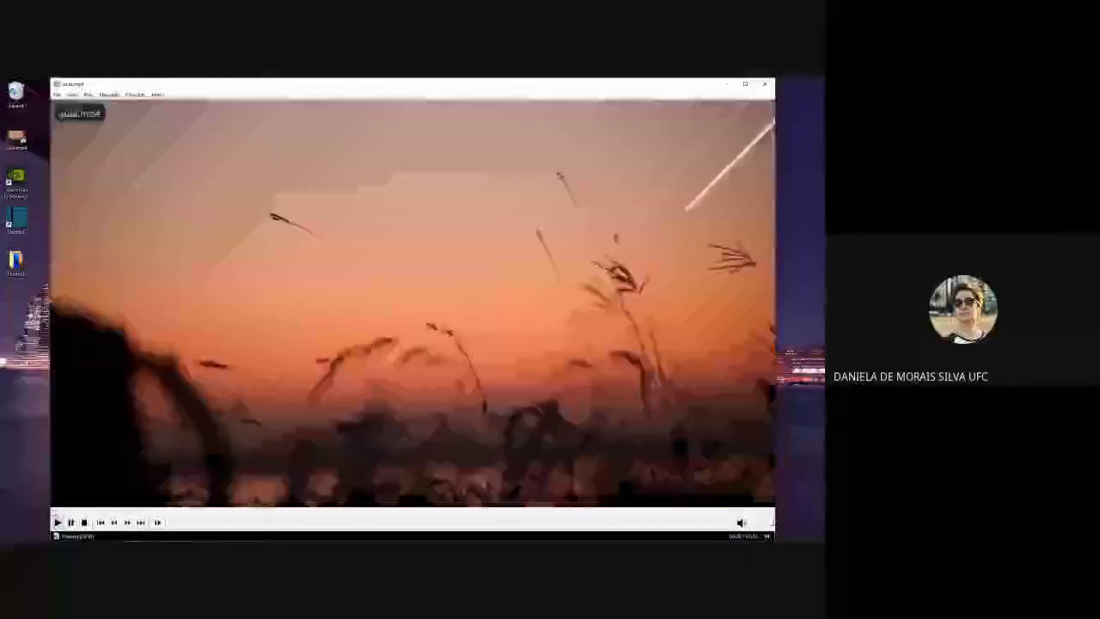
double_click(385, 309)
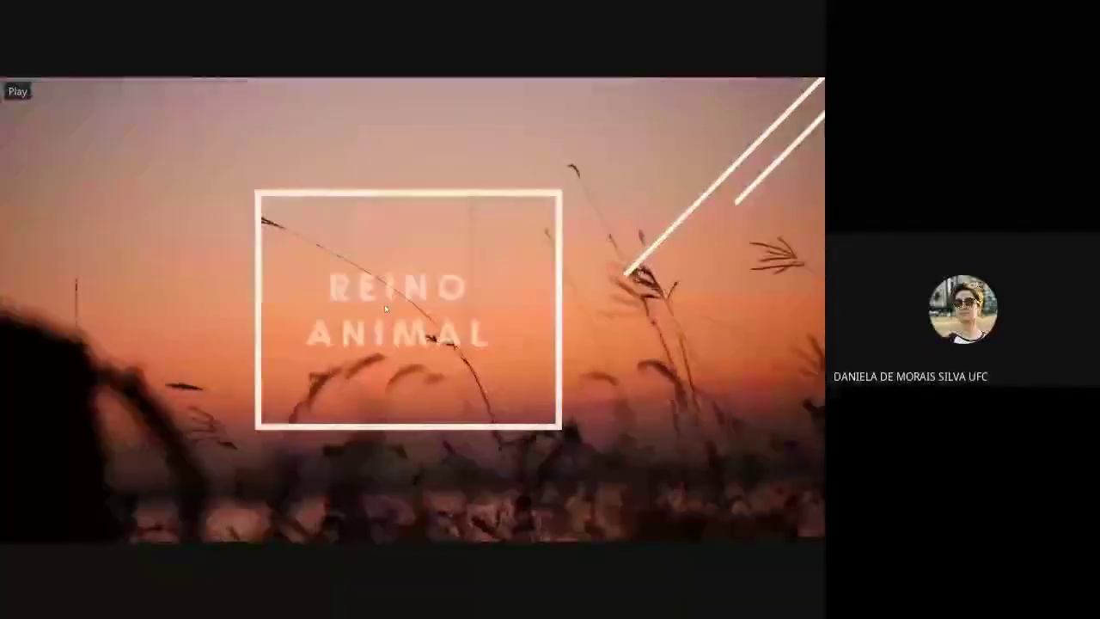